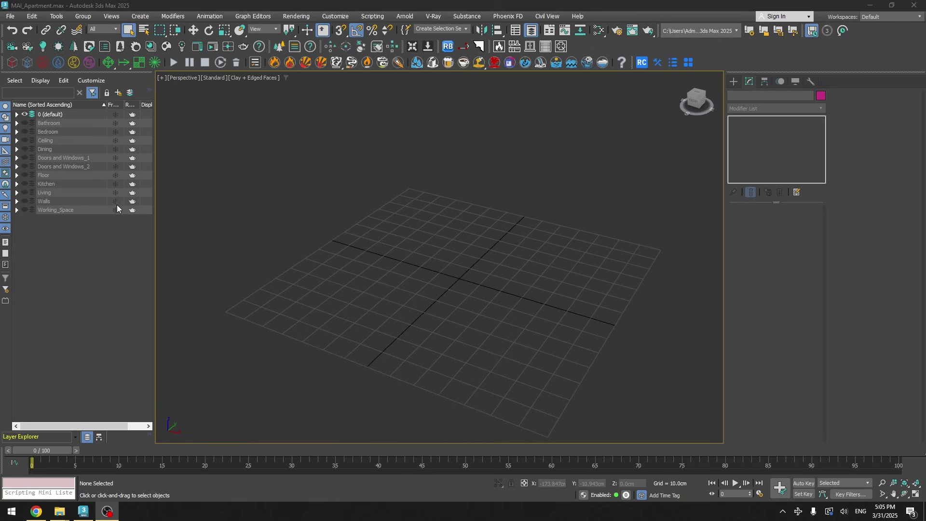
Show the Walls layer, select the Walls group and open it for access to its individual objects.
click(25, 201)
middle_drag(466, 134, 492, 264)
scroll(437, 276, down, 6)
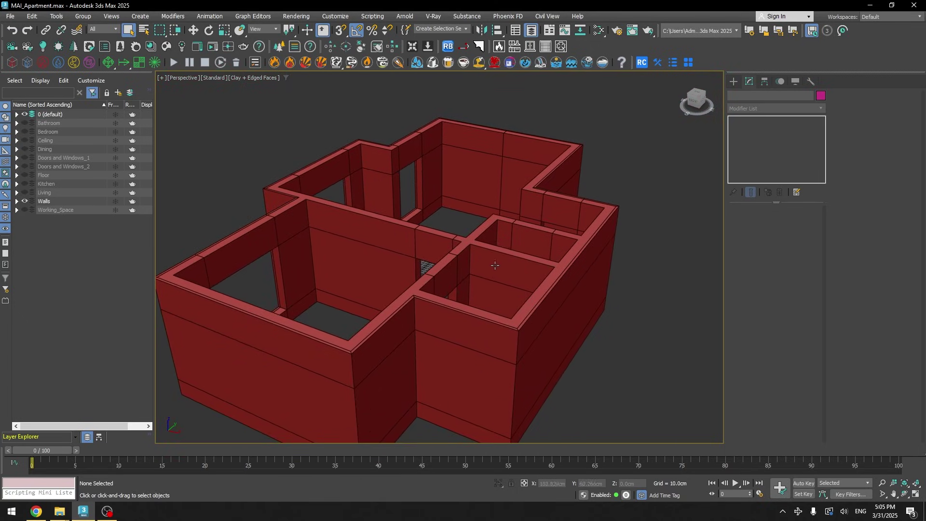
click(493, 264)
alt+middle_drag(541, 242, 533, 262)
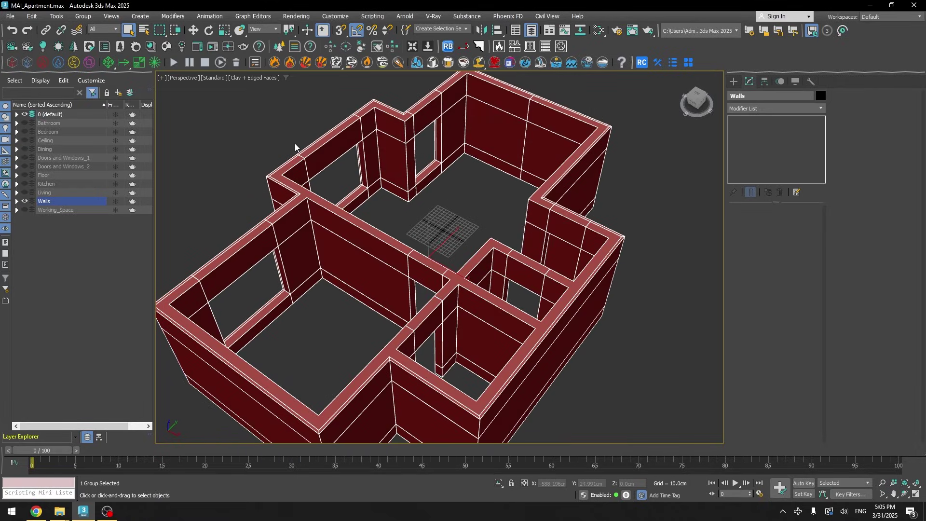
click(83, 16)
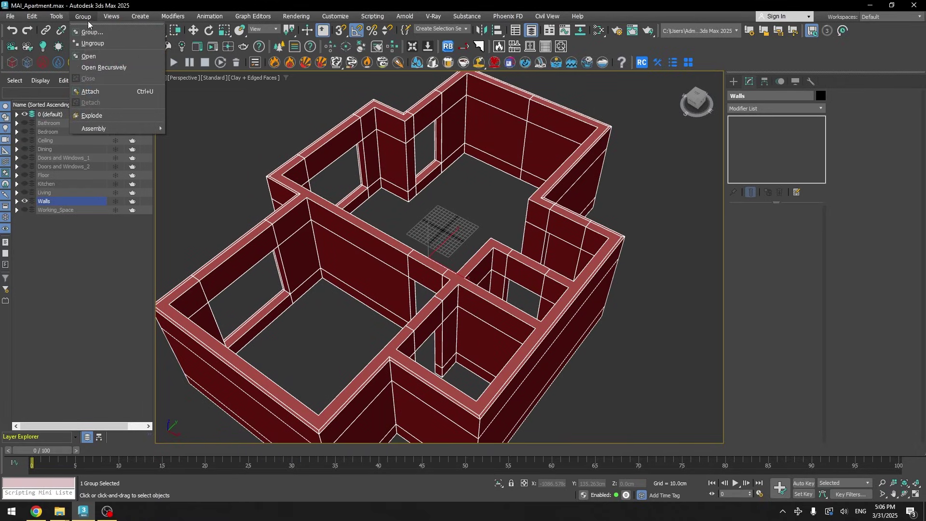
click(92, 57)
Select the inner wall object and turn off both Edit Poly modifiers and the Extrude to inspect its base outline.
click(559, 213)
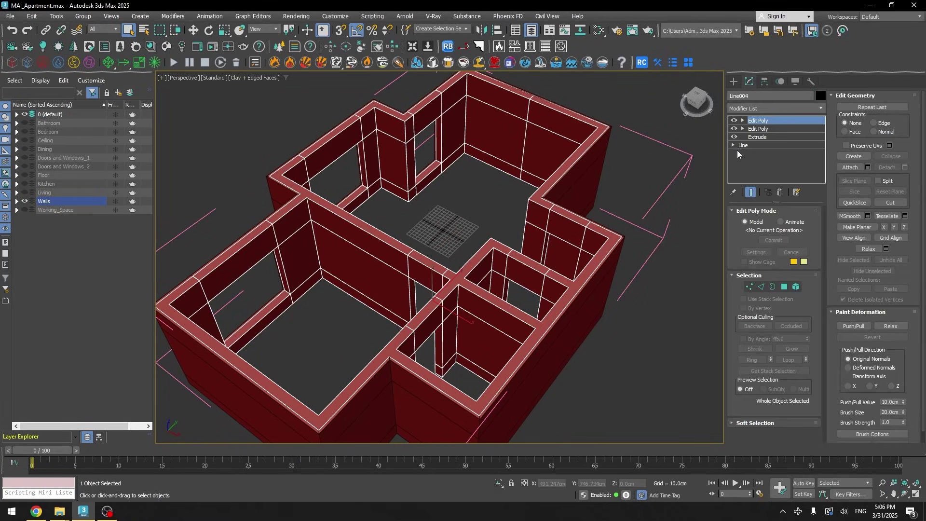
click(734, 121)
click(734, 128)
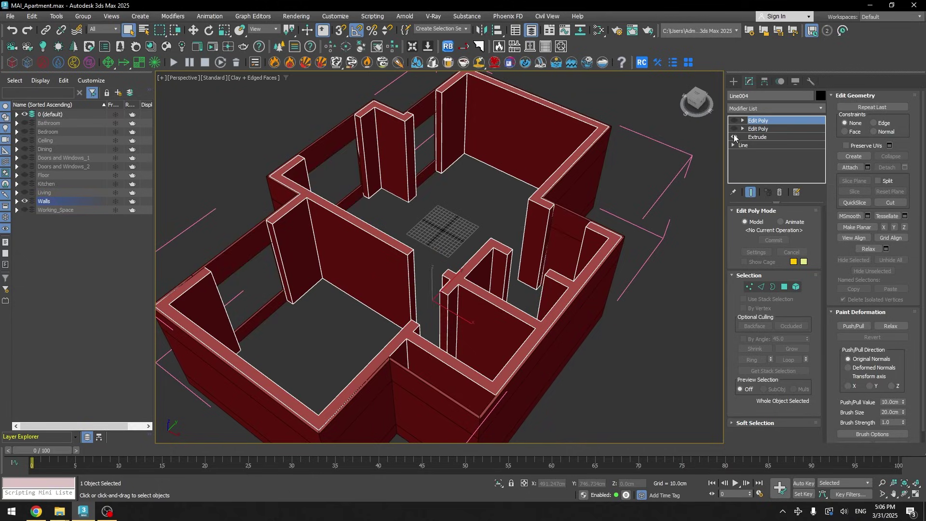
click(734, 137)
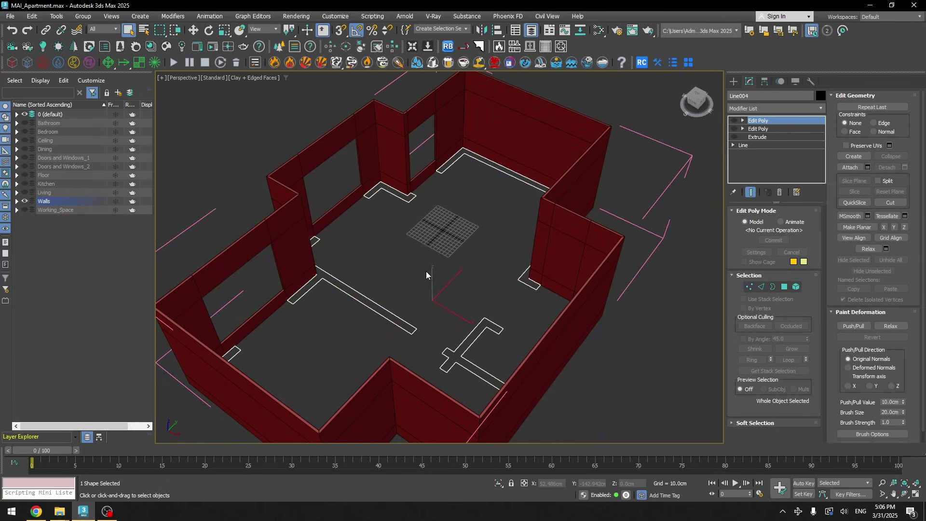
scroll(413, 328, up, 5)
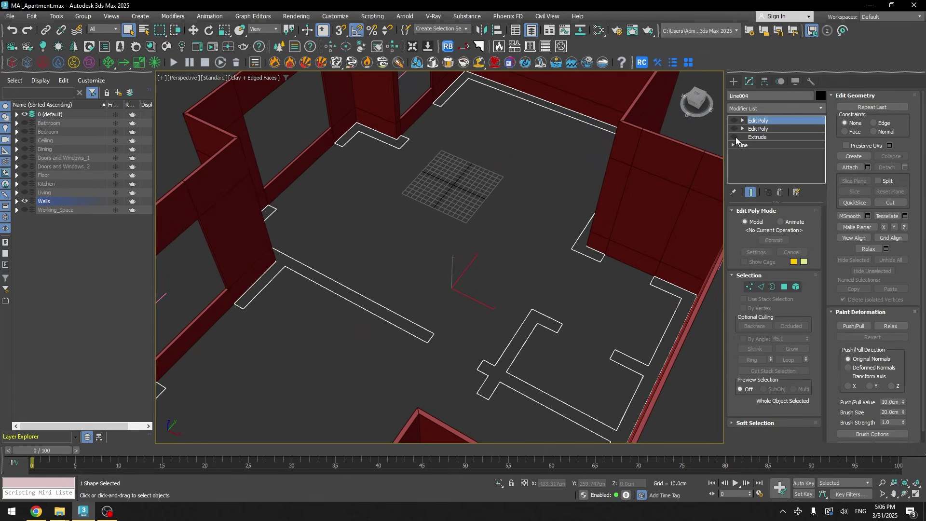
Turn the Extrude and Edit Poly modifiers of the inner walls back on and deselect the object.
click(734, 137)
click(735, 128)
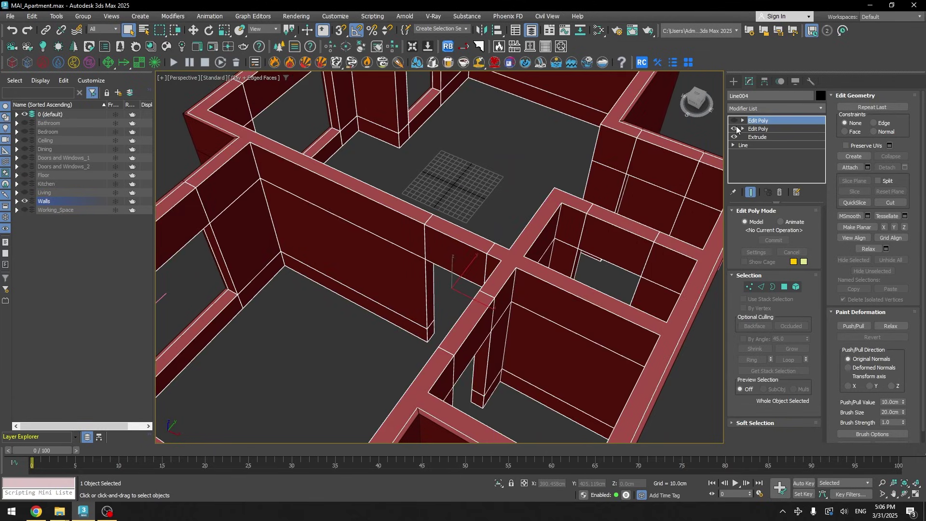
scroll(647, 174, down, 5)
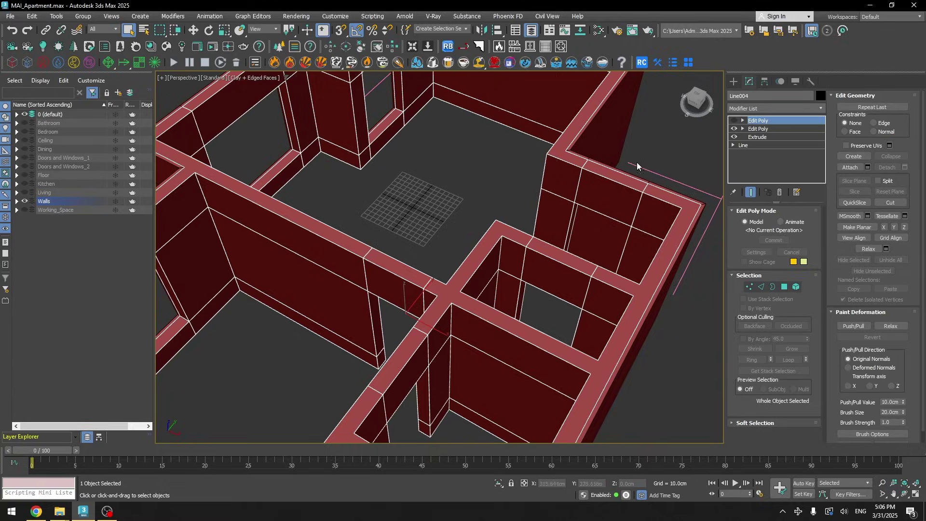
scroll(384, 232, down, 4)
click(384, 232)
alt+middle_drag(384, 232, 397, 251)
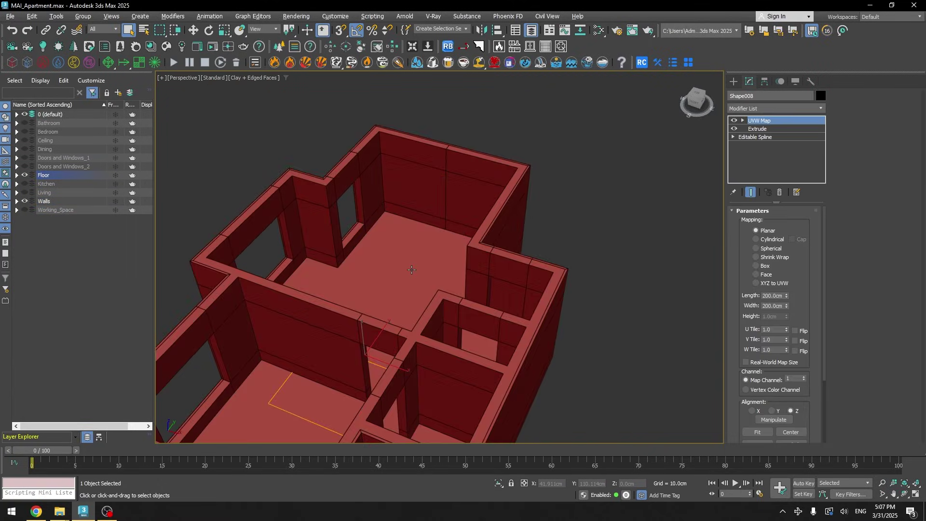
Show the Floor layer and select the floor slab objects to inspect their modifiers.
alt+middle_drag(410, 269, 438, 251)
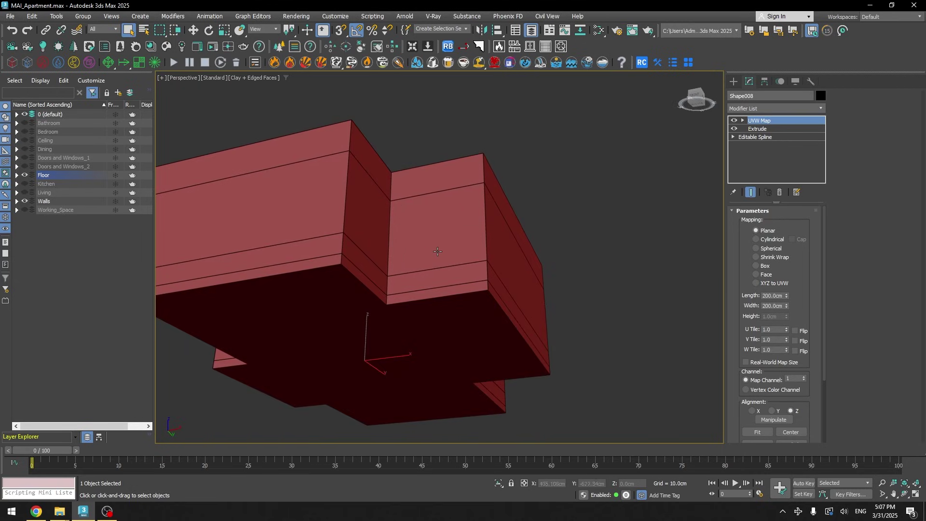
click(458, 300)
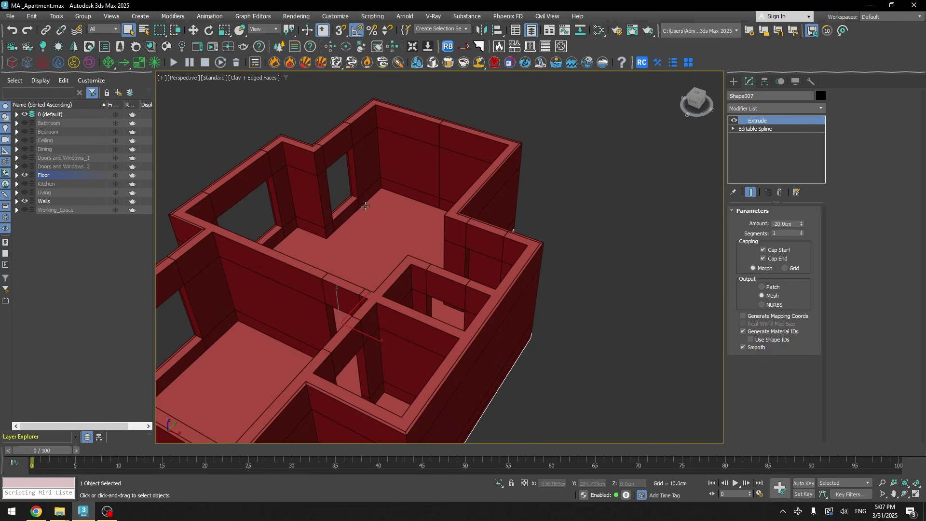
middle_drag(287, 233, 292, 237)
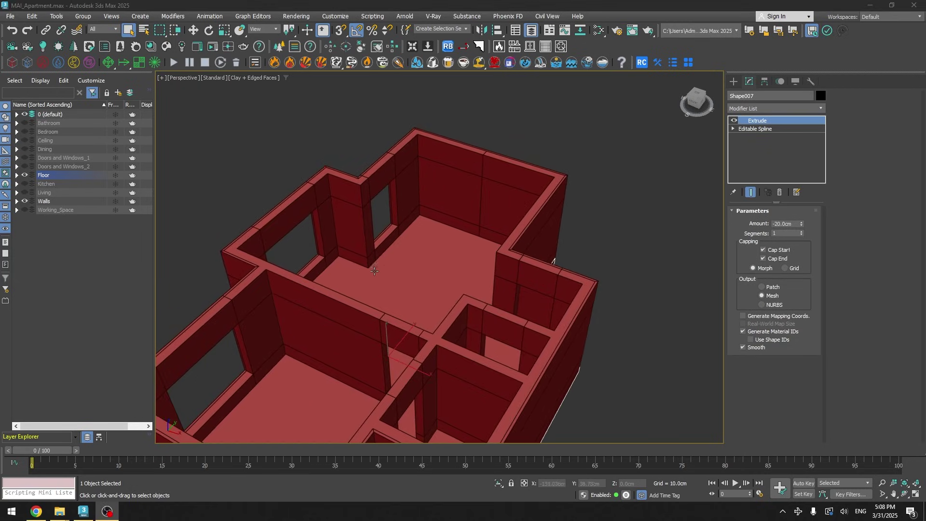
alt+middle_drag(386, 285, 384, 268)
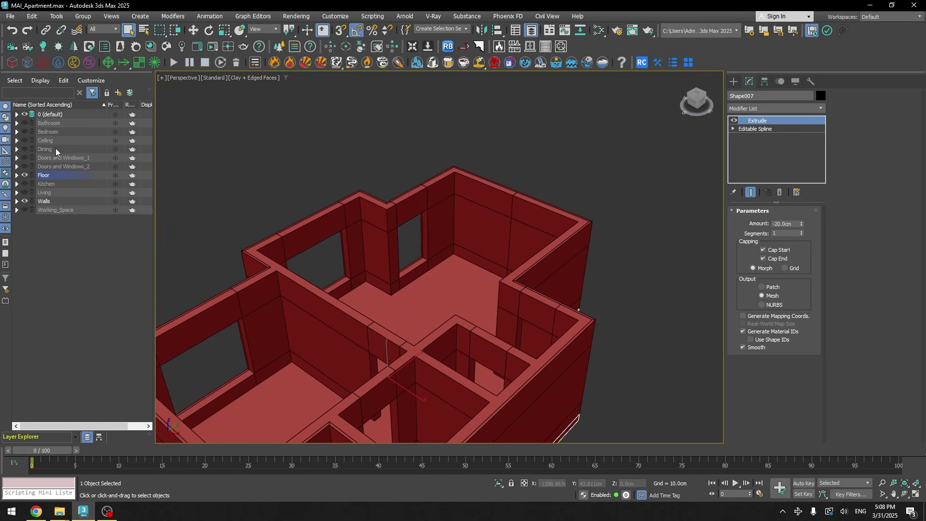
Show the Doors and Windows_1 layer, and show and hide Doors and Windows_2 for comparison.
click(25, 159)
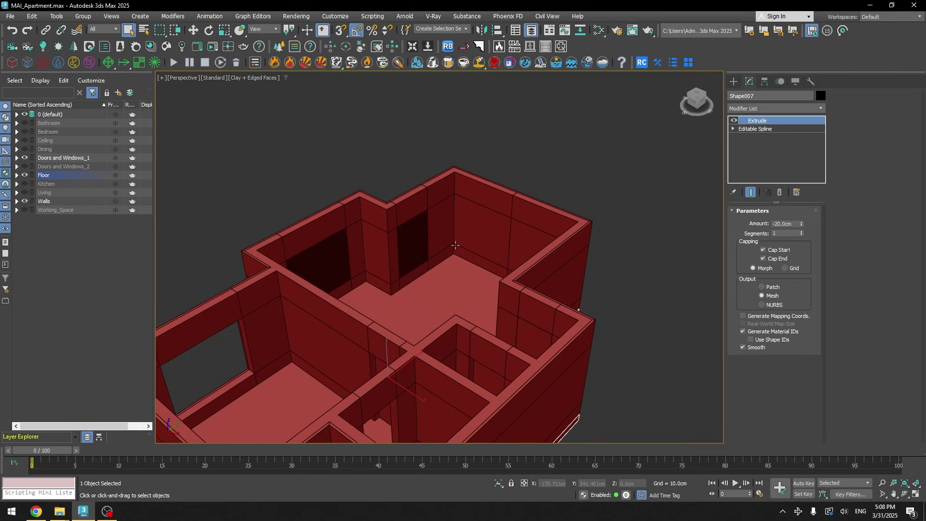
click(24, 166)
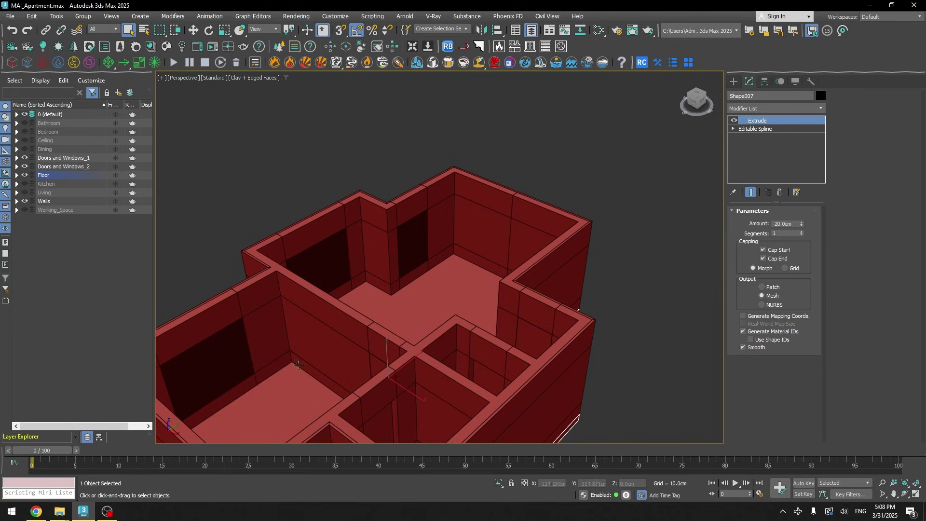
click(24, 166)
Select the three-panel window in the outer wall and examine its frame.
alt+middle_drag(453, 239, 418, 240)
scroll(376, 241, up, 3)
click(365, 258)
alt+middle_drag(366, 258, 388, 273)
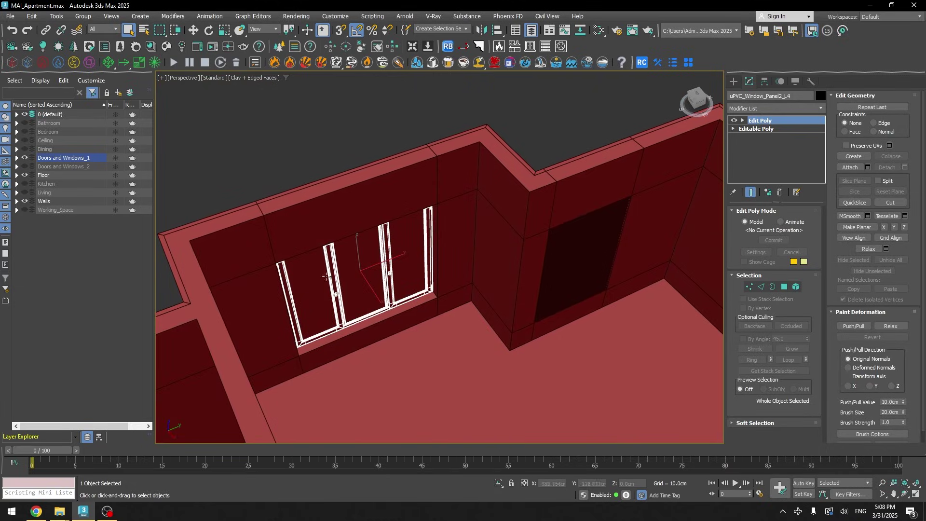
Create a Style 1 window with the uPVC Window Generator.
click(531, 44)
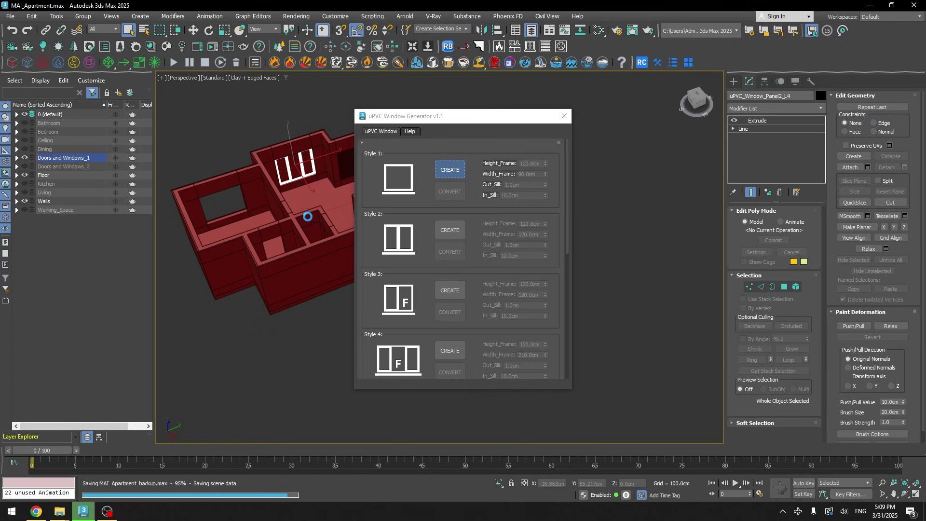
alt+middle_drag(262, 284, 283, 285)
middle_drag(226, 352, 254, 291)
key(F4)
scroll(254, 288, up, 2)
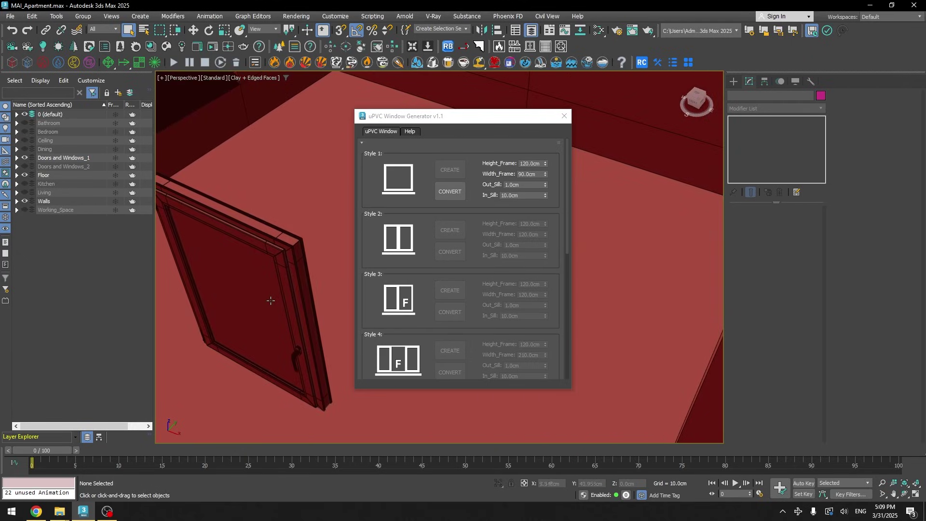
Set the Style 1 window's frame height to 200 cm and frame width to 100 cm.
click(531, 164)
text(200)
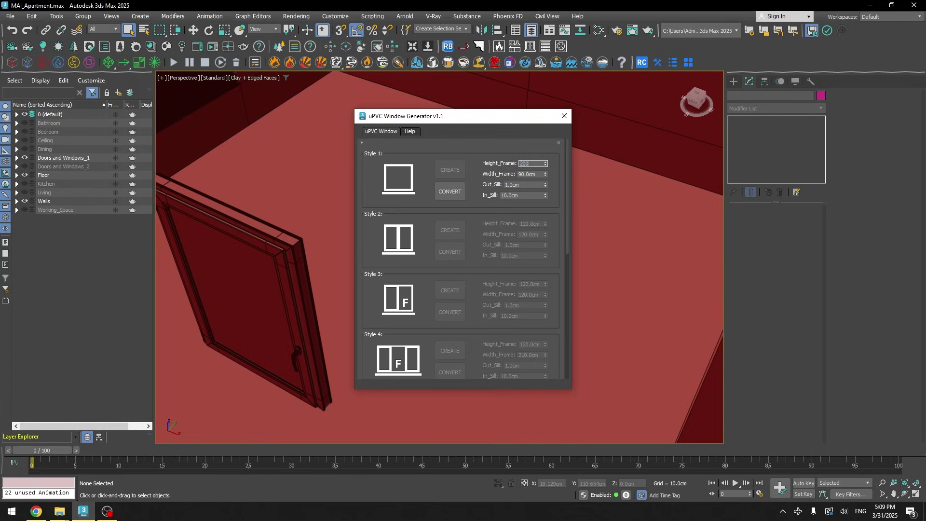
key(Return)
click(534, 174)
text(100)
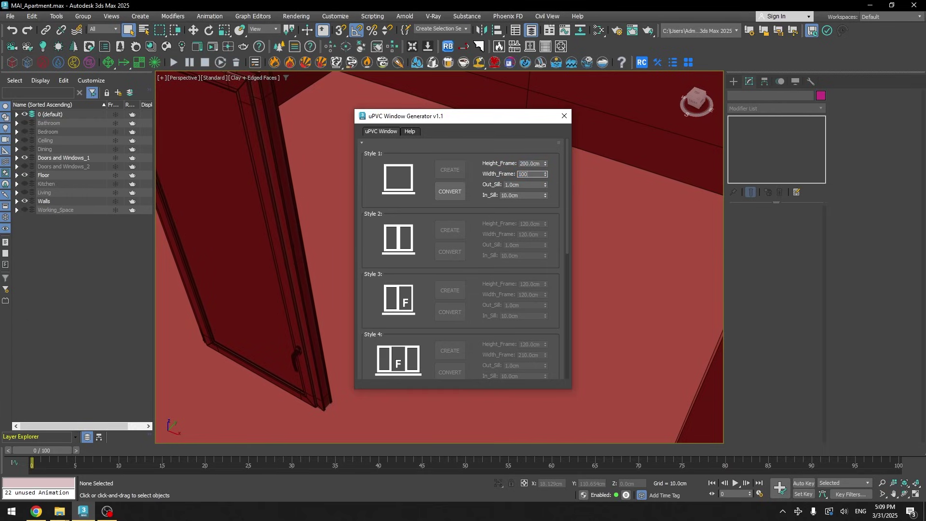
key(Return)
Convert the generated Style 1 window into final geometry and close the window generator.
scroll(259, 216, down, 3)
mouse_move(258, 215)
alt+middle_down()
mouse_move(269, 248)
mouse_move(274, 210)
alt+middle_up()
middle_drag(214, 229, 282, 190)
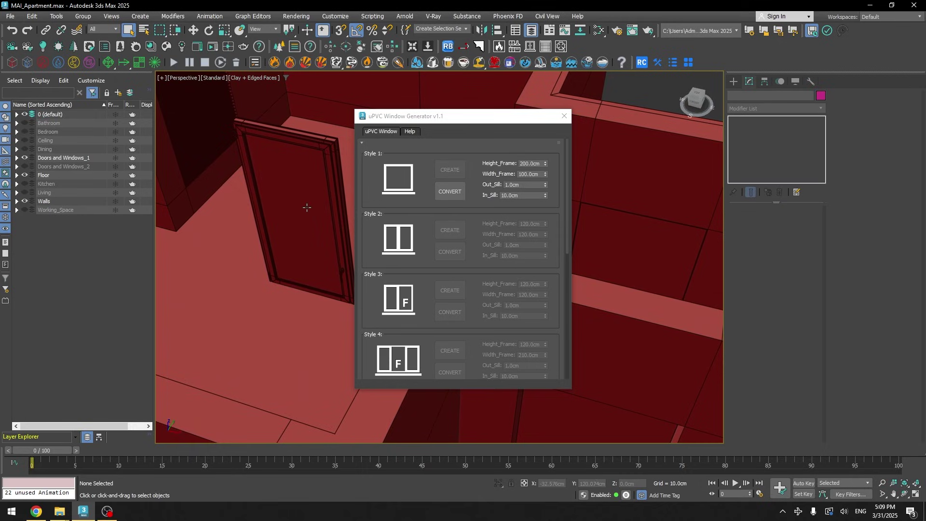
click(443, 192)
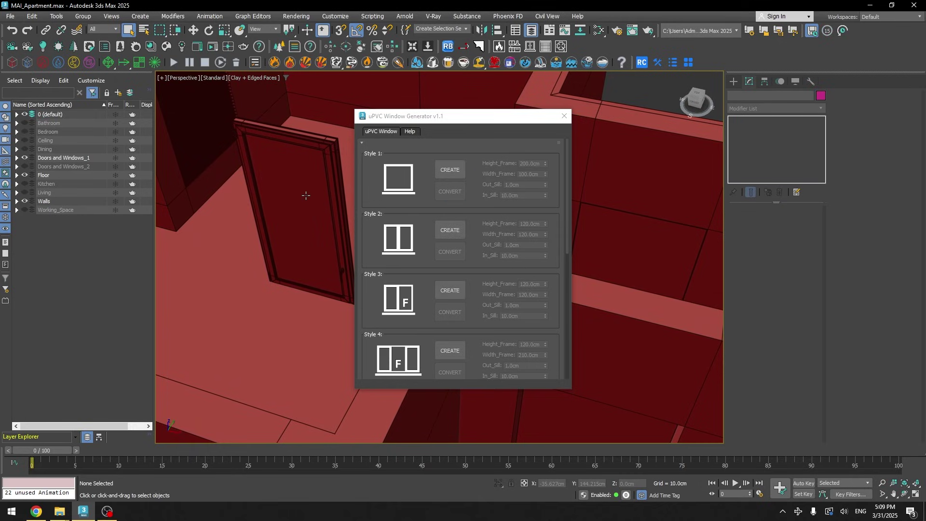
click(569, 117)
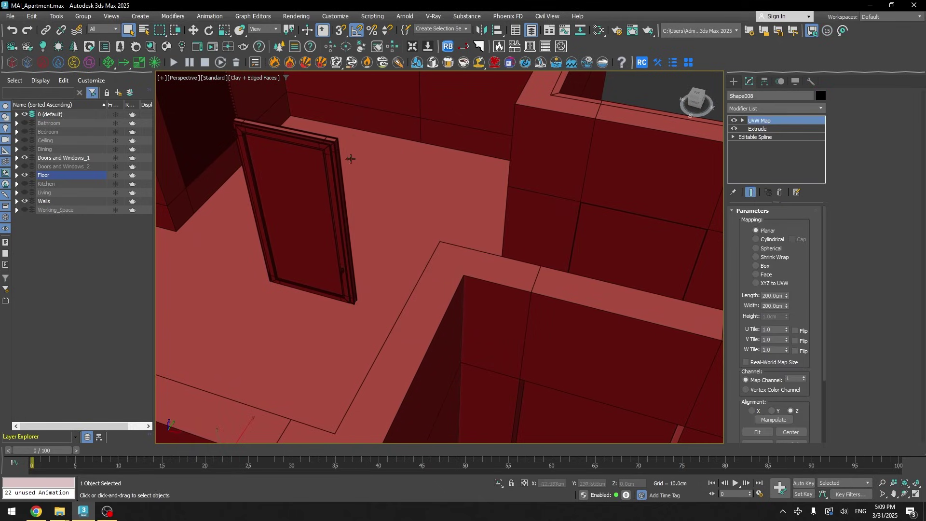
Select the generated test window and delete it from the scene.
click(328, 164)
scroll(311, 158, up, 3)
scroll(376, 134, down, 8)
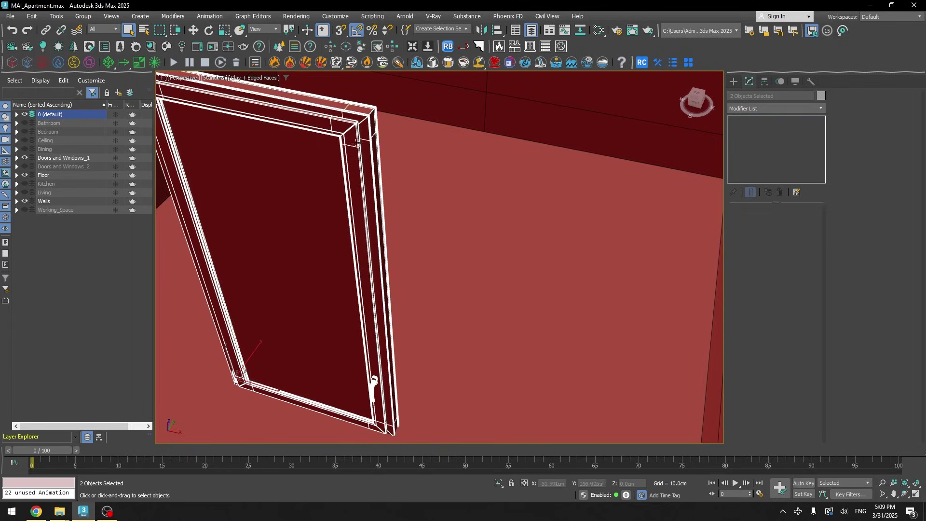
key(Delete)
scroll(358, 179, down, 6)
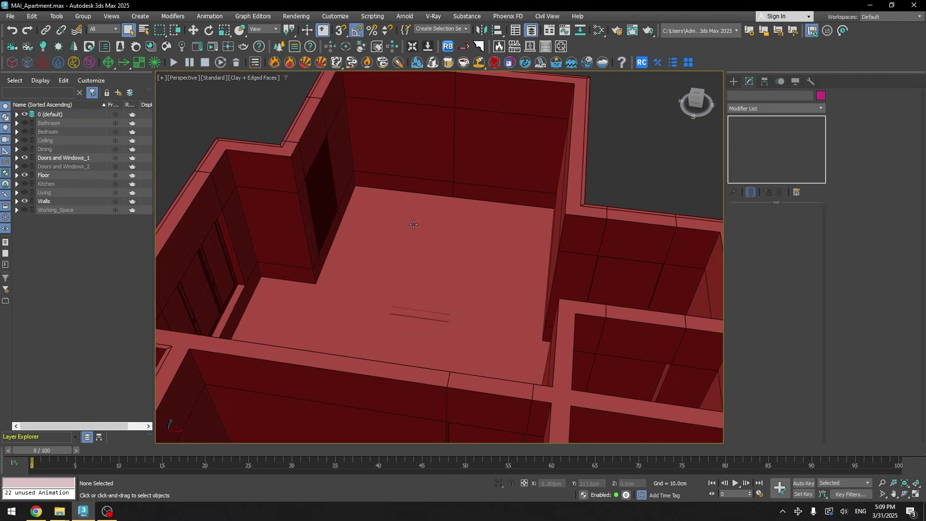
Select the blind covering the second window opening and examine its slats and cords.
alt+middle_drag(380, 234, 334, 232)
scroll(301, 184, up, 6)
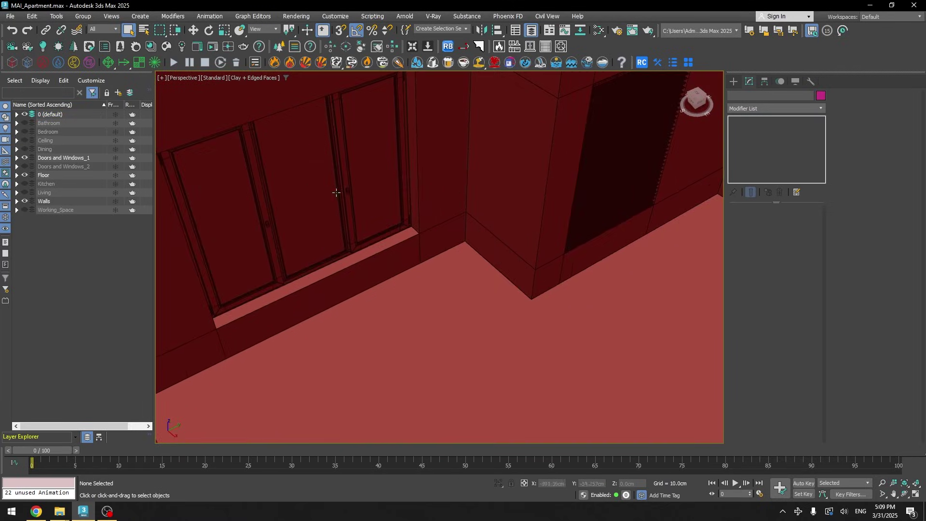
scroll(335, 192, down, 3)
click(502, 223)
scroll(524, 193, up, 6)
alt+middle_drag(525, 178, 530, 180)
scroll(531, 180, down, 2)
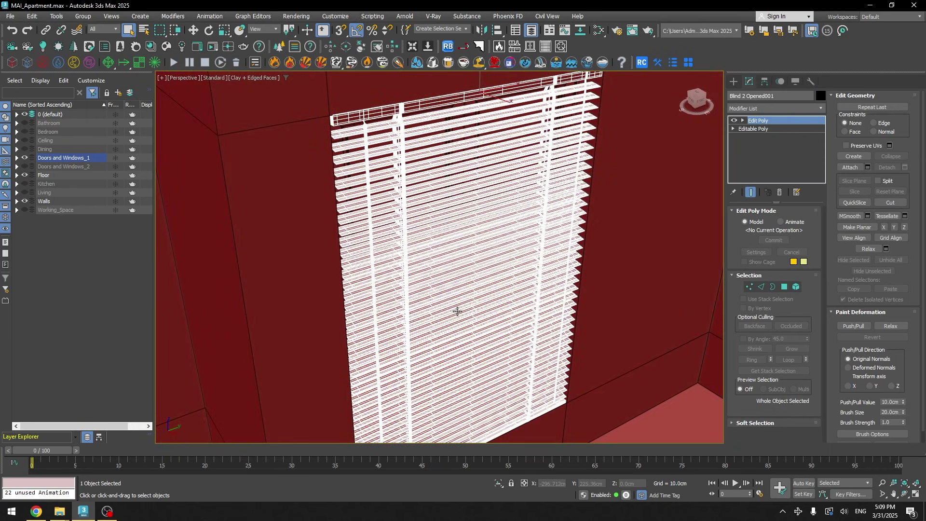
scroll(511, 161, down, 4)
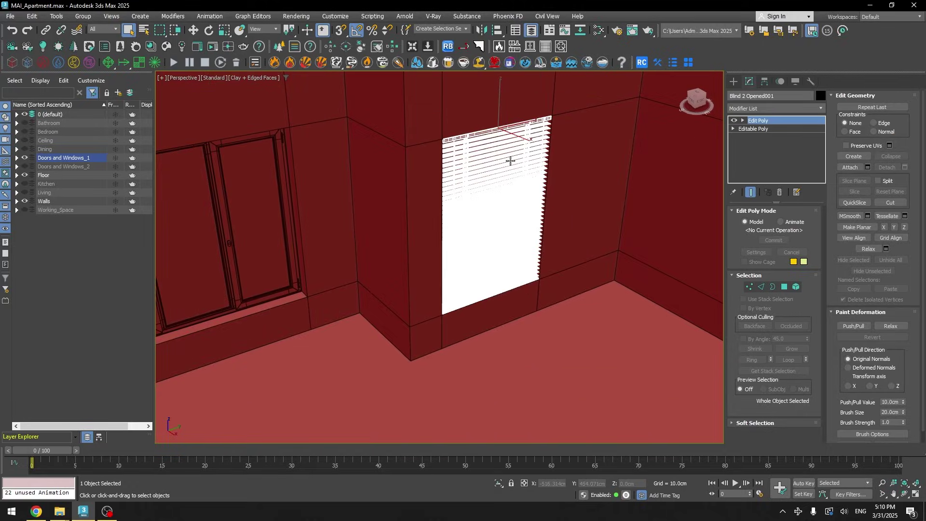
Open the Blinds Curtains Generator, review its blind and curtain options, and close it.
scroll(389, 218, down, 5)
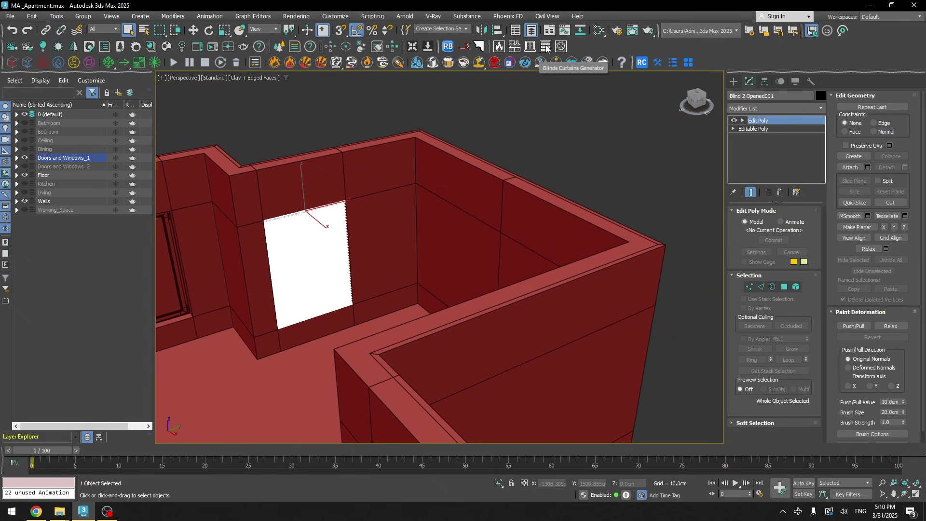
click(547, 47)
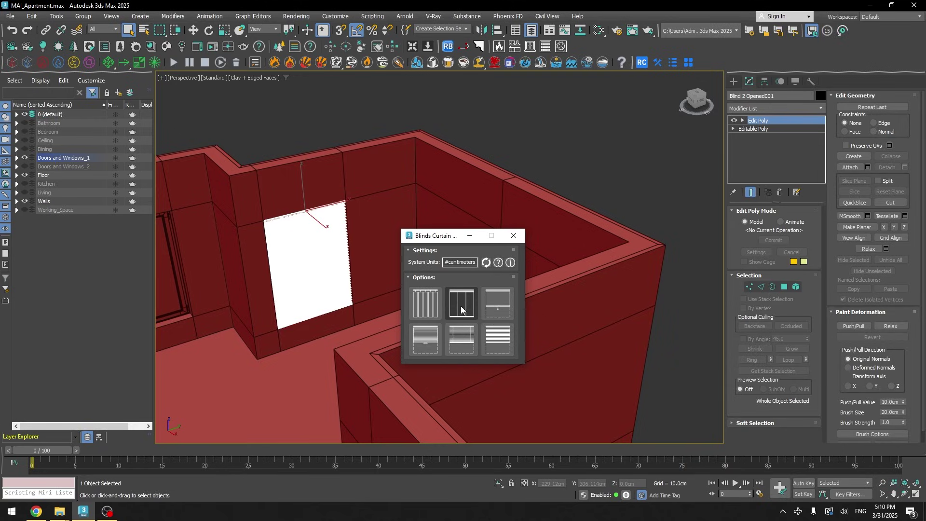
click(513, 236)
Select the interior door and examine its panel, handle and lock details up close.
click(475, 285)
mouse_move(474, 285)
alt+middle_down()
mouse_move(520, 289)
mouse_move(508, 264)
mouse_move(466, 273)
alt+middle_up()
scroll(497, 264, up, 3)
scroll(466, 274, up, 3)
key(F4)
scroll(466, 273, up, 2)
scroll(482, 205, down, 4)
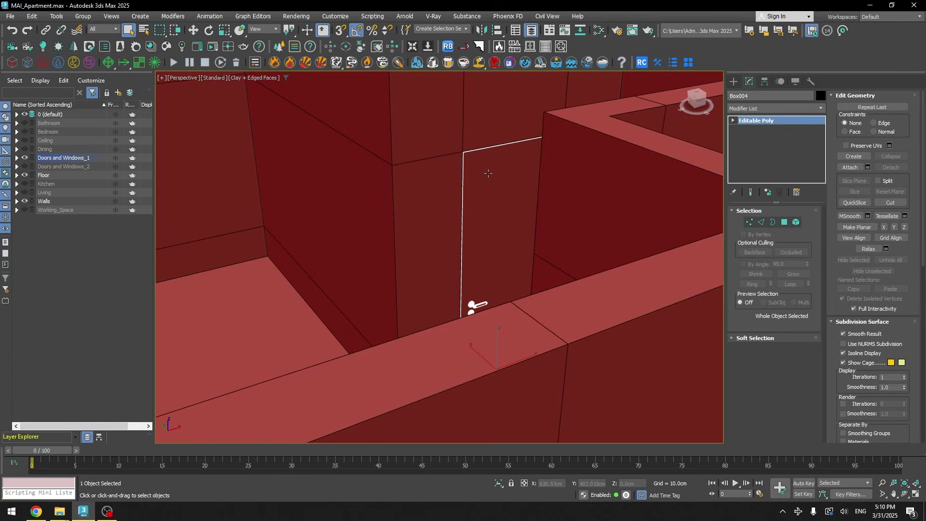
scroll(478, 270, up, 4)
scroll(479, 270, down, 2)
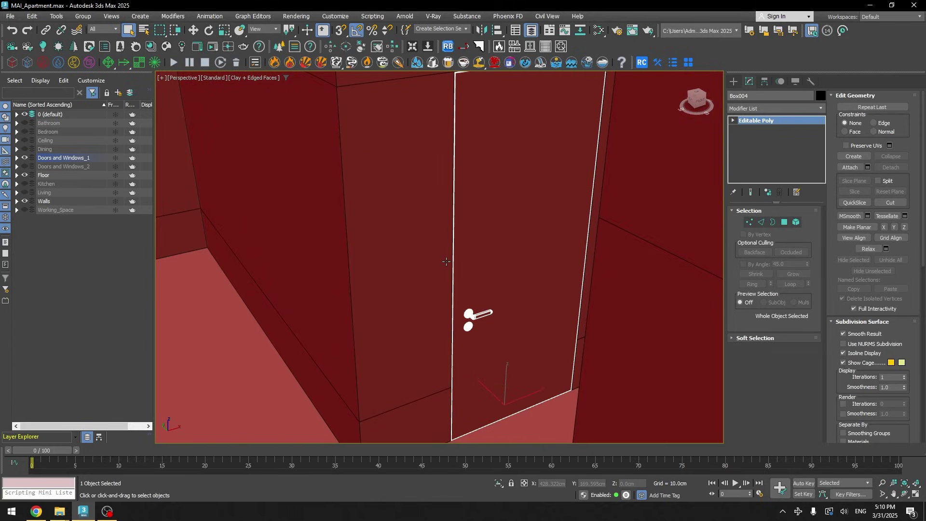
scroll(481, 273, up, 5)
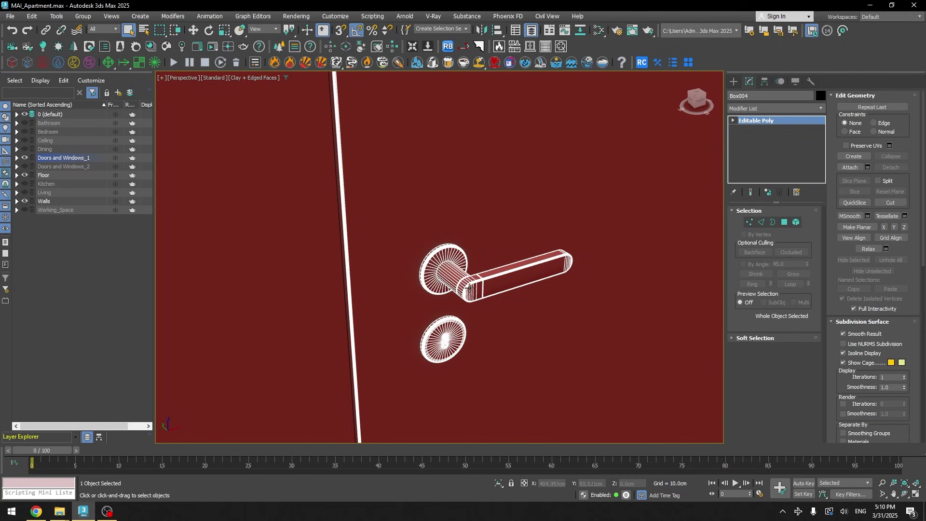
scroll(470, 288, up, 4)
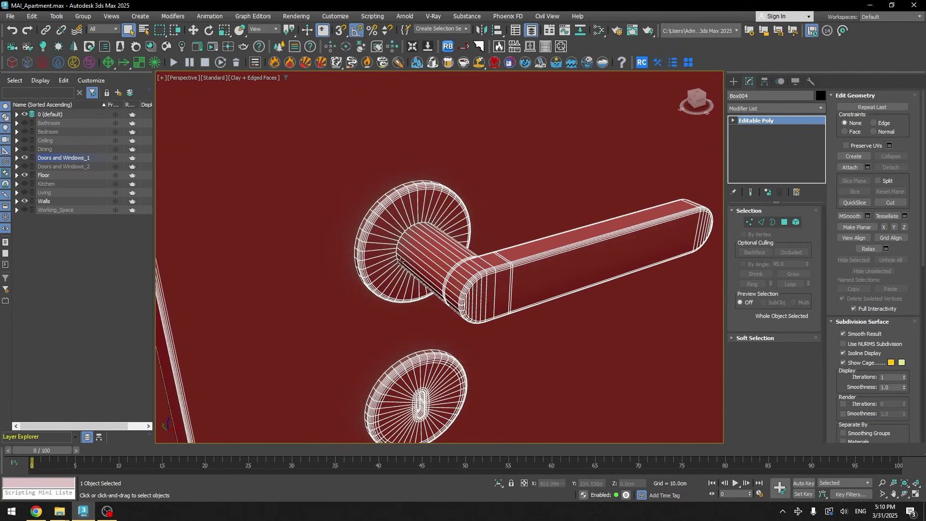
Clear the interior door selection and make the Kitchen layer visible.
scroll(454, 291, down, 9)
scroll(440, 234, down, 15)
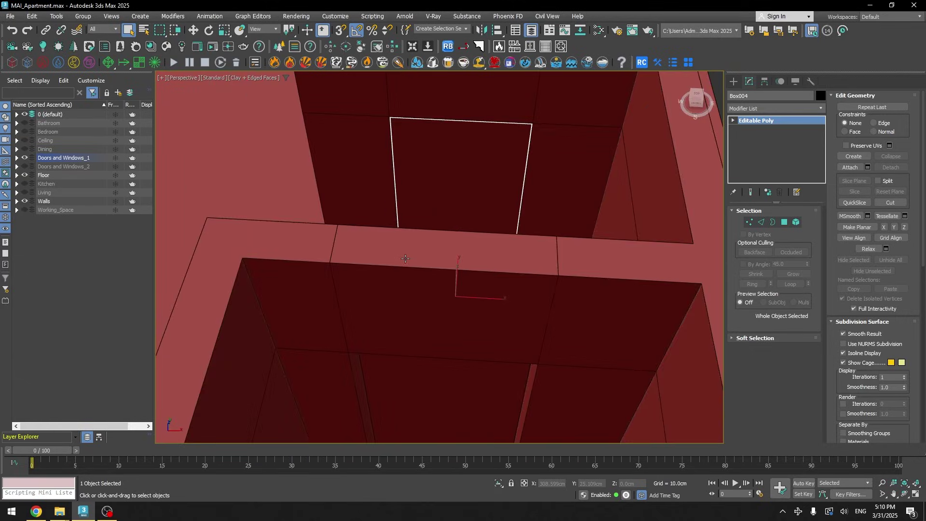
click(436, 209)
scroll(335, 259, up, 8)
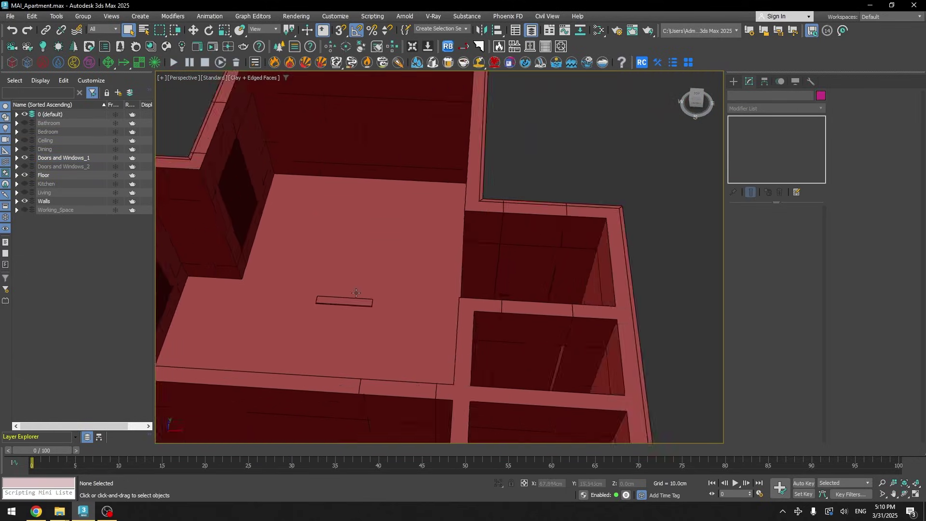
scroll(355, 301, down, 3)
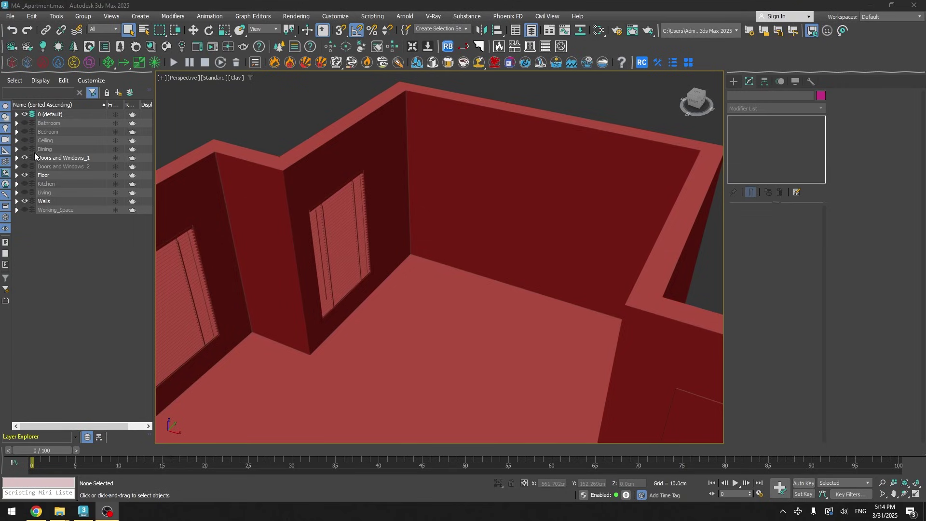
click(25, 184)
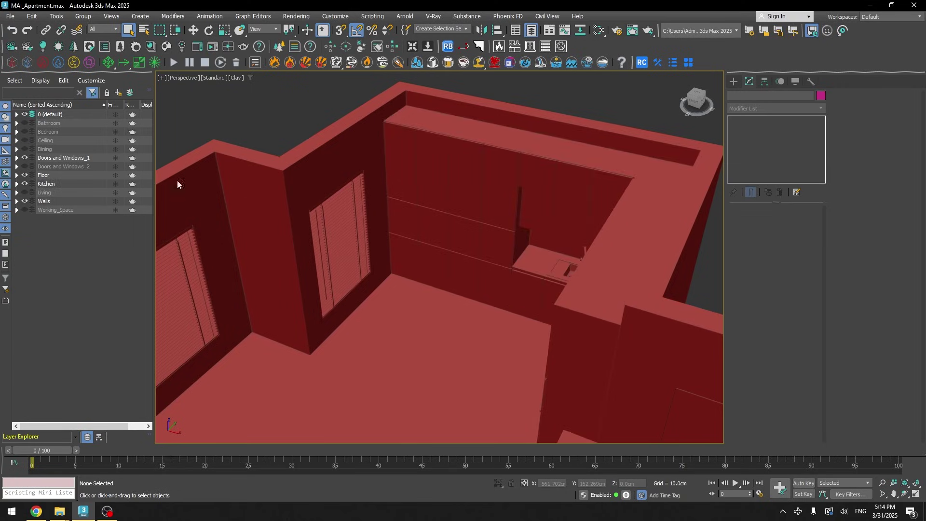
Select the Kitchen group and examine its tall cabinets, wall units and L-shaped countertop.
alt+middle_drag(494, 199, 426, 199)
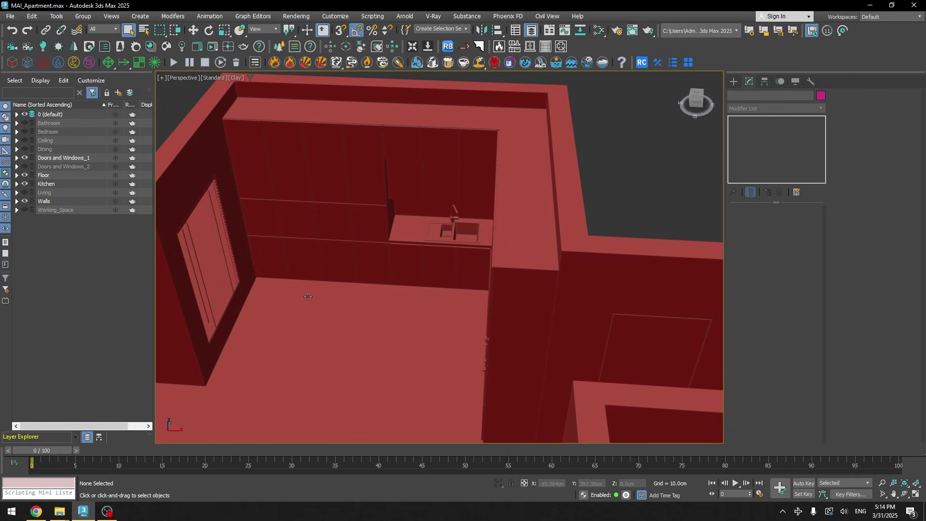
alt+middle_drag(419, 238, 405, 253)
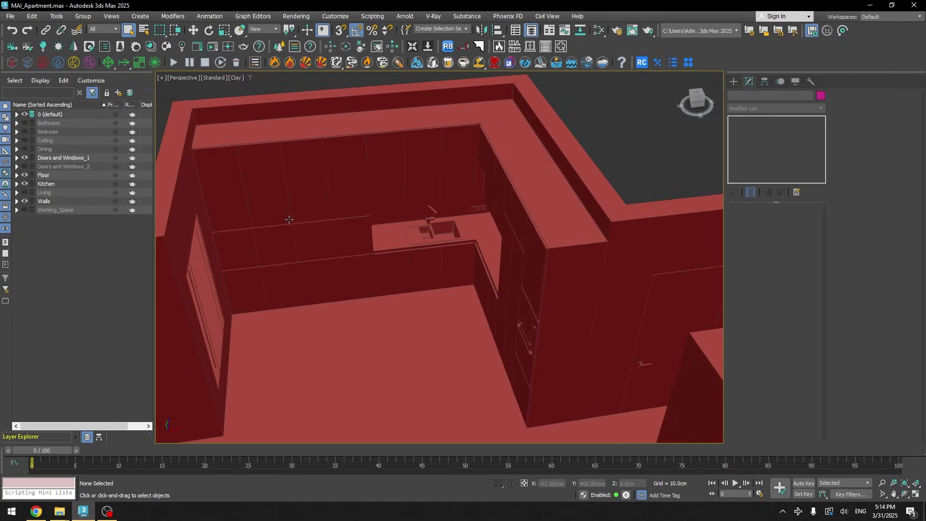
scroll(289, 219, up, 3)
click(312, 204)
alt+middle_drag(357, 213, 342, 215)
scroll(342, 215, down, 3)
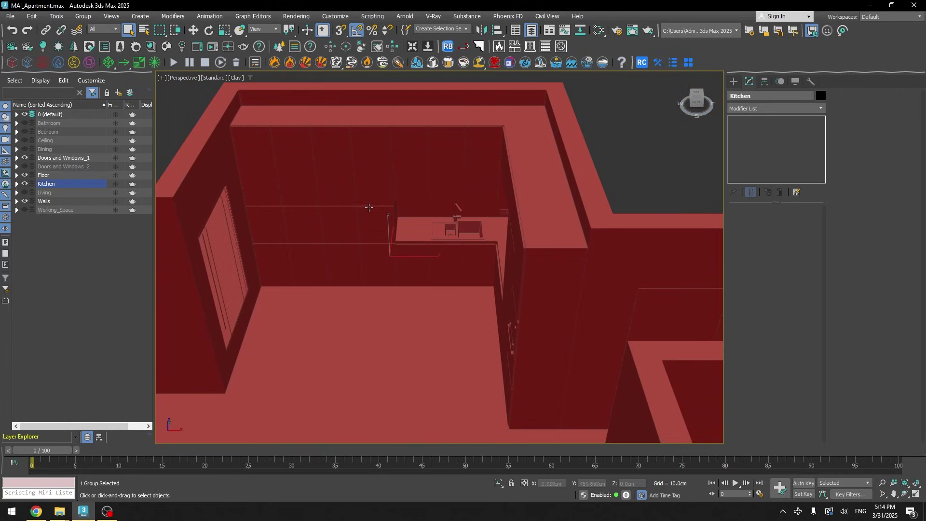
scroll(354, 189, down, 3)
scroll(364, 153, up, 5)
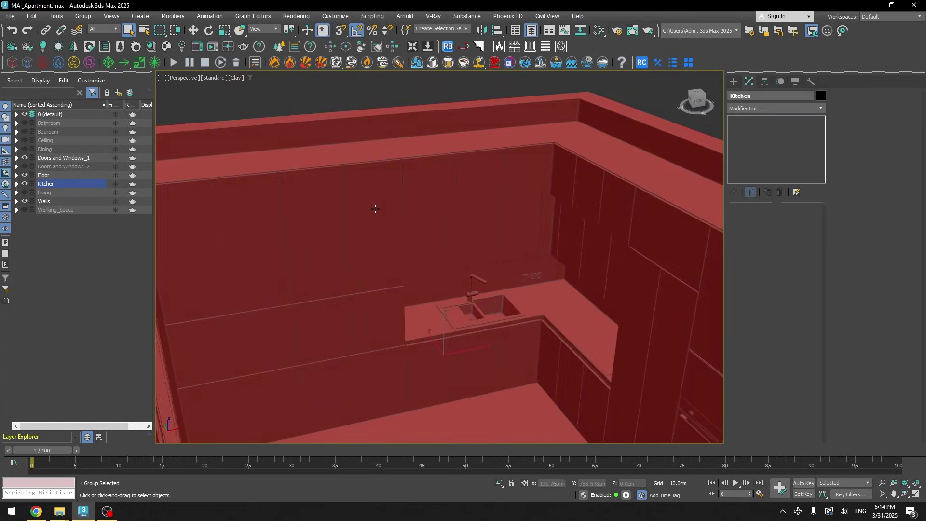
alt+middle_drag(355, 214, 390, 231)
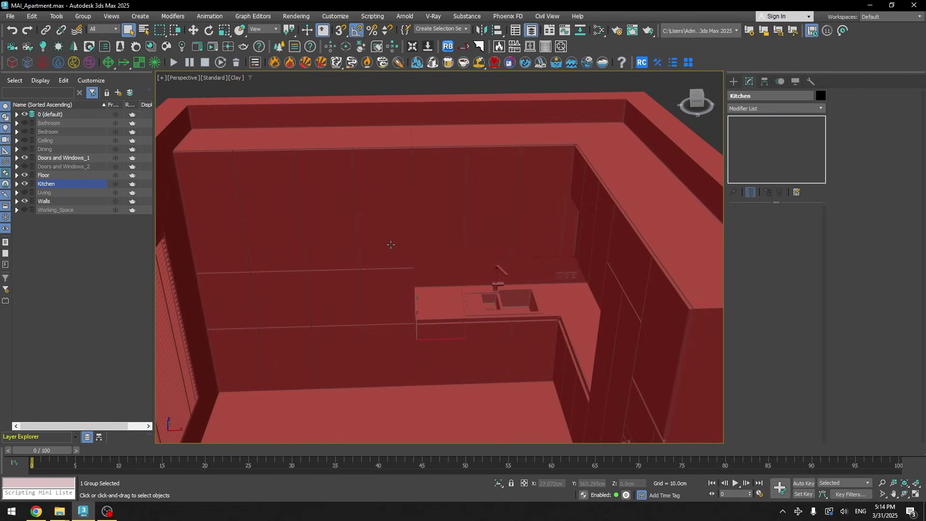
scroll(403, 246, up, 2)
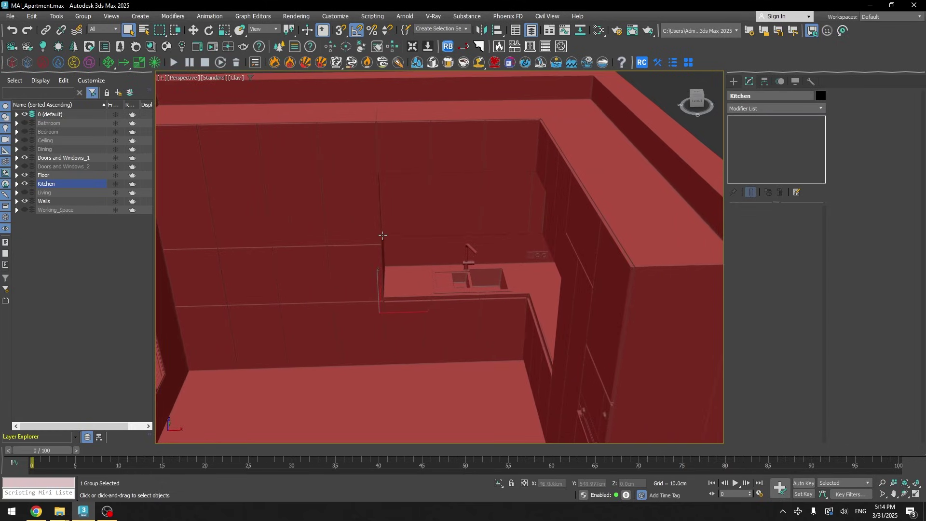
Examine the kitchen's sink and faucet corner and the tall cabinet column with the built-in oven.
alt+middle_drag(363, 235, 389, 236)
middle_drag(477, 296, 447, 265)
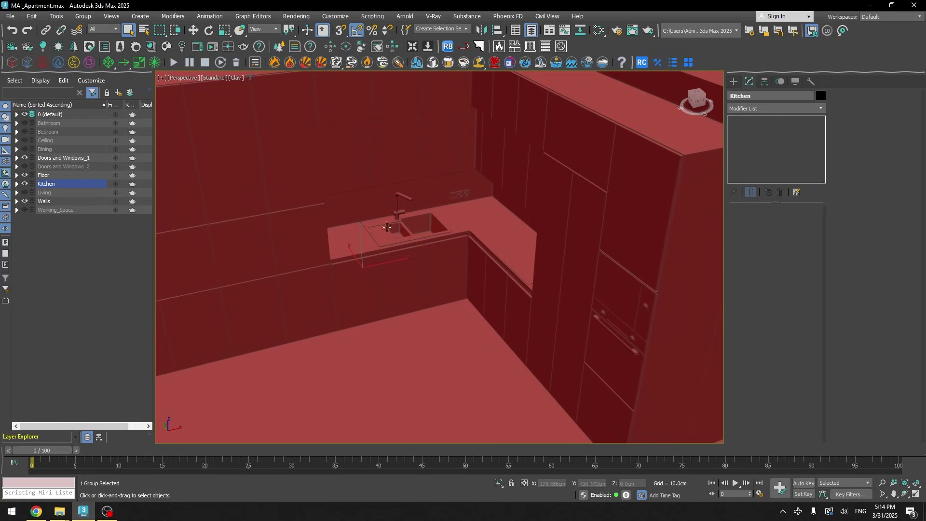
middle_drag(575, 311, 538, 271)
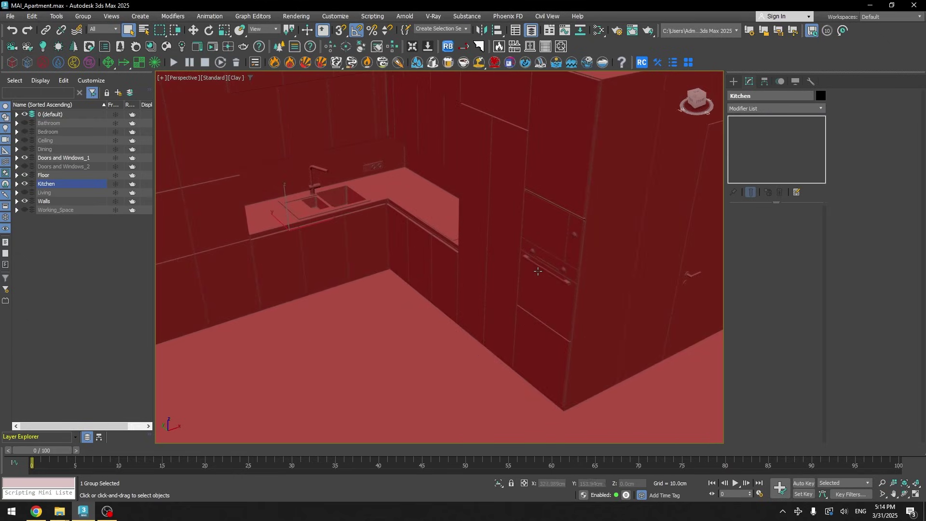
scroll(566, 245, up, 2)
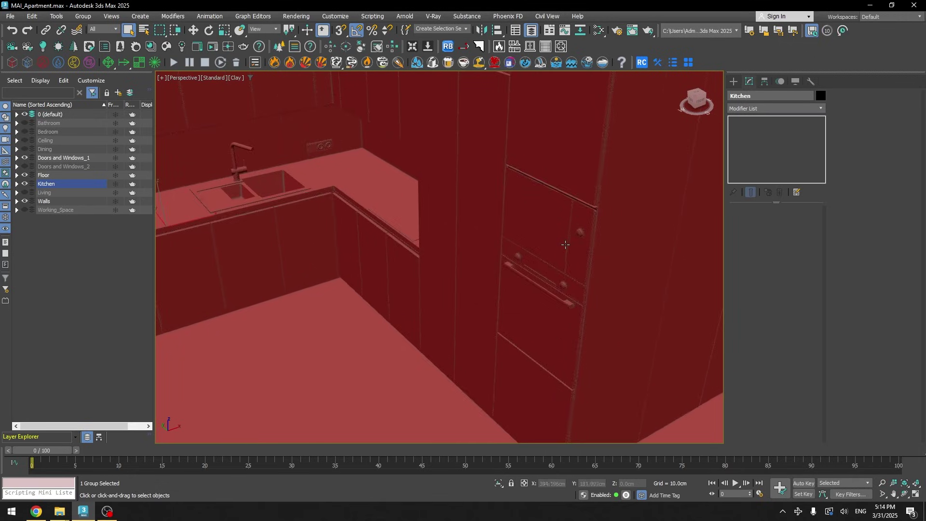
scroll(567, 251, down, 2)
middle_drag(488, 238, 586, 257)
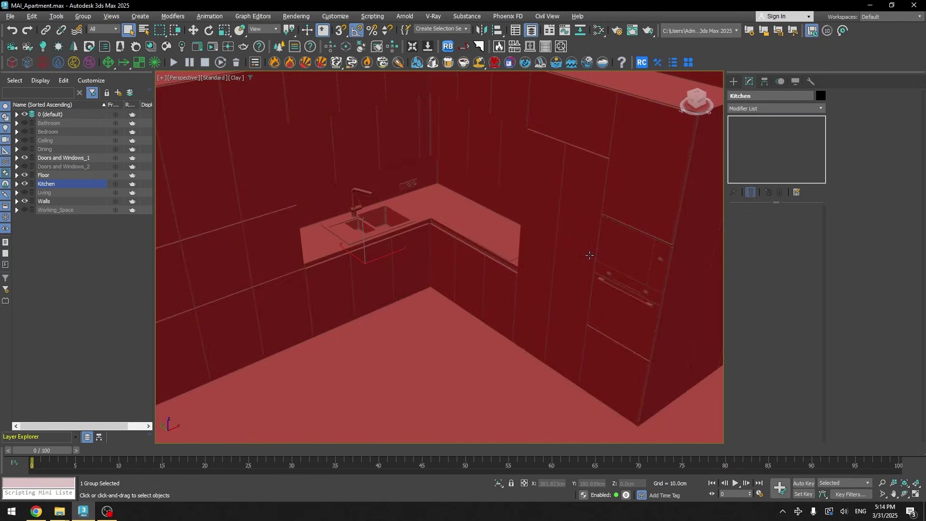
middle_drag(441, 244, 457, 281)
View the kitchen in wireframe, unhide the Lights category to inspect the lights beneath the wall cabinets, and hide it again.
key(F3)
key(F3)
key(F3)
click(796, 81)
click(736, 206)
click(736, 215)
click(737, 214)
scroll(341, 198, up, 5)
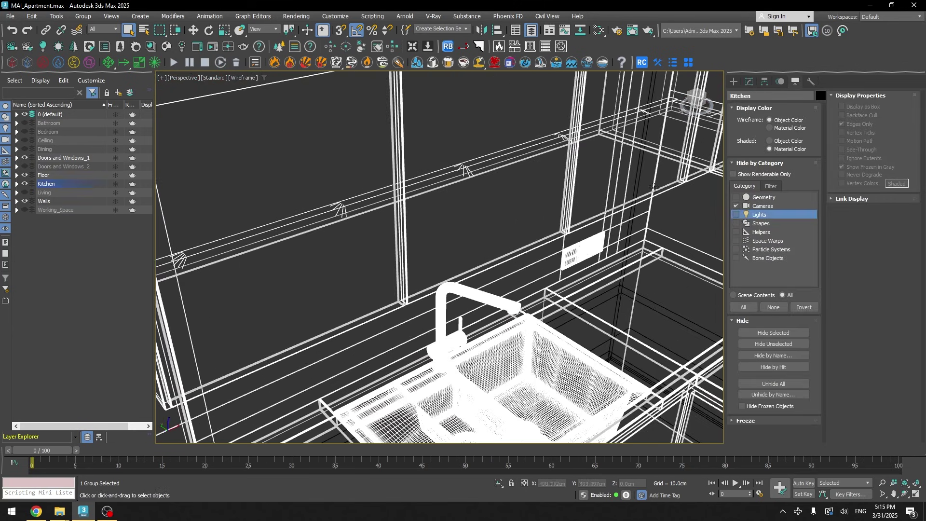
click(735, 215)
click(749, 81)
Examine the range hood on the underside of the upper cabinets, with and without edged faces.
scroll(431, 256, down, 4)
middle_drag(448, 271, 397, 251)
alt+middle_drag(544, 255, 587, 203)
scroll(588, 291, up, 3)
alt+middle_drag(588, 291, 590, 269)
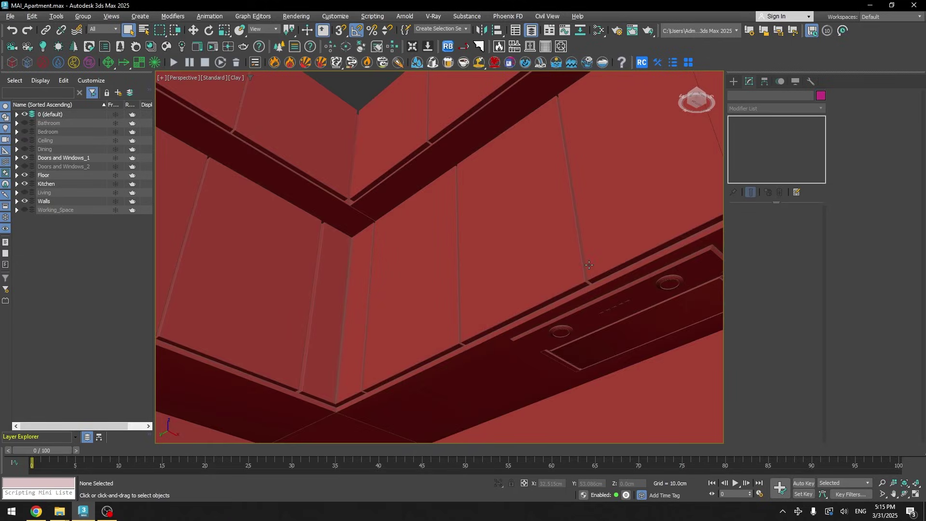
scroll(589, 268, up, 1)
scroll(589, 268, down, 2)
key(F4)
scroll(603, 290, up, 5)
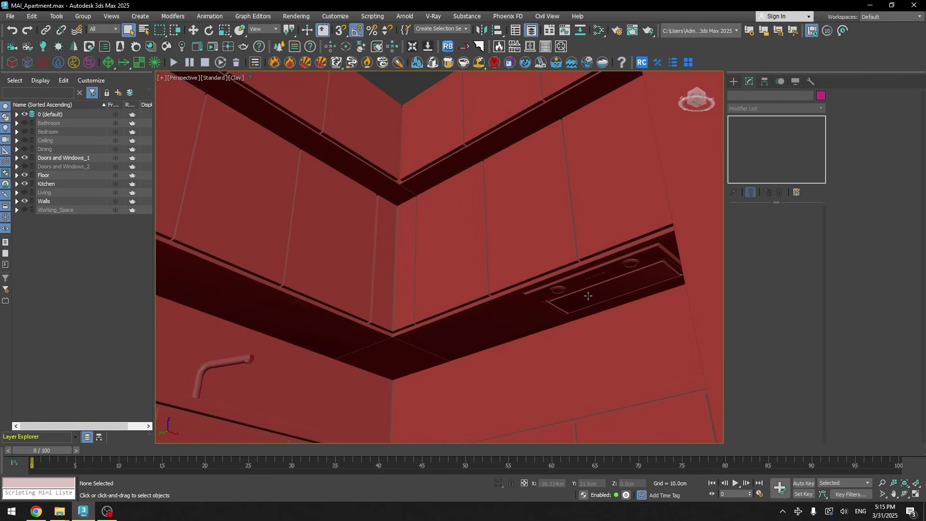
scroll(586, 274, down, 2)
key(F4)
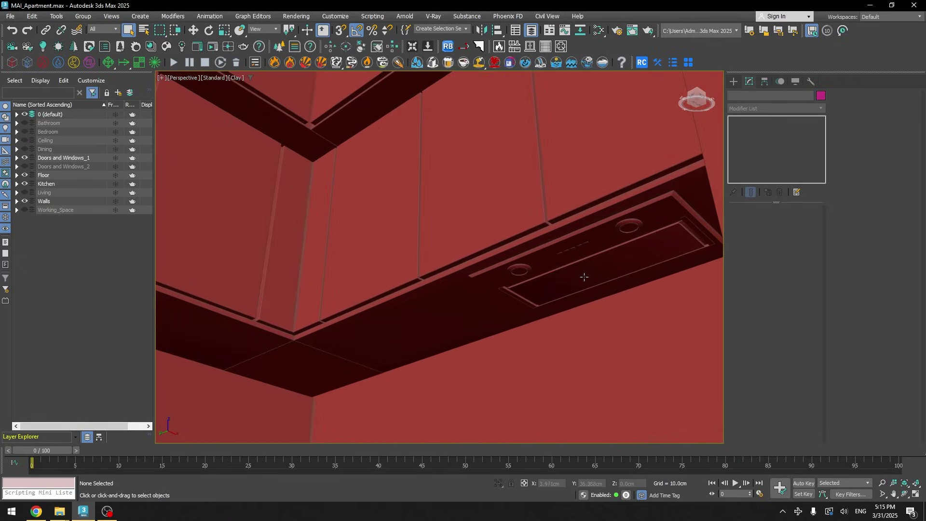
Make the Dining layer visible and examine the table, chairs and linear fixture hanging above them.
scroll(485, 248, down, 3)
alt+middle_drag(485, 248, 442, 279)
scroll(442, 280, down, 3)
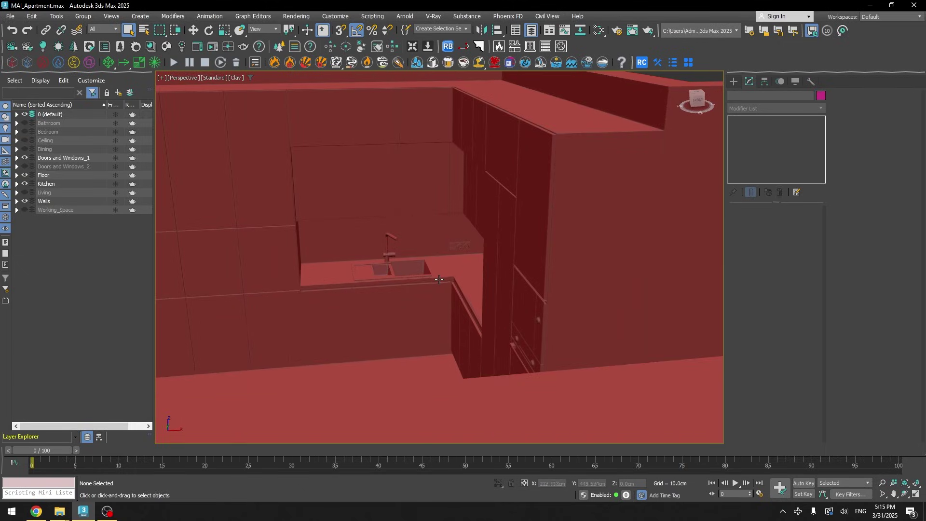
alt+middle_drag(379, 263, 373, 235)
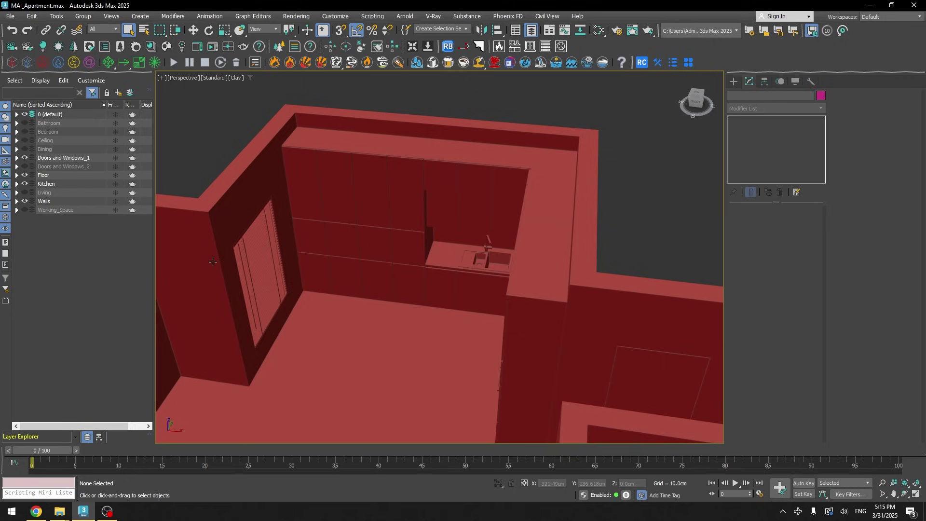
click(25, 149)
scroll(326, 326, up, 5)
middle_drag(361, 328, 376, 285)
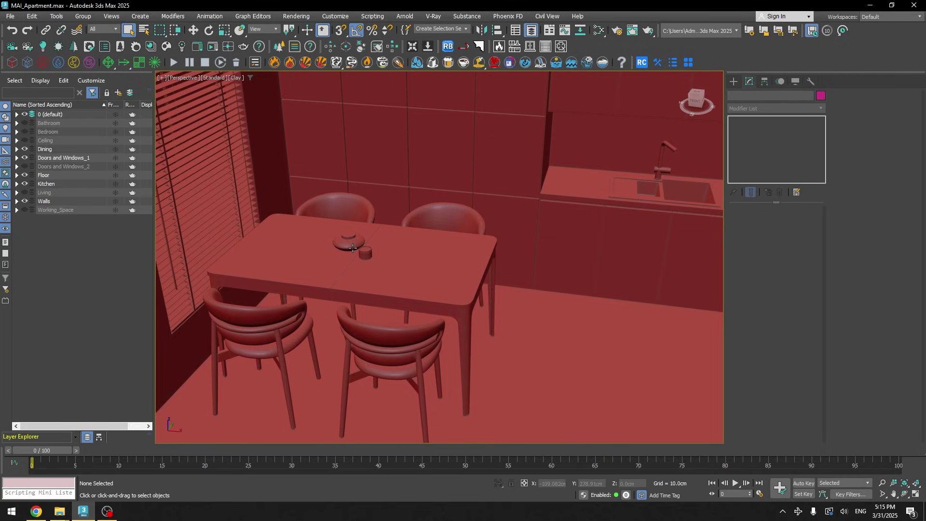
scroll(349, 238, up, 4)
scroll(348, 237, down, 6)
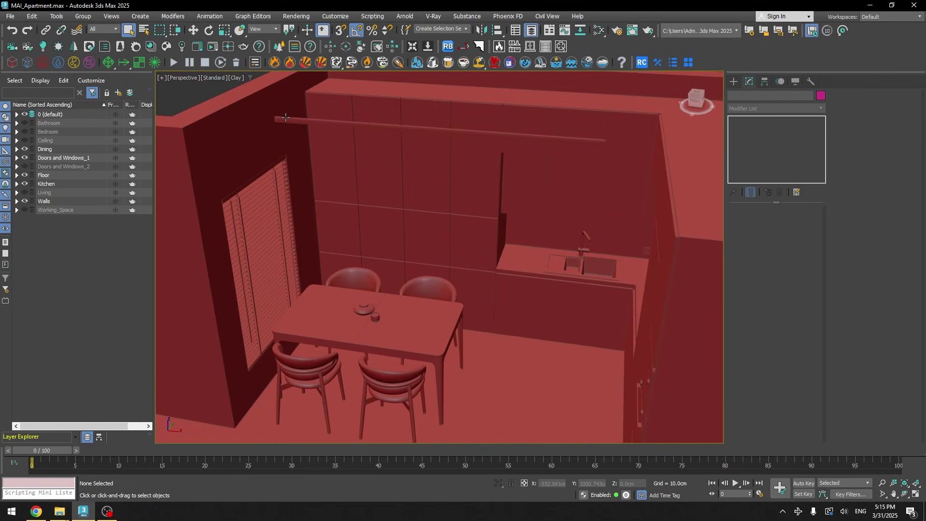
Examine the mesh of the dining table and chairs with edged faces, and return to plain clay shading.
alt+middle_drag(420, 131, 484, 236)
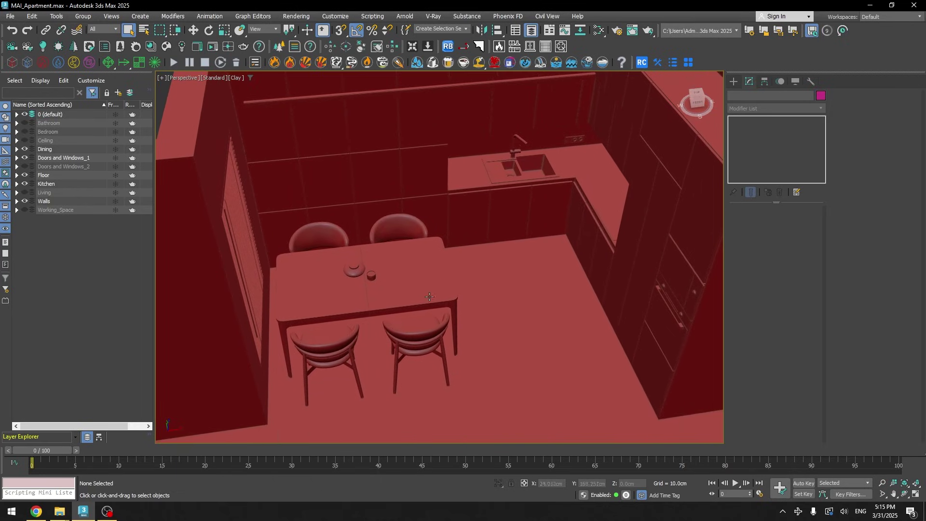
scroll(424, 296, up, 4)
alt+middle_drag(456, 345, 420, 319)
scroll(421, 321, down, 8)
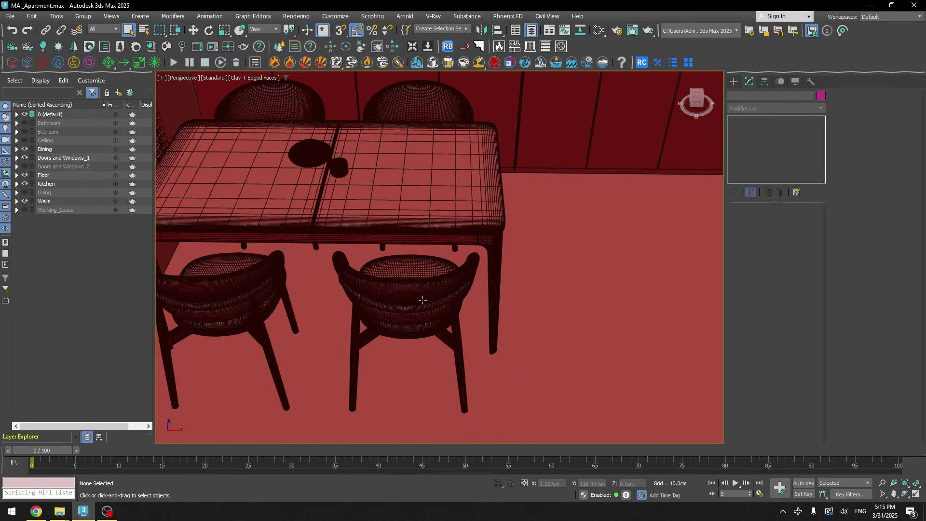
alt+middle_drag(461, 255, 345, 292)
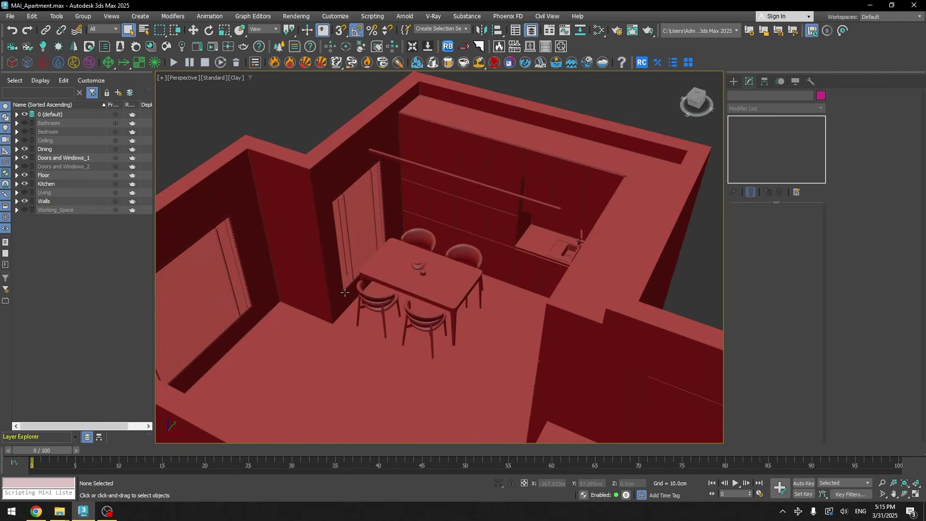
middle_drag(322, 333, 351, 293)
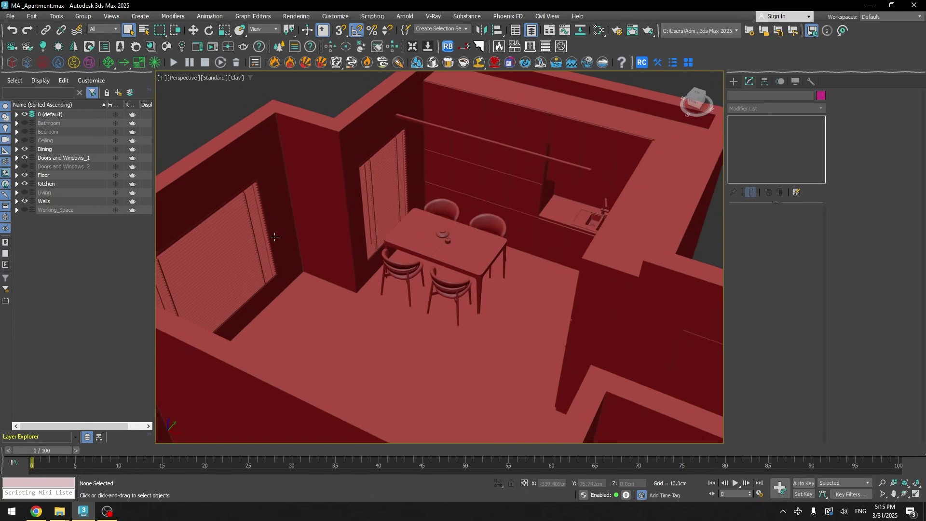
Make the Living layer visible and select the curtain beside the large window.
click(25, 193)
mouse_move(331, 223)
alt+middle_down()
mouse_move(325, 206)
mouse_move(353, 201)
mouse_move(325, 209)
alt+middle_up()
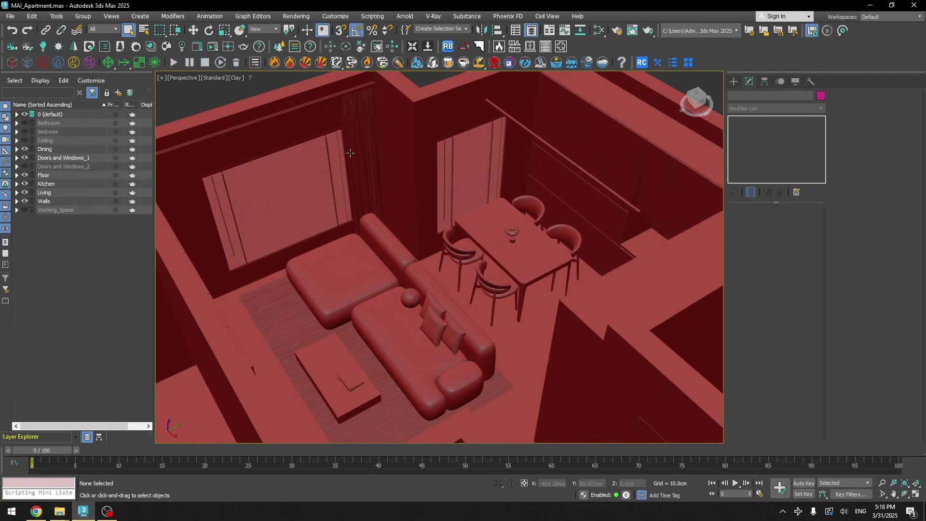
click(356, 112)
scroll(392, 127, up, 5)
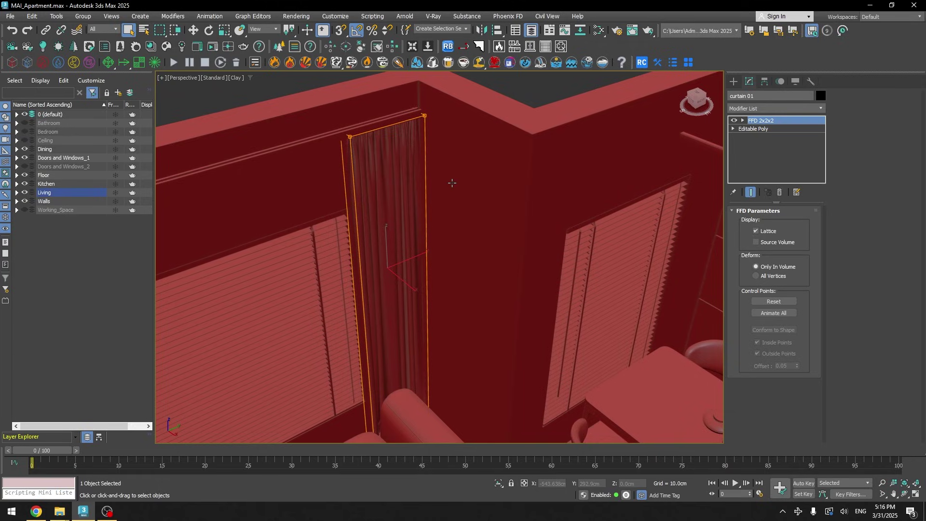
Toggle the curtain's FFD 2x2x2 modifier off and on to compare its shape with and without the deformation.
click(735, 121)
click(734, 121)
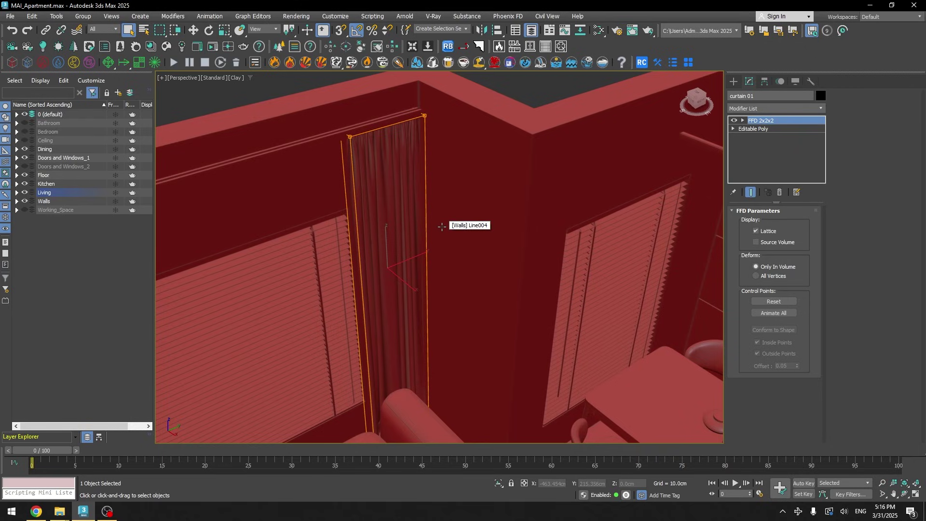
click(735, 121)
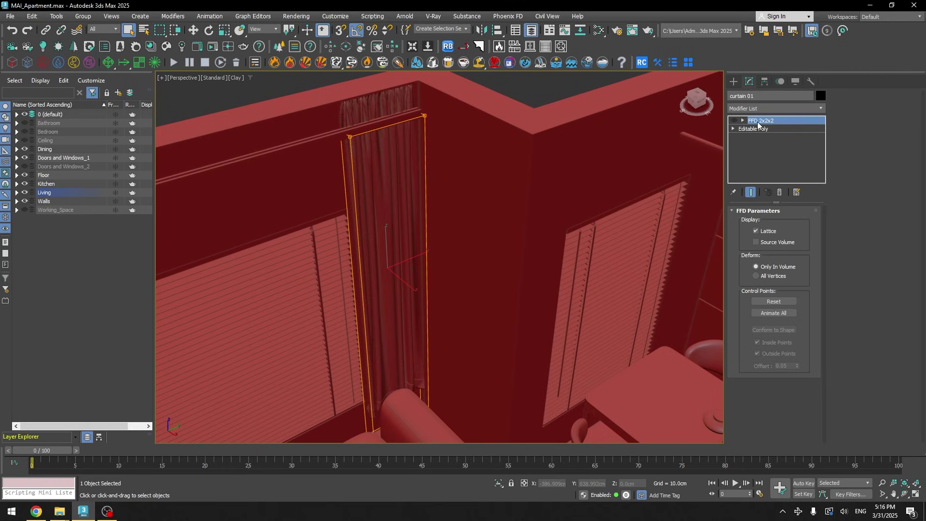
click(735, 121)
middle_drag(396, 211, 428, 196)
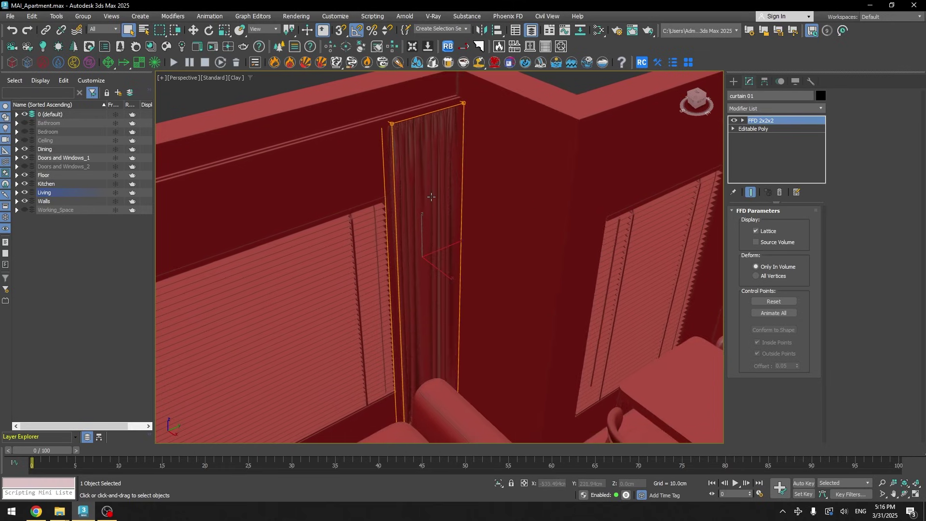
Select the upper corner control points of the curtain's FFD lattice with the Move tool, and return to the modifier's top level.
key(w)
drag(410, 112, 382, 127)
right_click(383, 126)
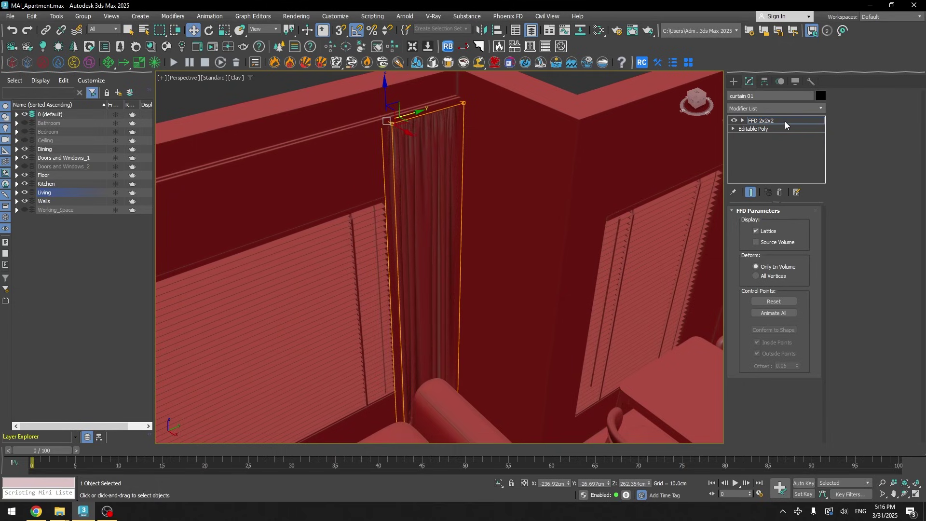
click(771, 120)
Leave the Move tool and select the rectangular coffee table in front of the living room sofa.
scroll(449, 220, down, 2)
scroll(424, 193, down, 2)
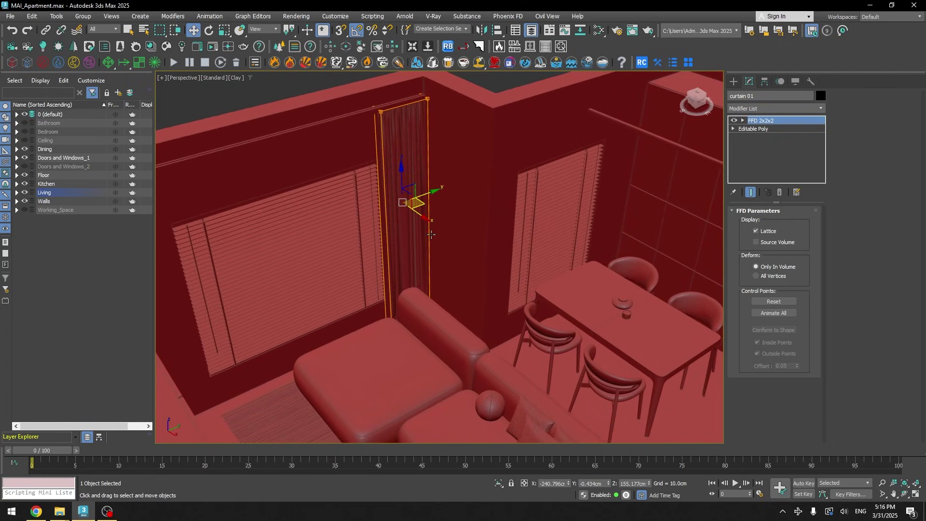
scroll(420, 200, down, 3)
scroll(409, 228, up, 3)
scroll(409, 227, down, 3)
scroll(422, 255, up, 1)
key(q)
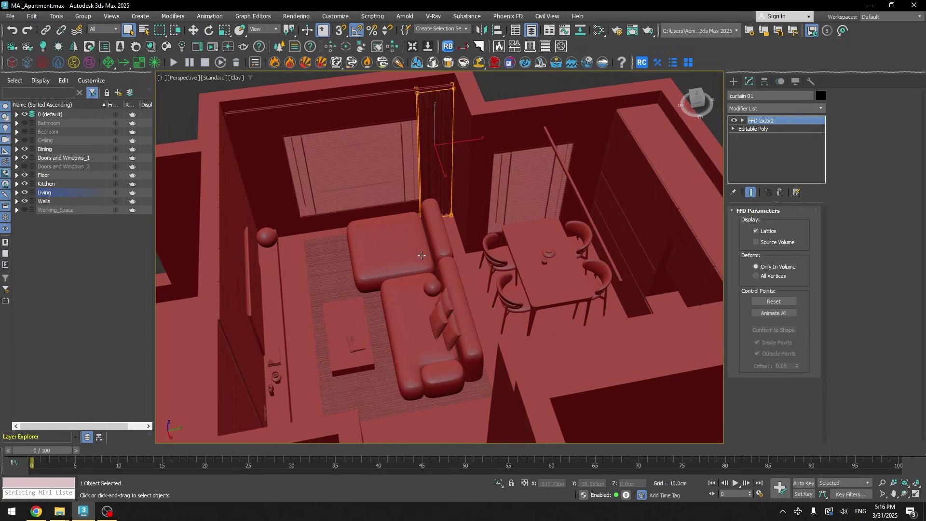
scroll(415, 280, up, 3)
click(373, 318)
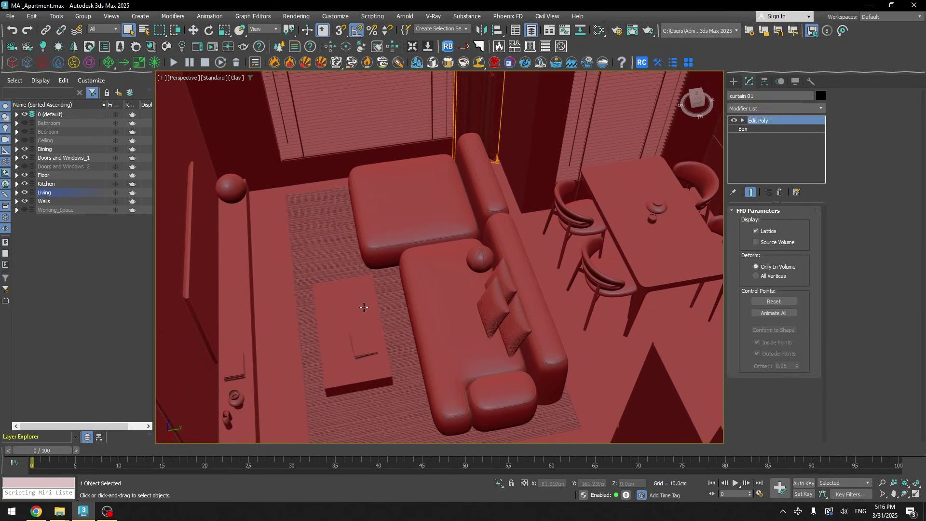
Examine the coffee table's base and the ribbed rug beneath it, with edged faces shown and hidden.
scroll(350, 334, up, 5)
alt+middle_drag(350, 334, 361, 302)
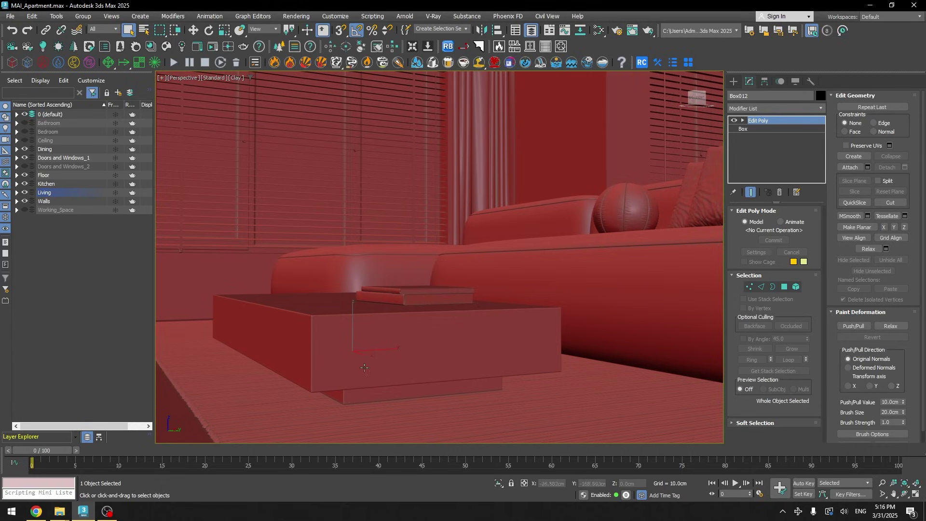
alt+middle_drag(449, 335, 397, 321)
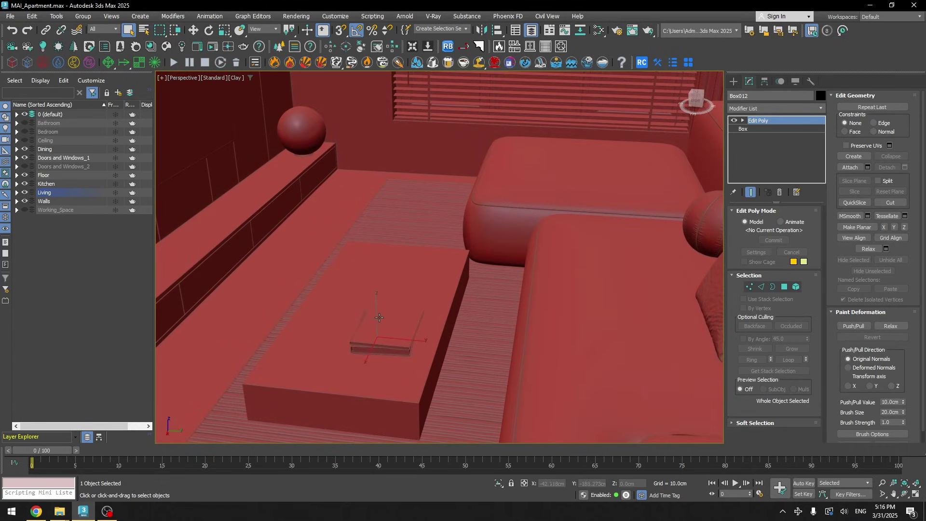
scroll(398, 321, down, 3)
alt+middle_drag(368, 362, 363, 294)
key(F4)
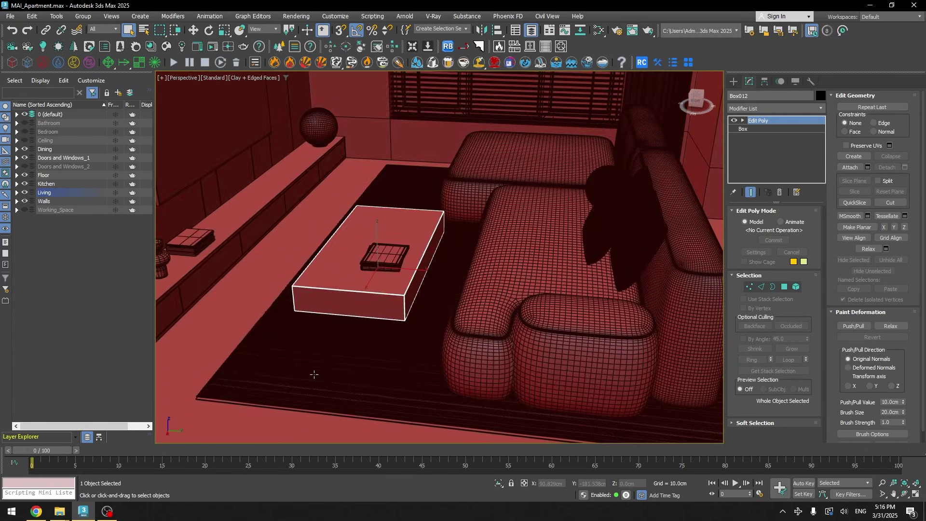
scroll(314, 375, up, 4)
scroll(311, 360, up, 2)
key(F4)
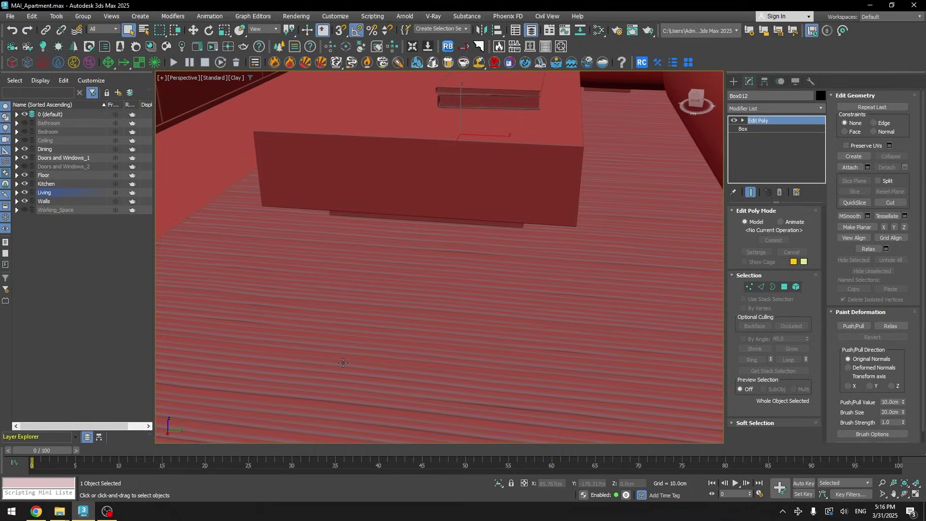
scroll(348, 367, down, 4)
scroll(353, 370, down, 3)
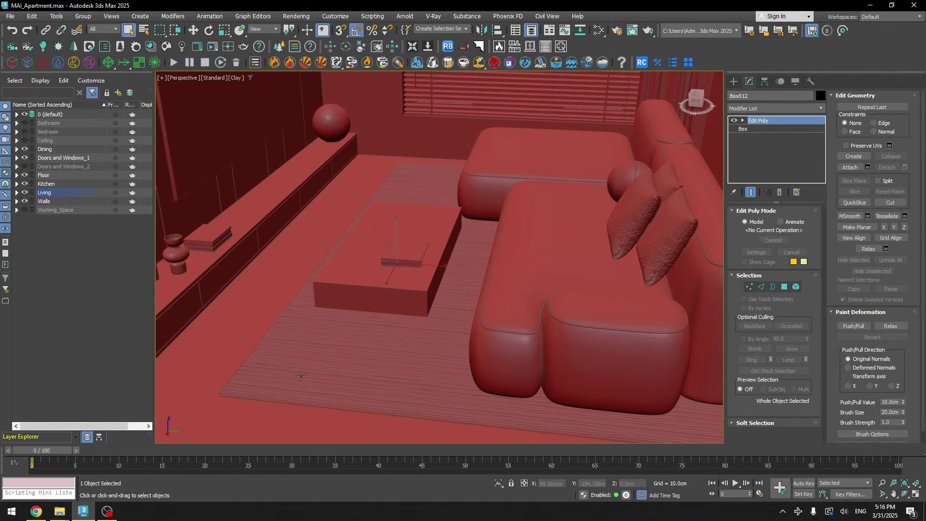
scroll(251, 376, up, 5)
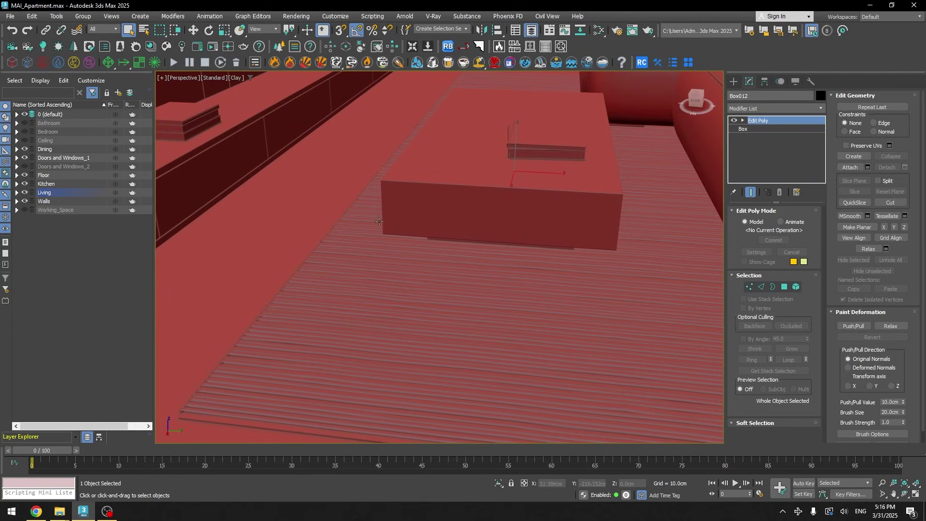
scroll(378, 299, down, 5)
Select the panelled wall behind the TV and toggle edged faces on and off to inspect its vertical panels.
middle_drag(485, 181, 346, 270)
scroll(482, 230, down, 3)
click(391, 195)
key(F4)
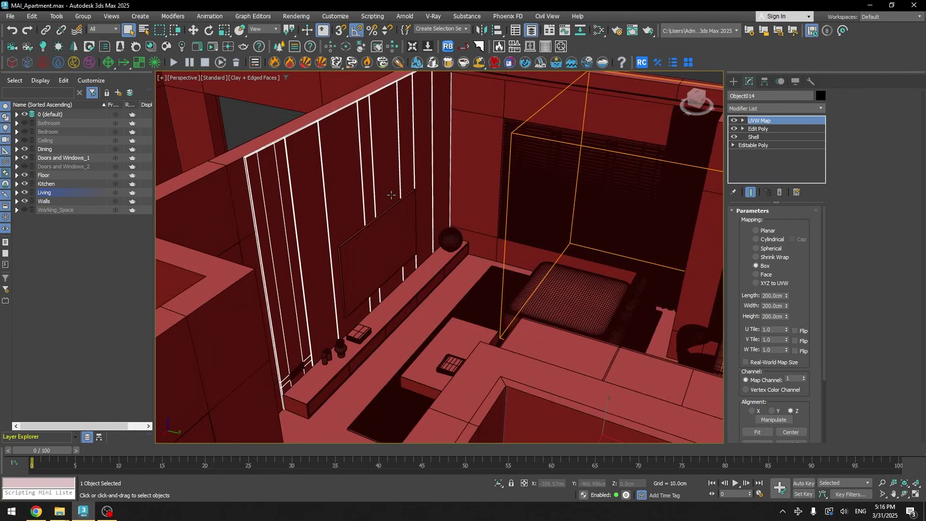
scroll(362, 191, up, 10)
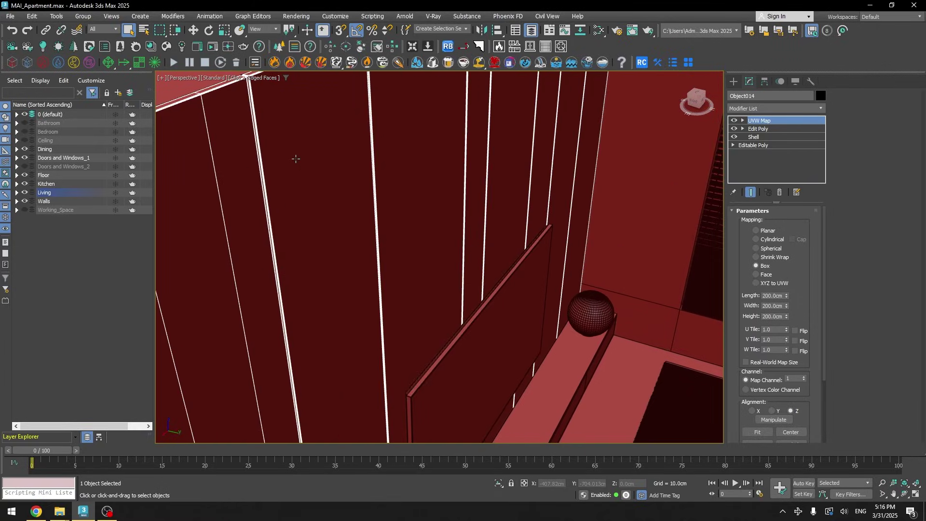
scroll(333, 152, down, 3)
alt+middle_drag(434, 188, 415, 183)
scroll(415, 184, down, 3)
key(F4)
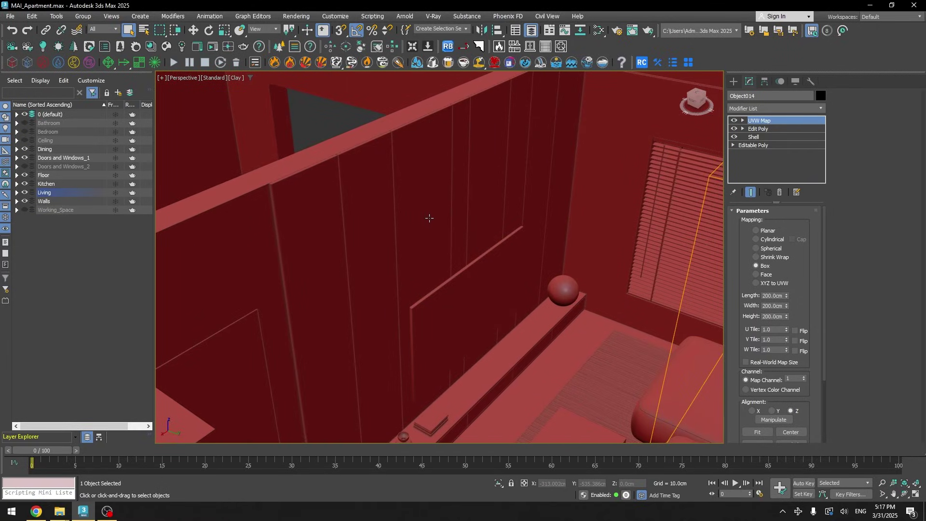
Examine the panelled TV wall, clear the selection, and view the living and dining areas as a whole.
scroll(430, 218, down, 5)
scroll(417, 203, up, 3)
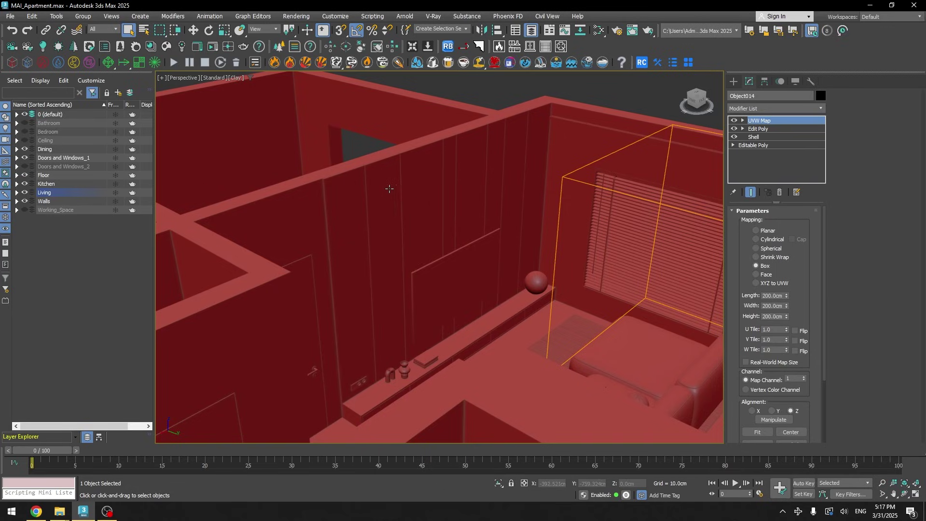
scroll(390, 188, up, 3)
scroll(352, 161, down, 3)
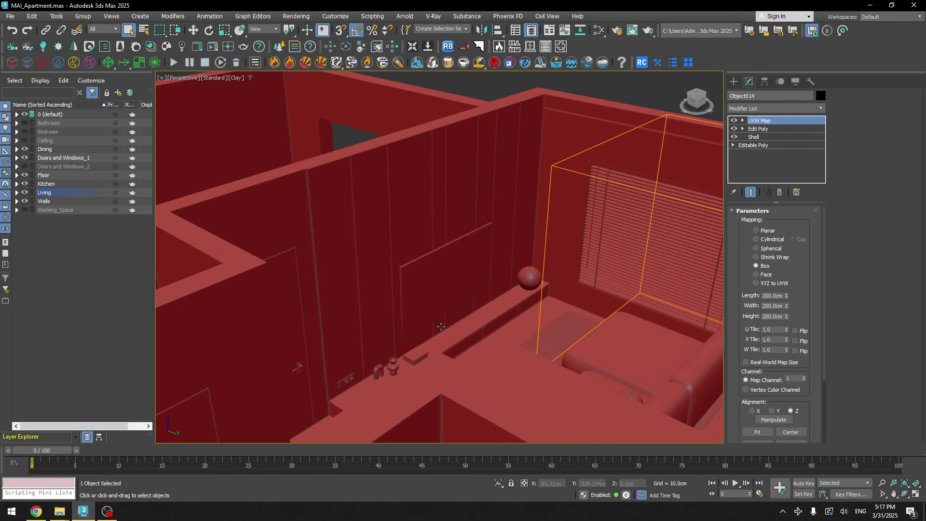
alt+middle_drag(482, 309, 533, 252)
key(ctrl+d)
scroll(500, 255, down, 3)
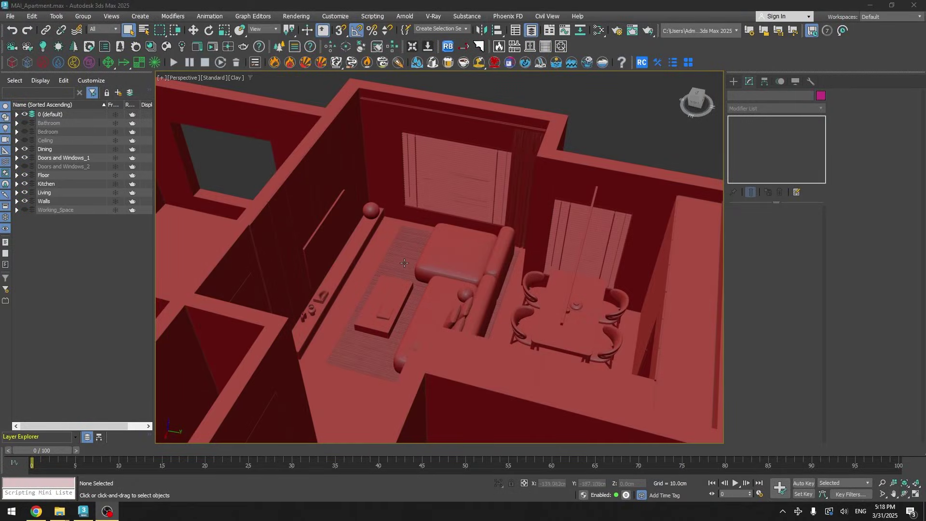
middle_drag(405, 263, 401, 282)
scroll(398, 268, up, 3)
scroll(398, 267, down, 3)
alt+middle_drag(398, 242, 384, 246)
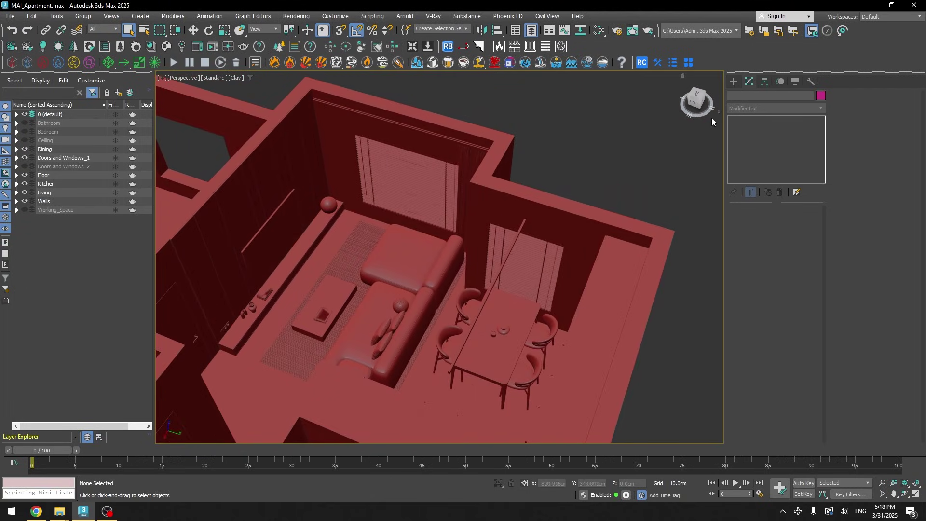
Unhide the Cameras category in the scene while leaving the Lights category hidden.
click(796, 81)
click(736, 206)
click(736, 214)
click(736, 206)
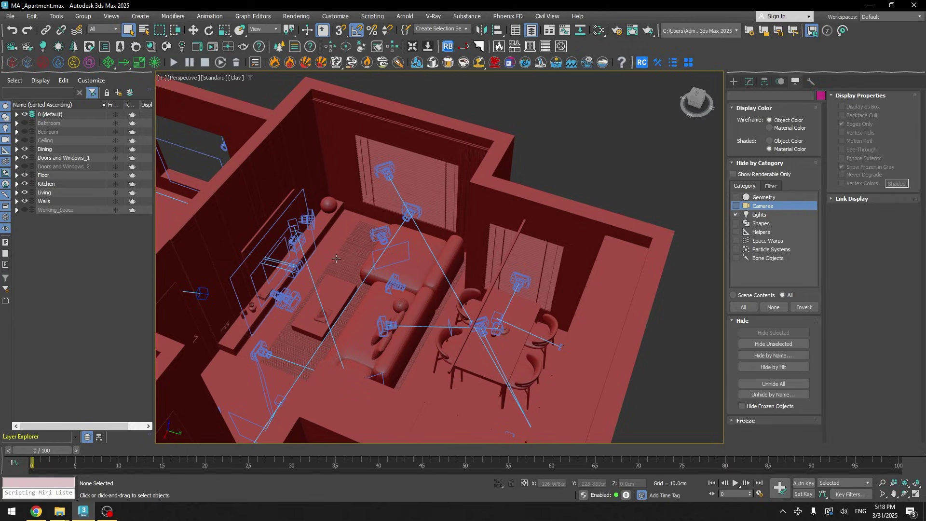
View the scene through the Living_006 camera in clay shading without edged faces.
scroll(336, 259, up, 1)
key(c)
scroll(442, 276, down, 3)
double_click(434, 300)
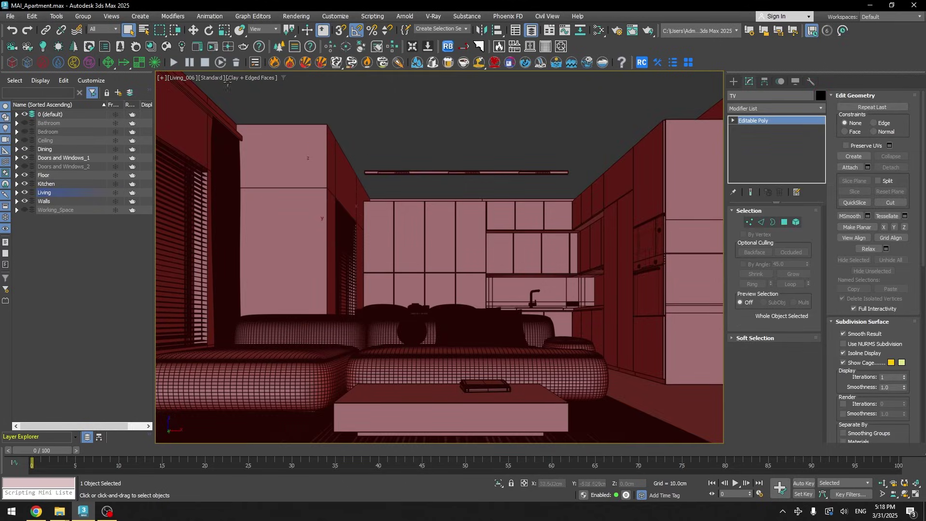
key(F4)
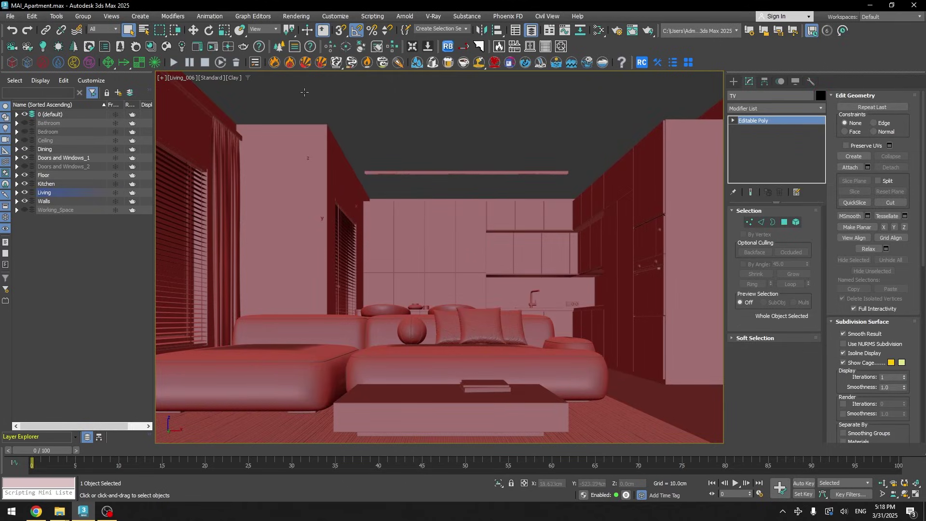
Select the Living_006 camera from its own view, with safe frames shown, and activate the Move tool.
click(181, 79)
click(211, 265)
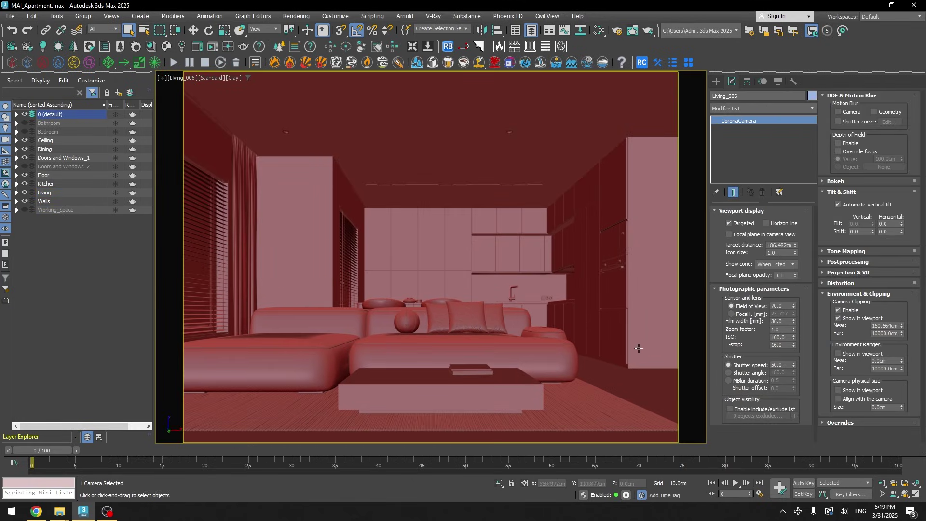
key(w)
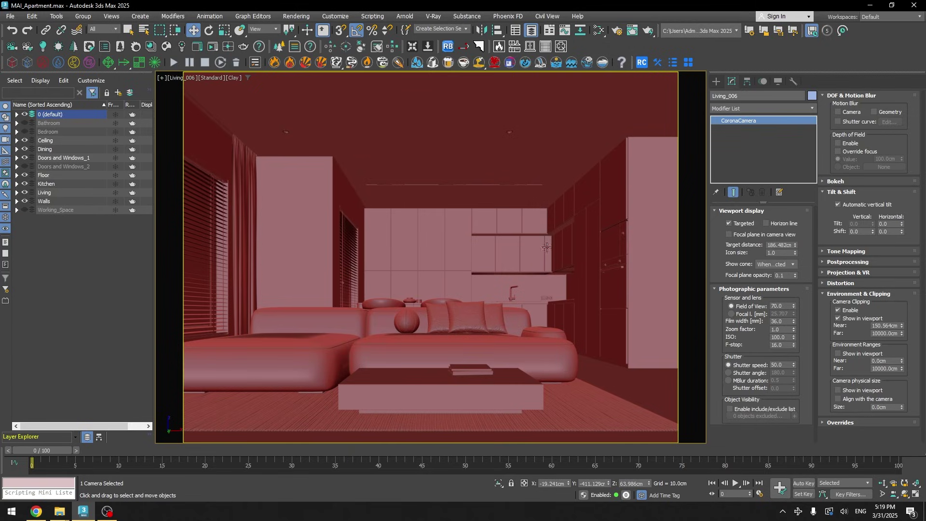
click(185, 78)
click(226, 274)
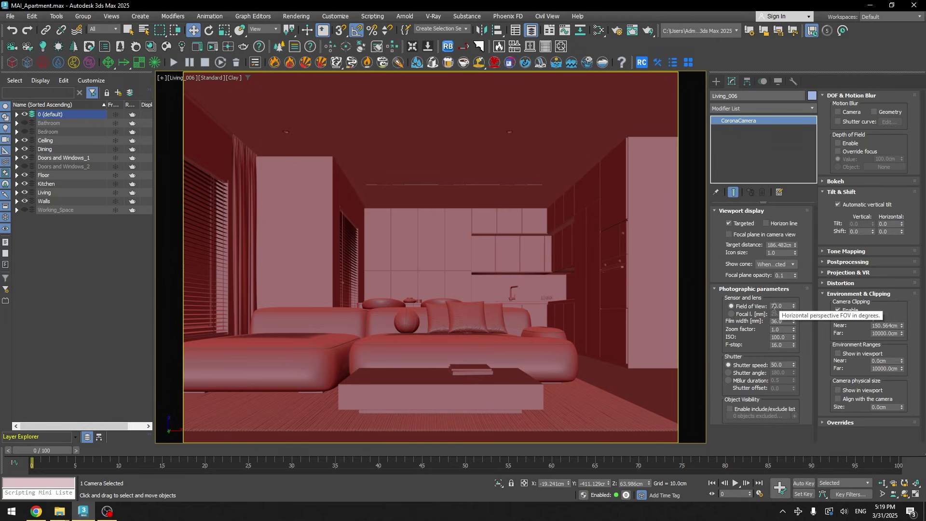
Toggle the camera's automatic vertical tilt and its clipping off and on to compare their effect on the view.
click(838, 204)
click(850, 206)
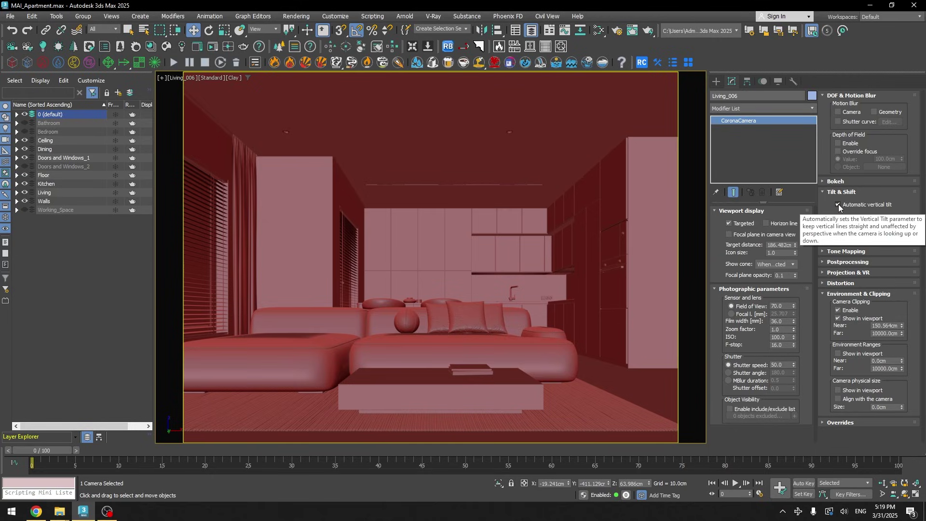
click(838, 205)
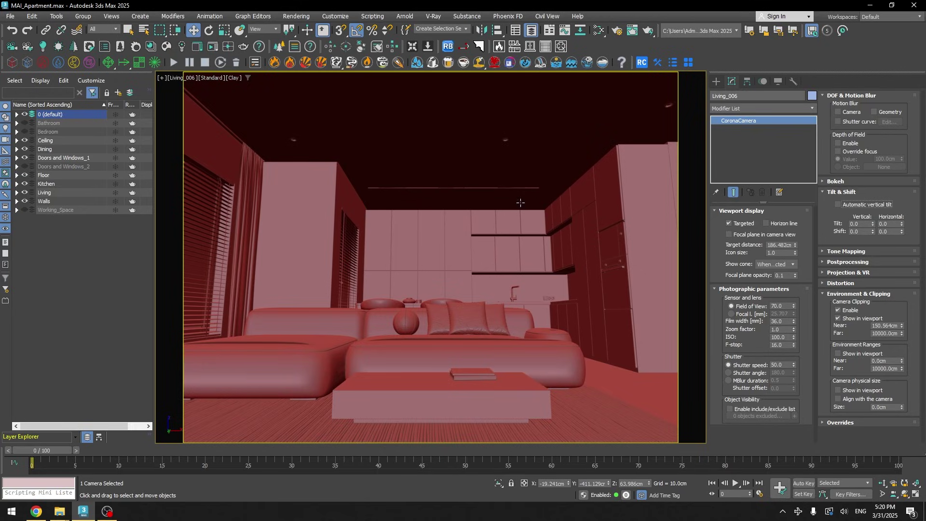
click(838, 205)
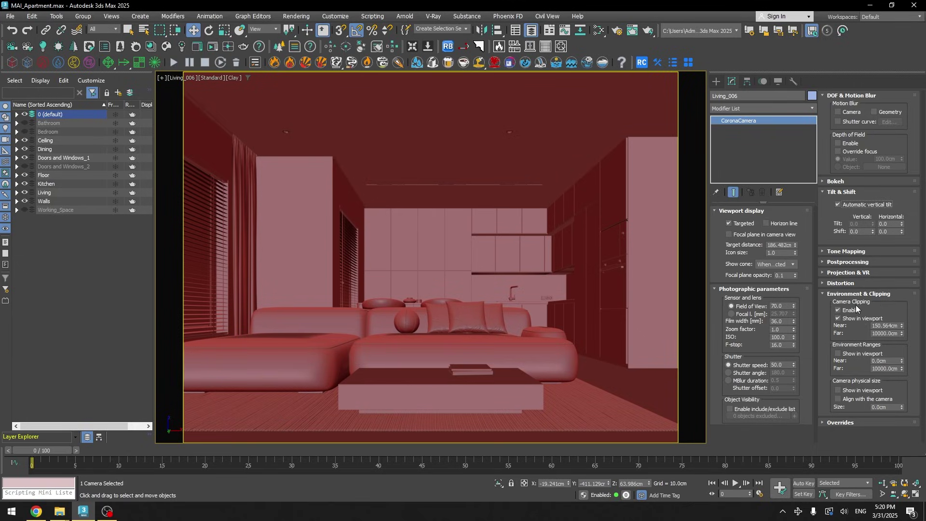
click(839, 311)
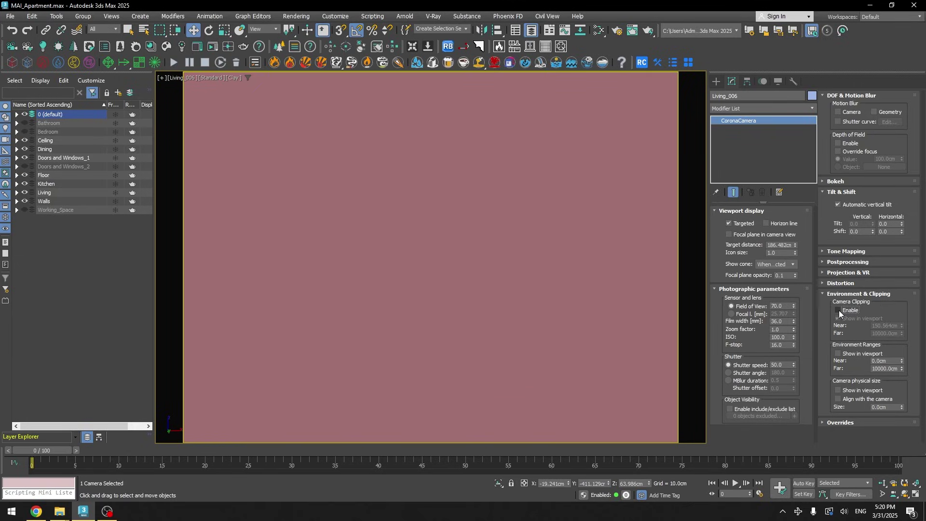
click(838, 311)
Switch the viewport to a wireframe Top view and unhide the Cameras category.
key(t)
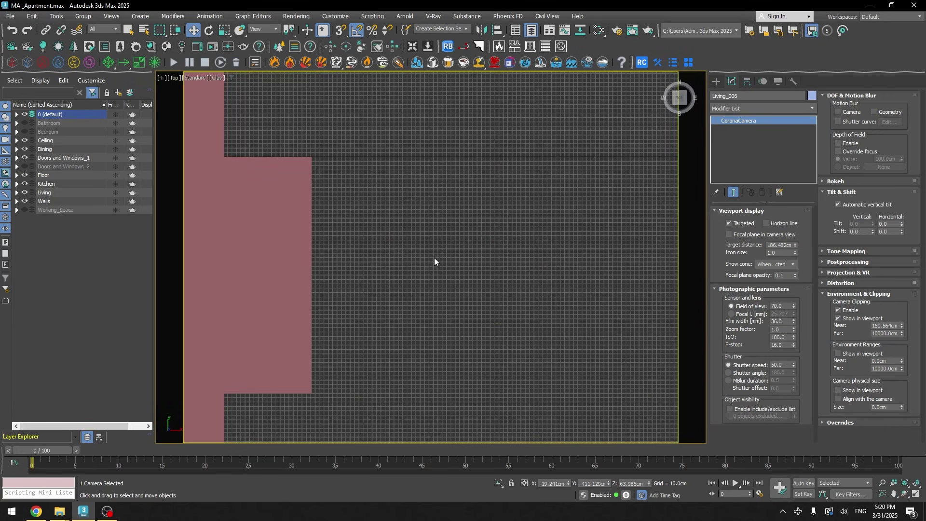
key(F3)
click(778, 82)
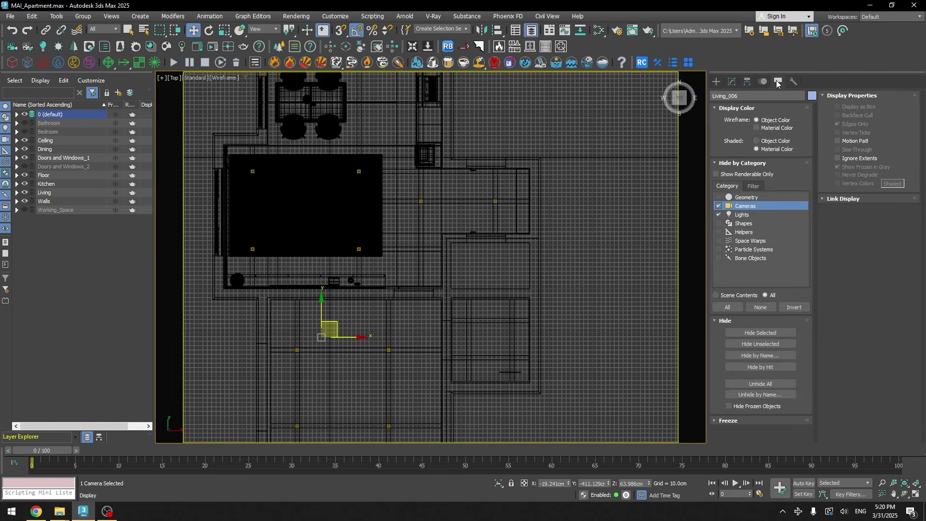
click(719, 206)
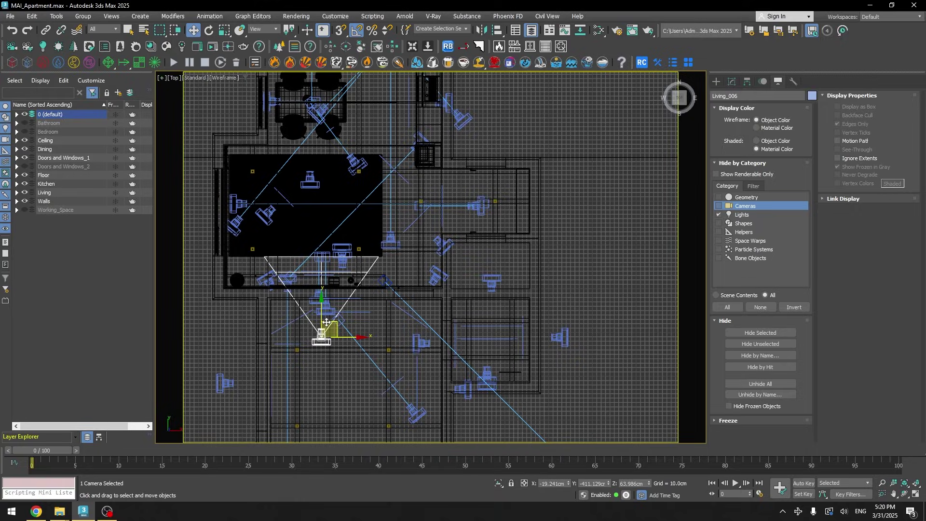
Adjust the near clipping distance of the Living_006 camera while viewing its cone from above.
scroll(326, 322, up, 6)
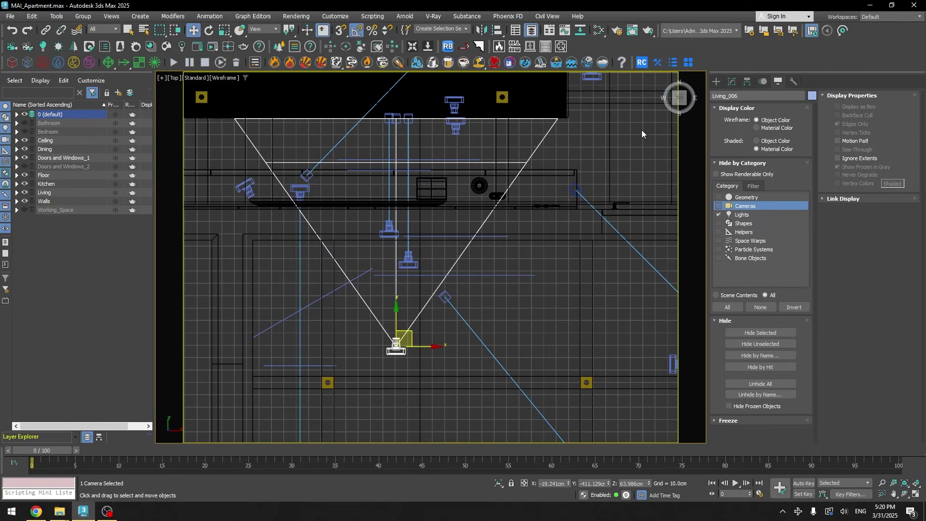
click(731, 83)
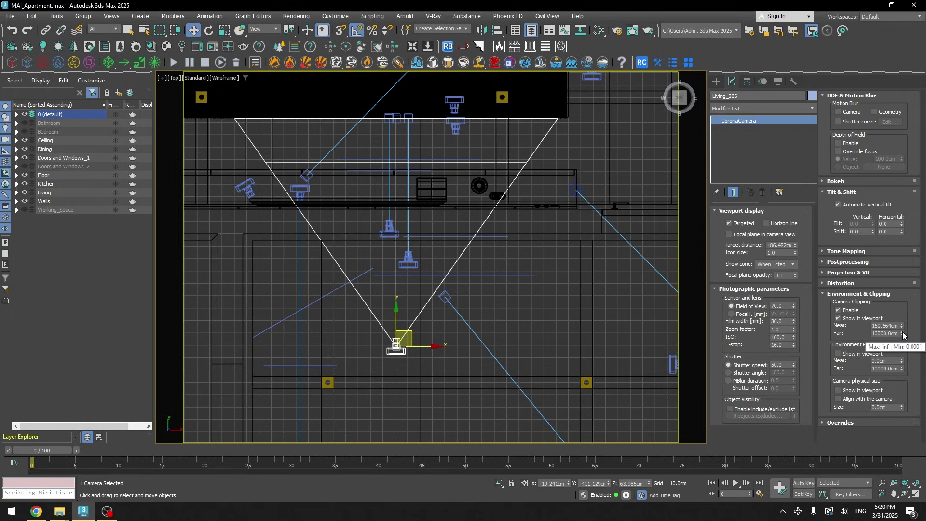
mouse_move(902, 326)
mouse_down()
mouse_move(901, 339)
mouse_move(904, 328)
mouse_up()
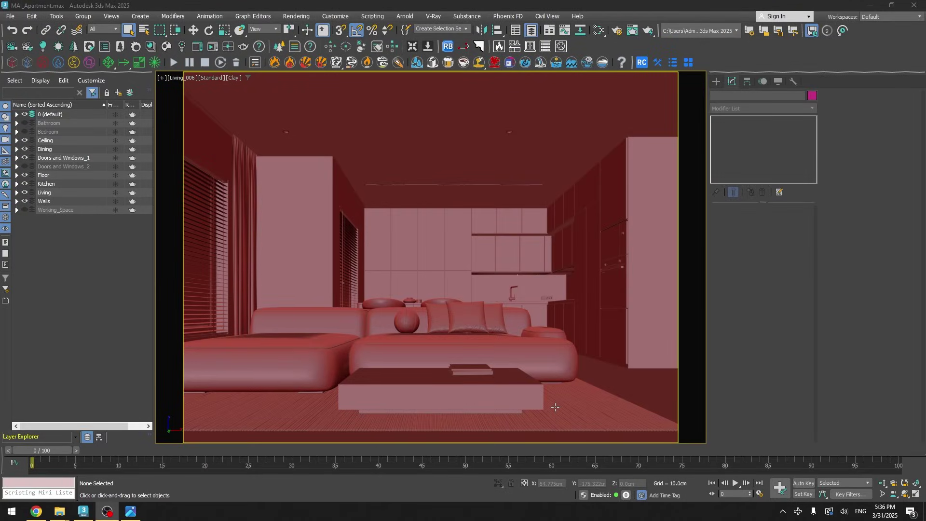
Switch the viewport to the Top view and choose a living room camera to look through.
key(t)
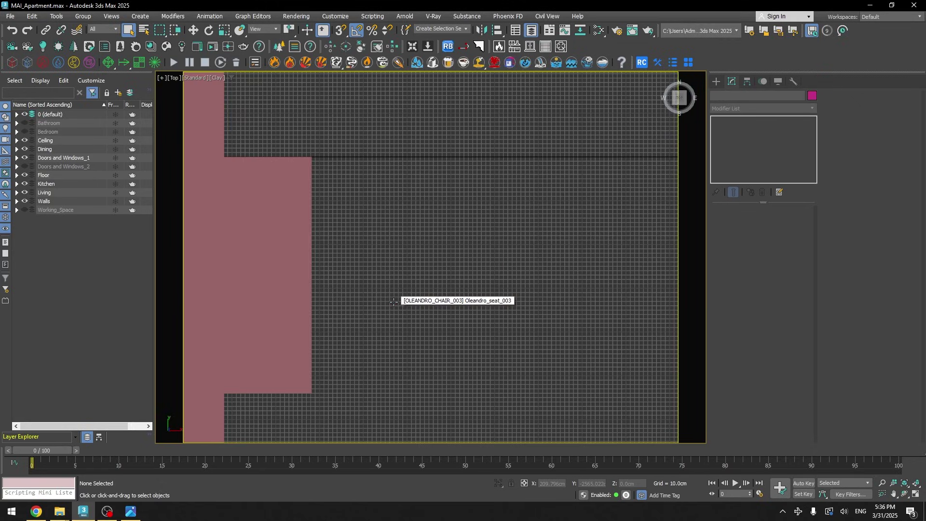
key(c)
scroll(435, 300, down, 5)
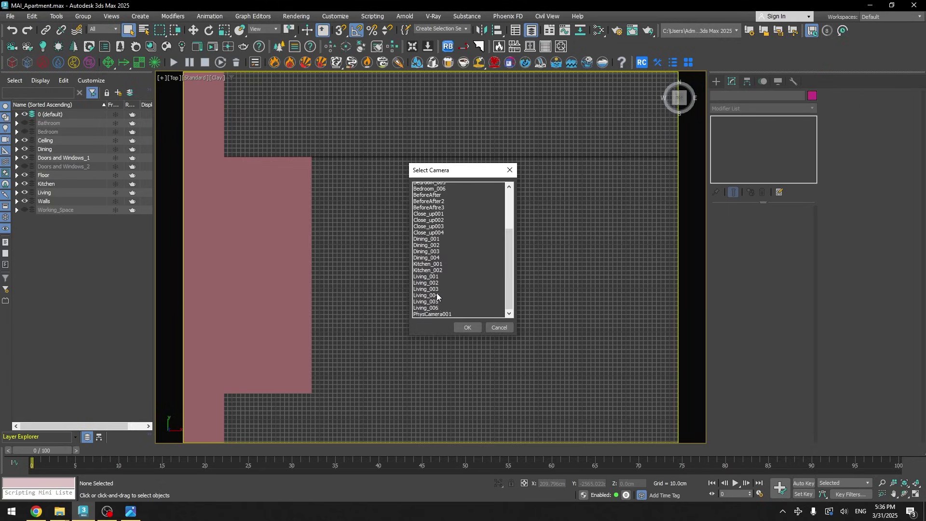
double_click(426, 299)
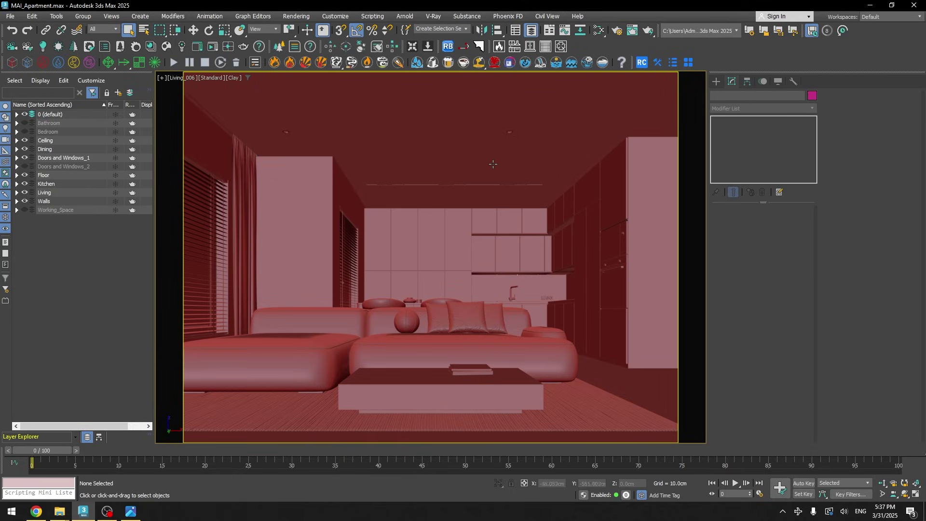
Select the Corona Sun light outside the apartment in the Top view to inspect its parameters.
key(t)
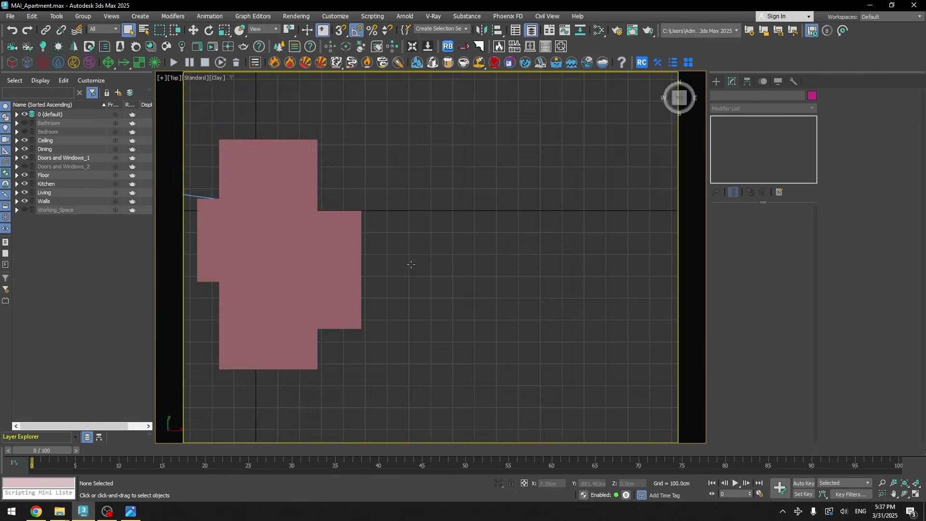
scroll(408, 263, down, 6)
scroll(284, 245, up, 3)
click(211, 218)
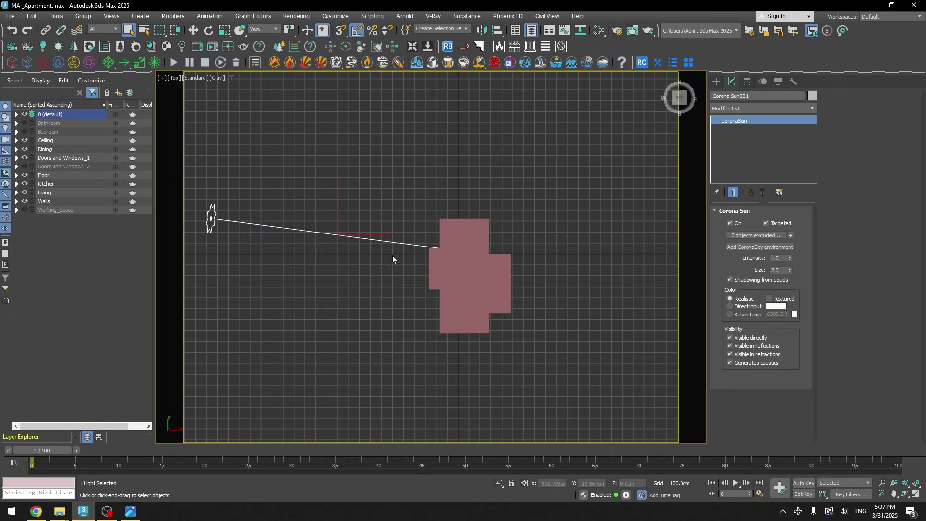
middle_drag(222, 219, 252, 212)
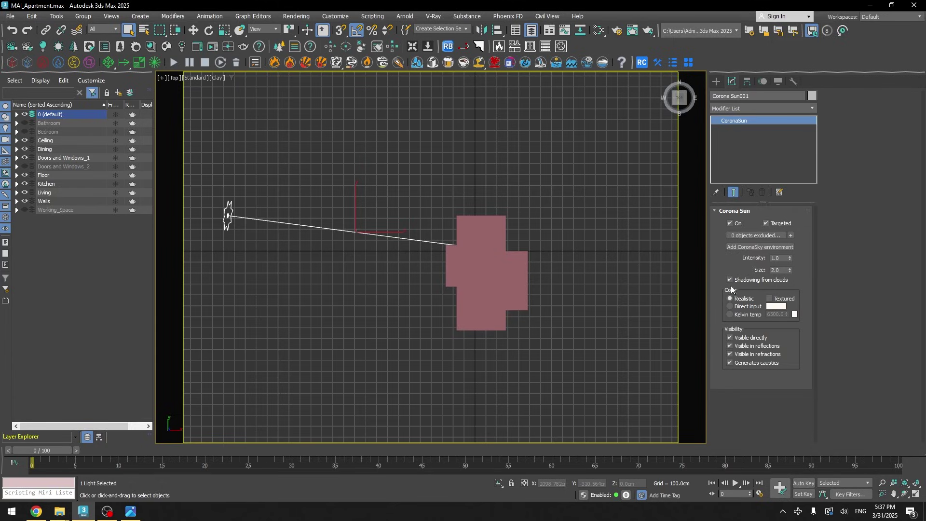
Show the Top view in wireframe, open the Kitchen group and select the Corona light strip along the upper wall to inspect its parameters.
scroll(498, 222, up, 12)
key(F3)
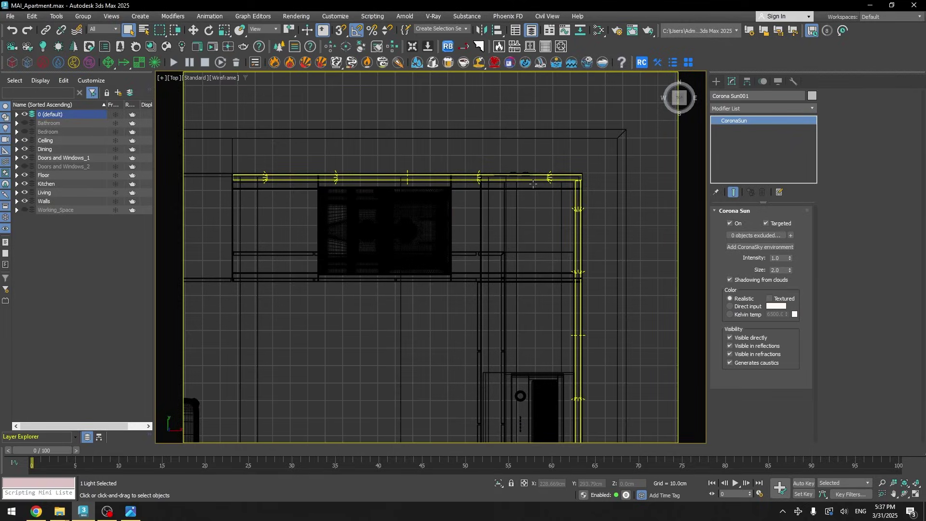
click(530, 176)
click(83, 16)
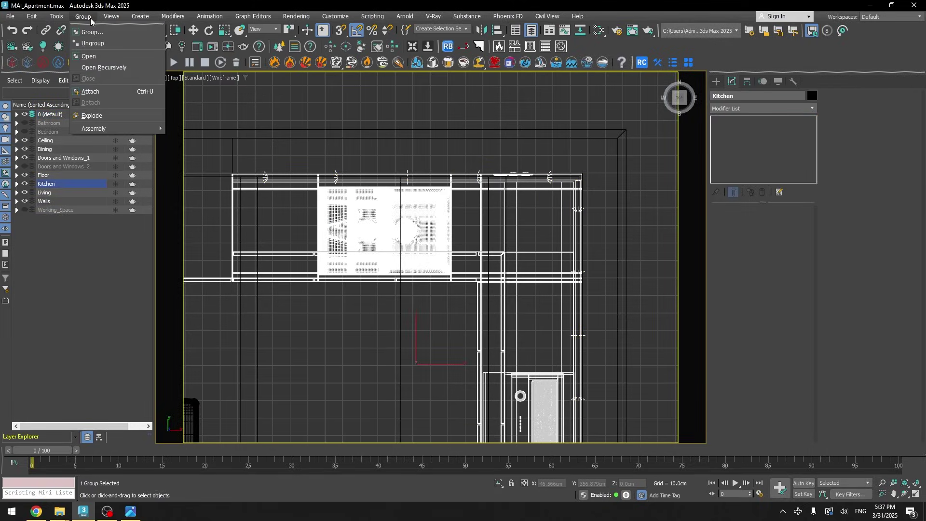
click(97, 59)
scroll(533, 203, up, 5)
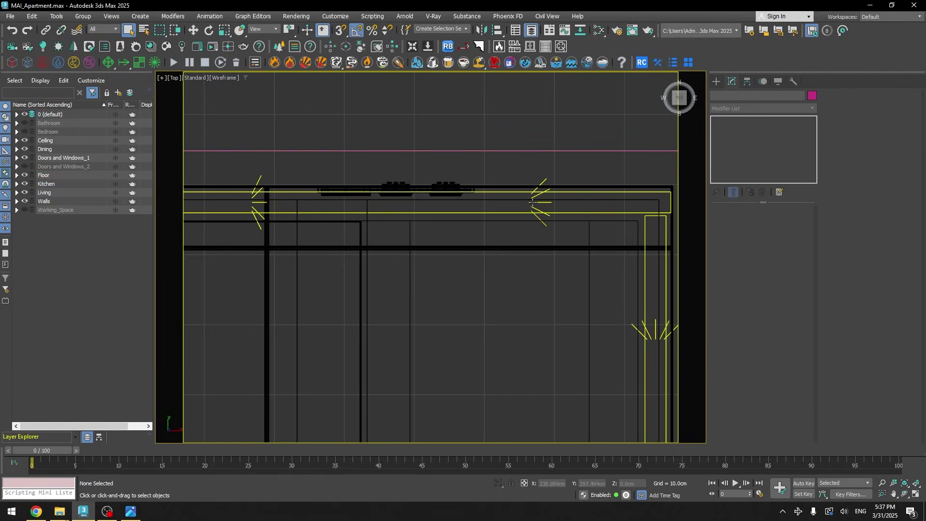
click(535, 202)
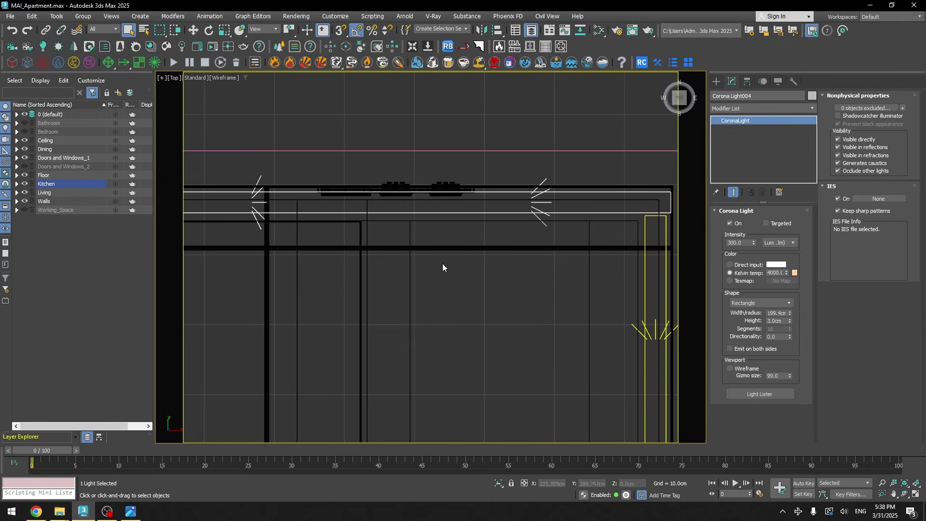
Close the opened Kitchen group after viewing the light strips along both kitchen walls.
scroll(443, 269, down, 5)
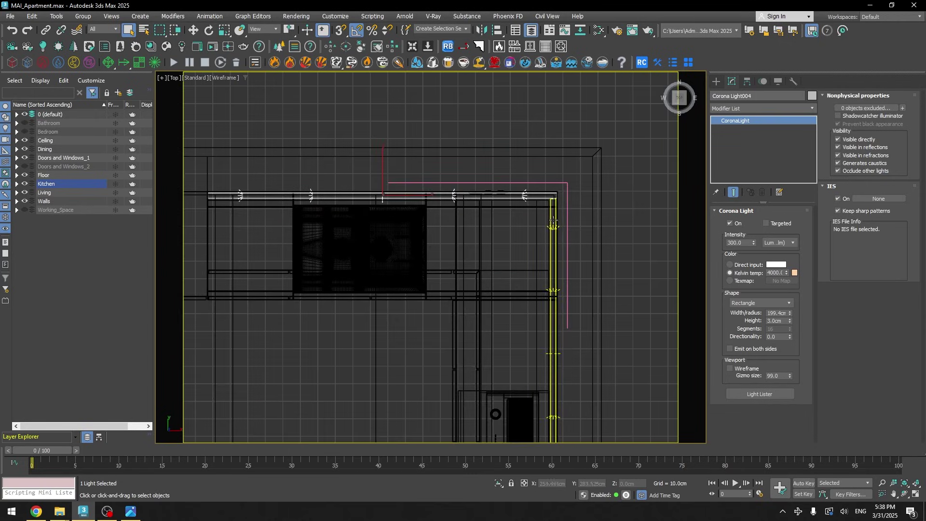
scroll(554, 212, up, 4)
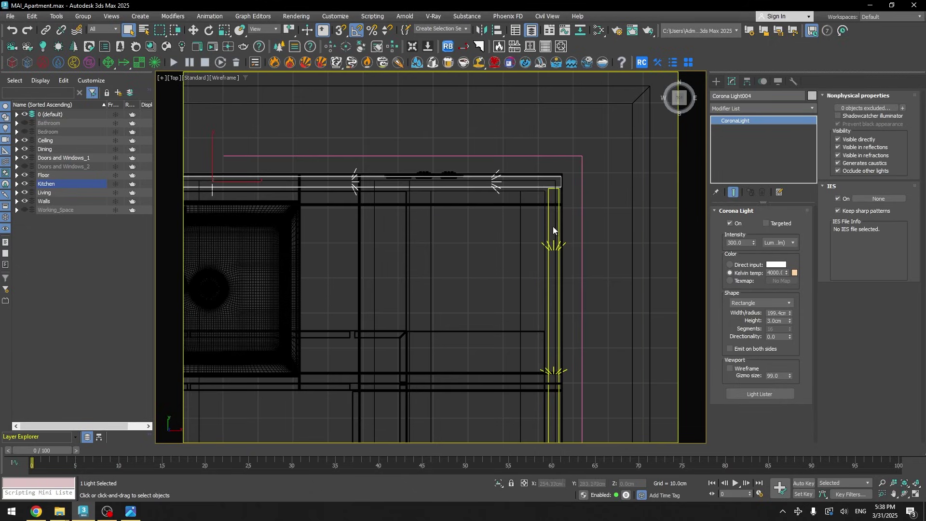
click(83, 16)
click(96, 77)
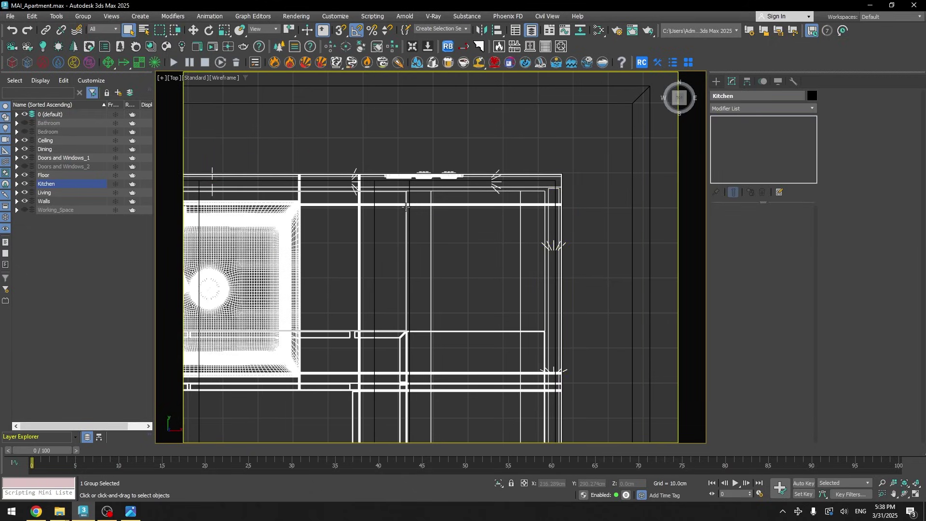
Open the render setup, review the list of light render elements and clear the Kitchen selection.
scroll(373, 253, down, 3)
scroll(405, 230, up, 2)
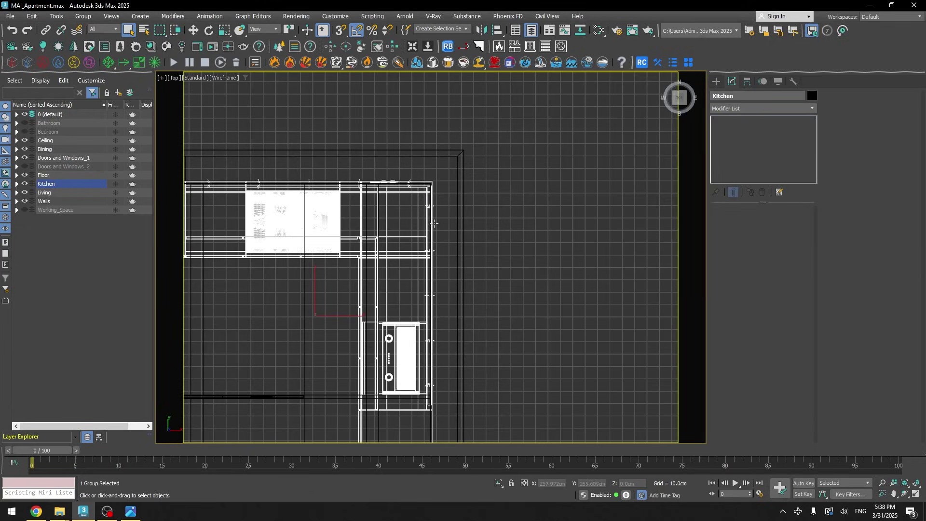
click(619, 31)
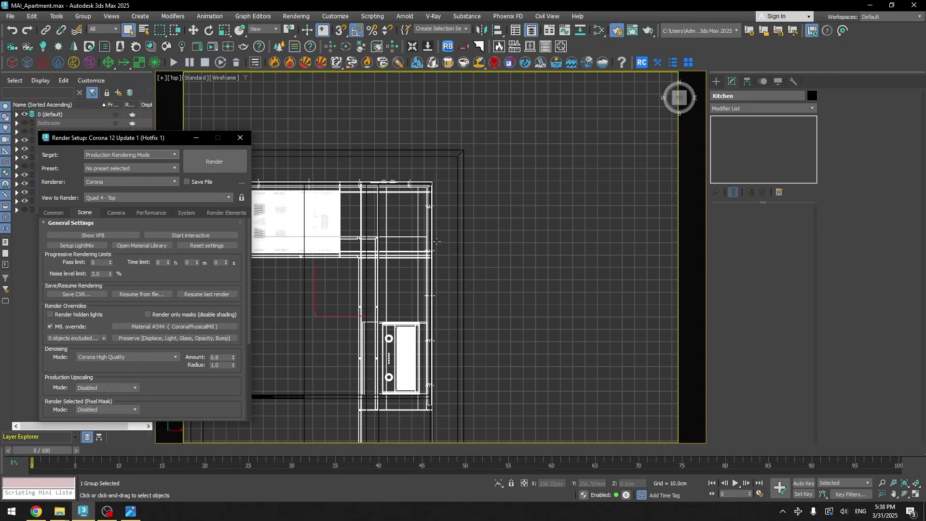
middle_drag(421, 244, 510, 216)
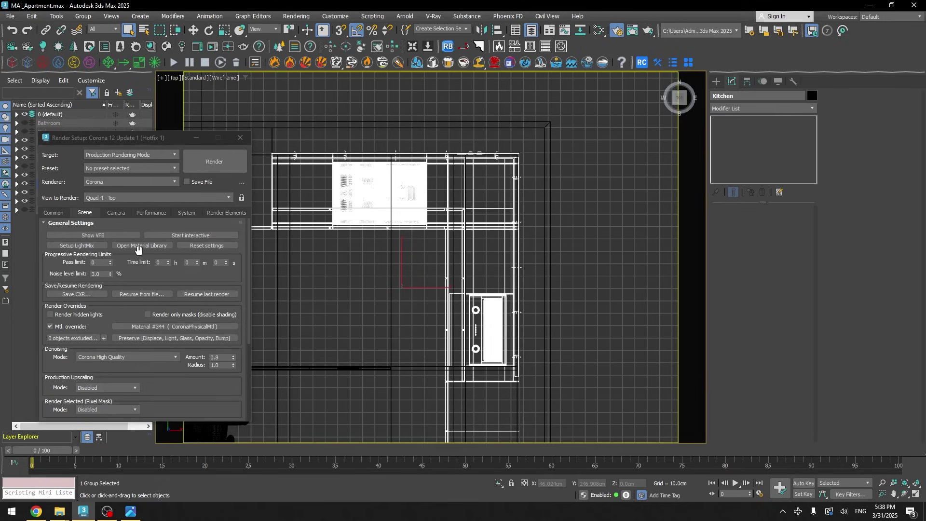
click(212, 214)
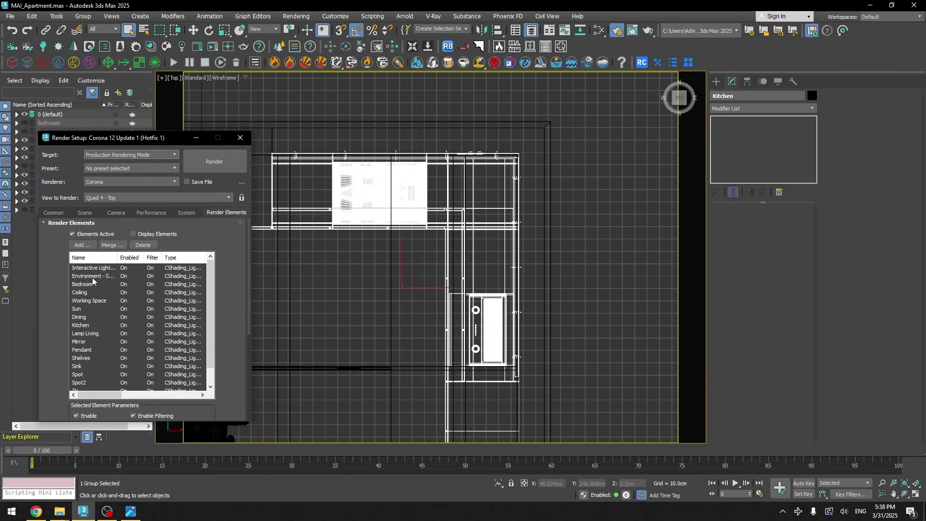
middle_drag(450, 342, 521, 239)
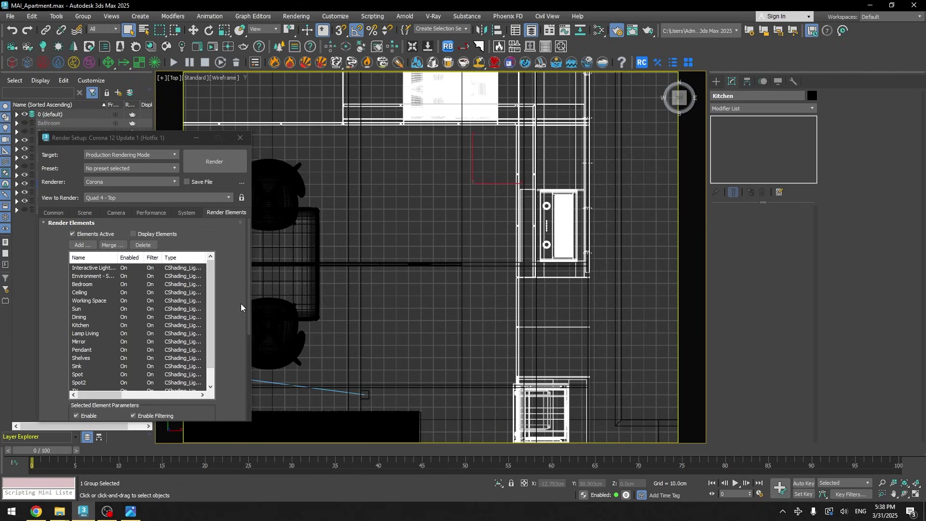
drag(210, 314, 212, 295)
click(416, 316)
Examine the material override in the Corona scene render settings and open its preserve options.
click(84, 213)
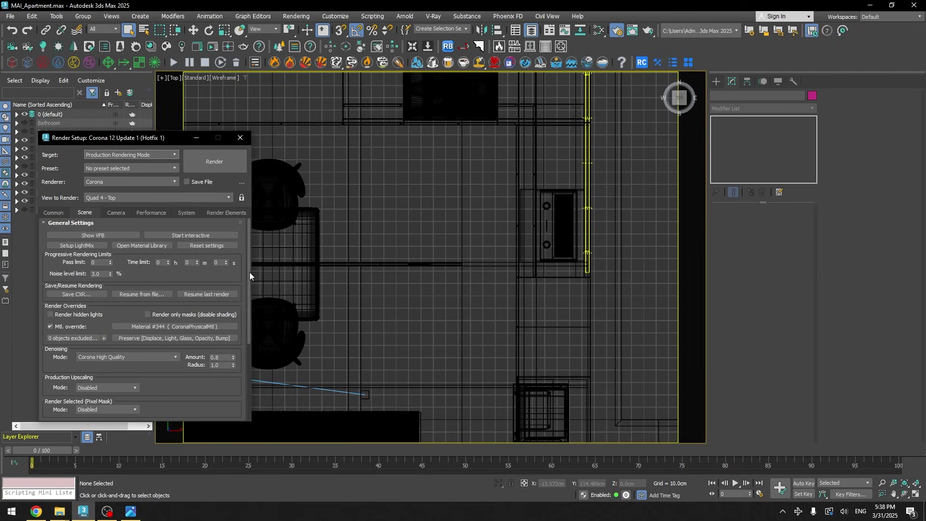
scroll(250, 272, down, 2)
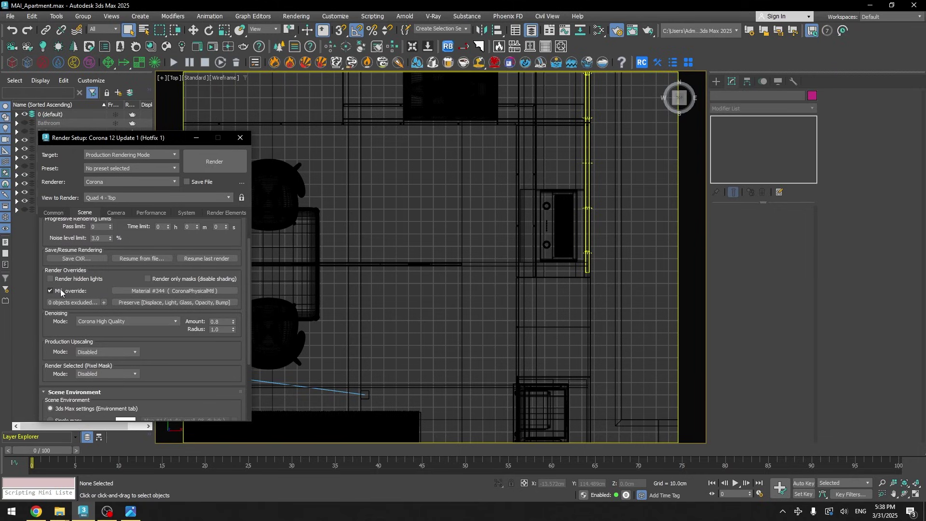
click(50, 291)
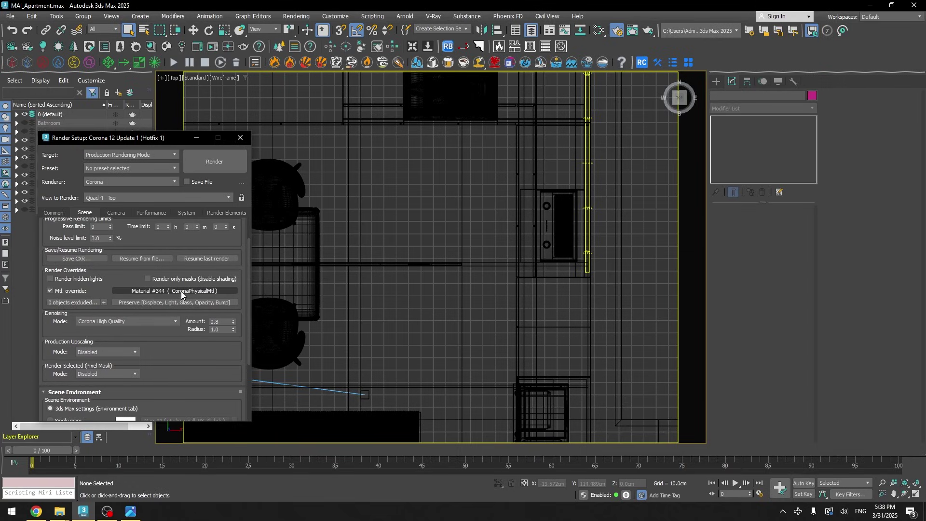
click(142, 302)
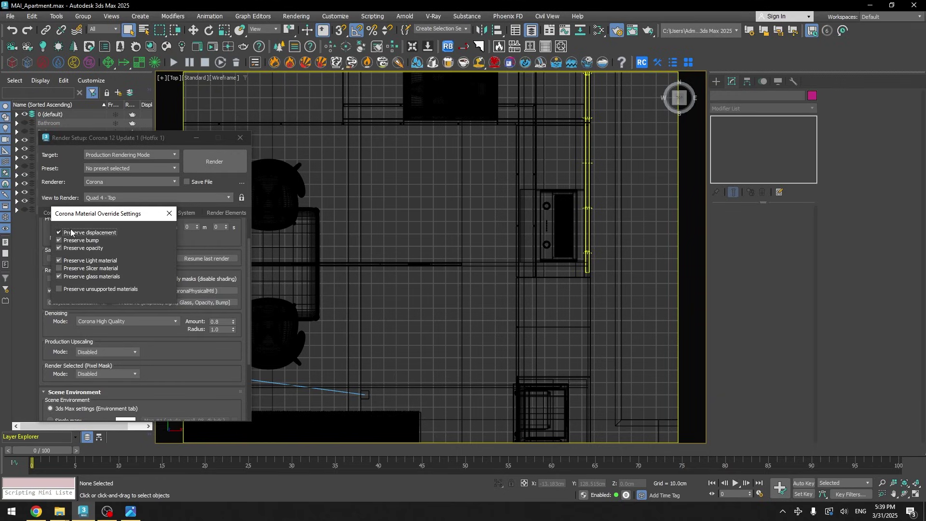
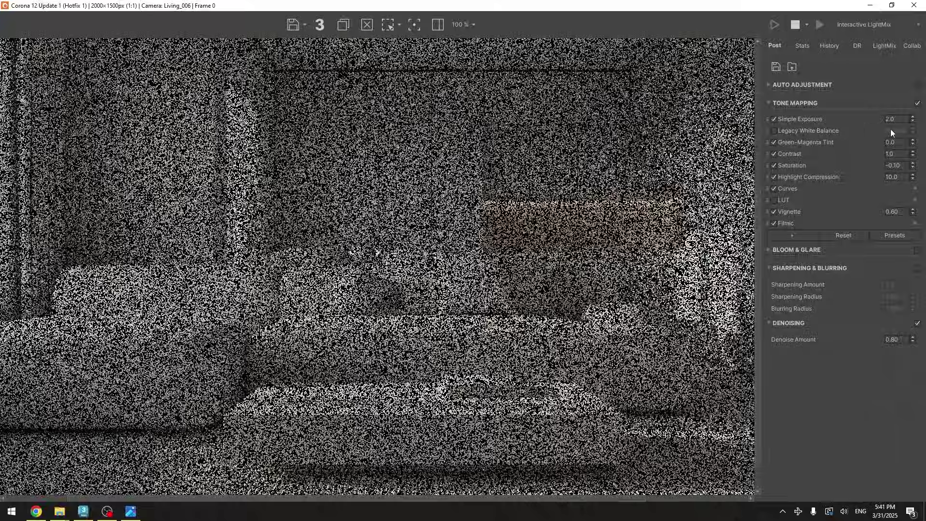
Open the LightMix settings and compare the interactive render with the Environment skylight and the Sun each switched off and on.
scroll(386, 294, down, 2)
scroll(290, 306, up, 2)
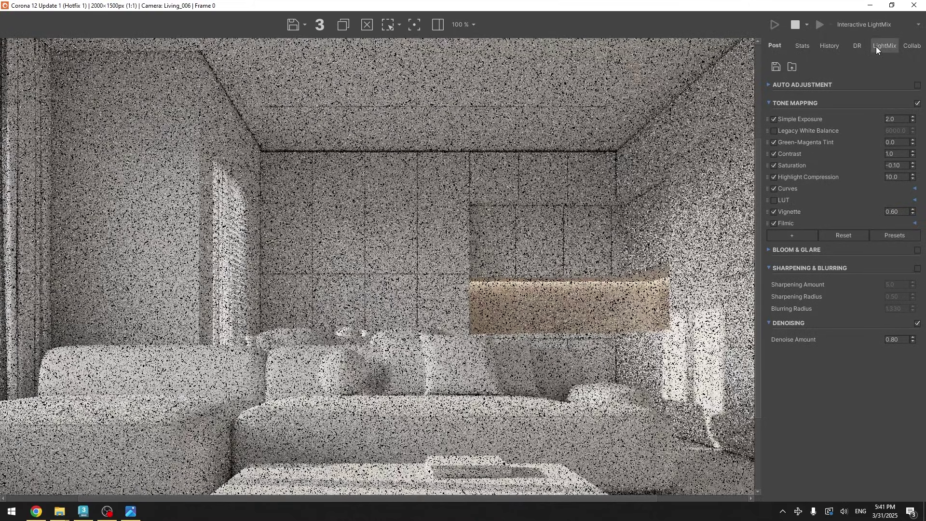
click(877, 46)
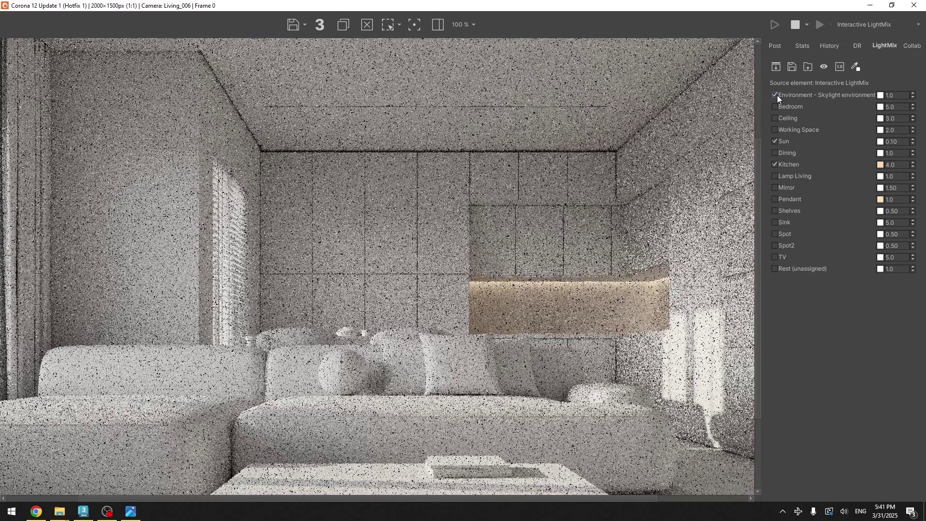
click(775, 141)
click(775, 141)
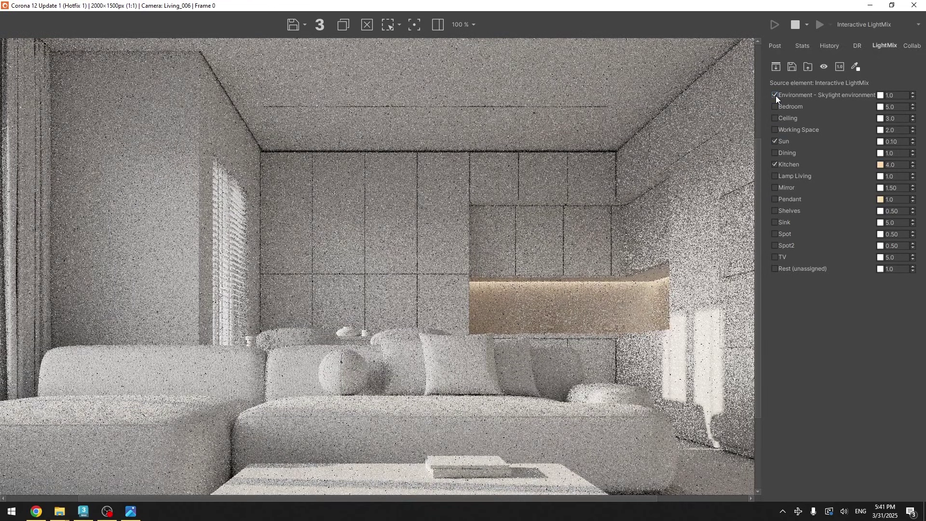
click(775, 95)
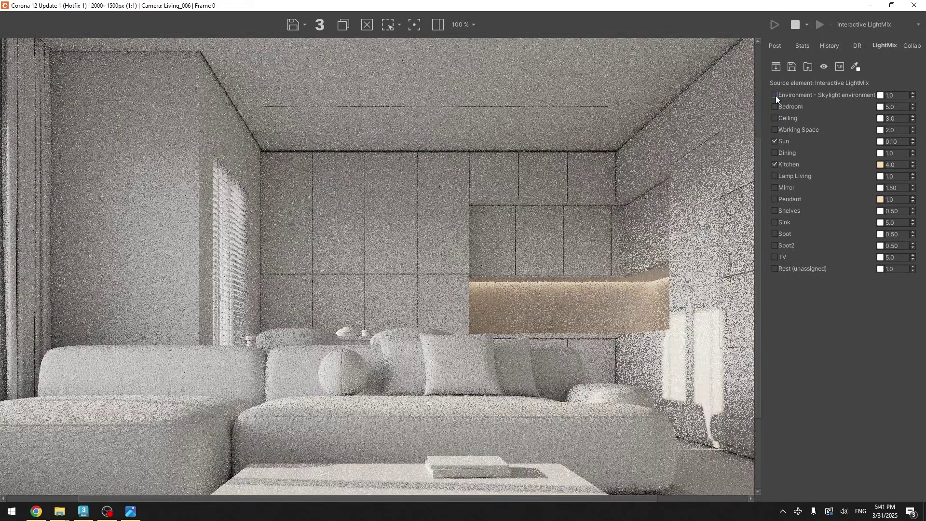
click(775, 96)
scroll(277, 212, down, 1)
scroll(309, 244, up, 1)
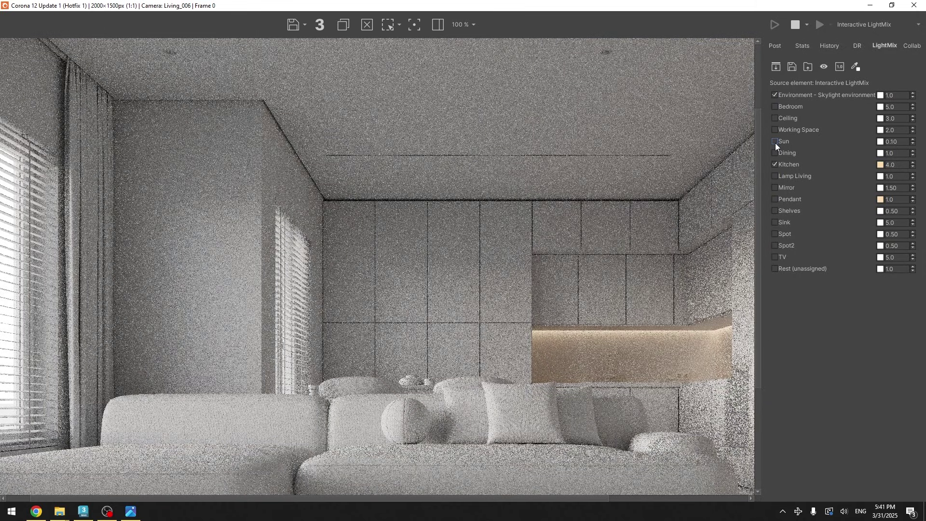
scroll(588, 359, down, 1)
scroll(587, 360, up, 1)
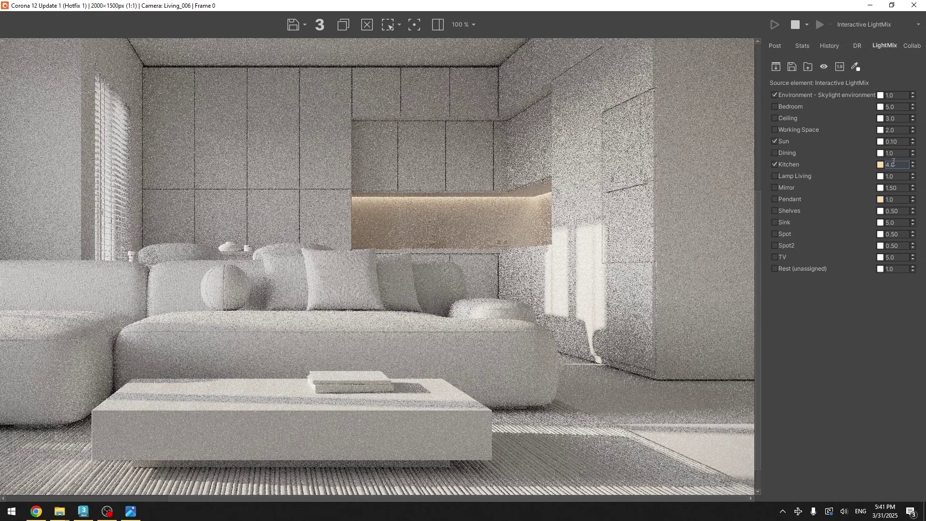
Try a Sun intensity of 1 in the LightMix and set it back to 0.1.
click(897, 141)
double_click(893, 142)
text(1)
key(Return)
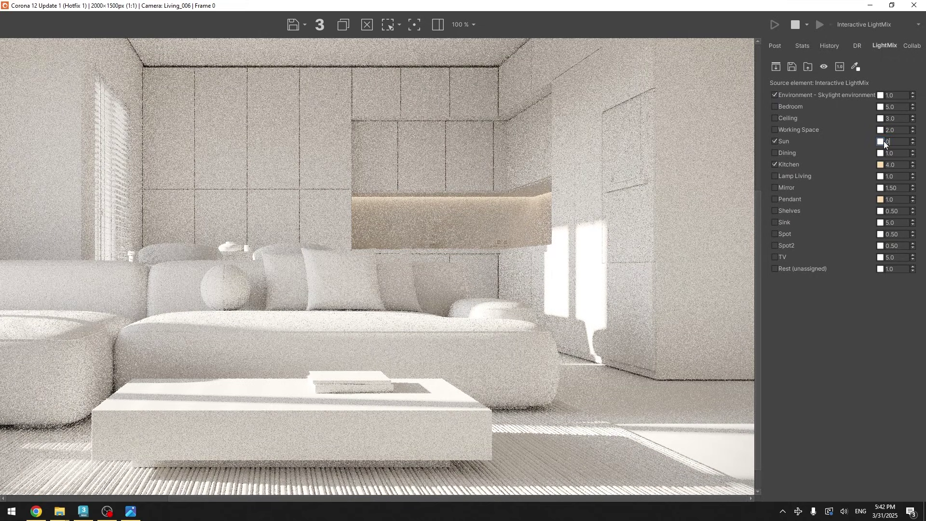
text(0.1)
key(Return)
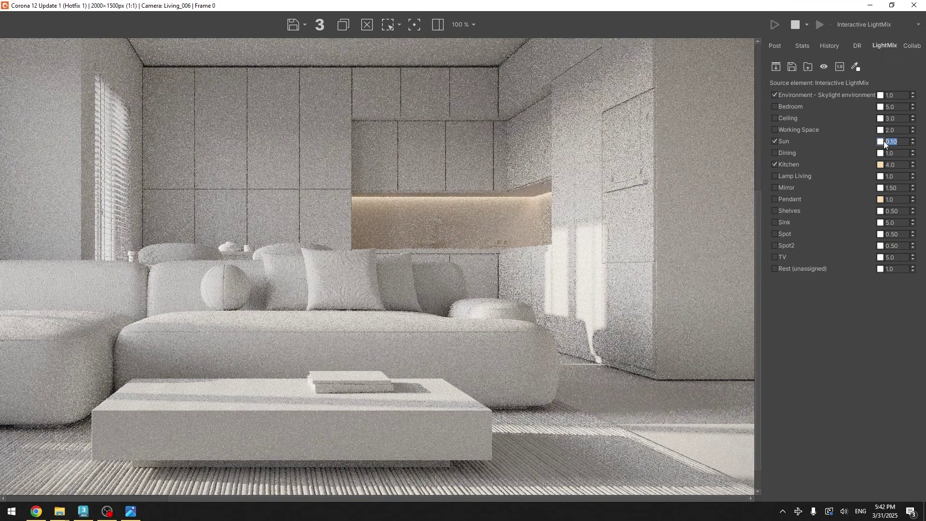
Toggle the Kitchen light off and on in the LightMix and check its colour setting without changing it.
click(776, 164)
click(777, 164)
click(879, 164)
click(571, 349)
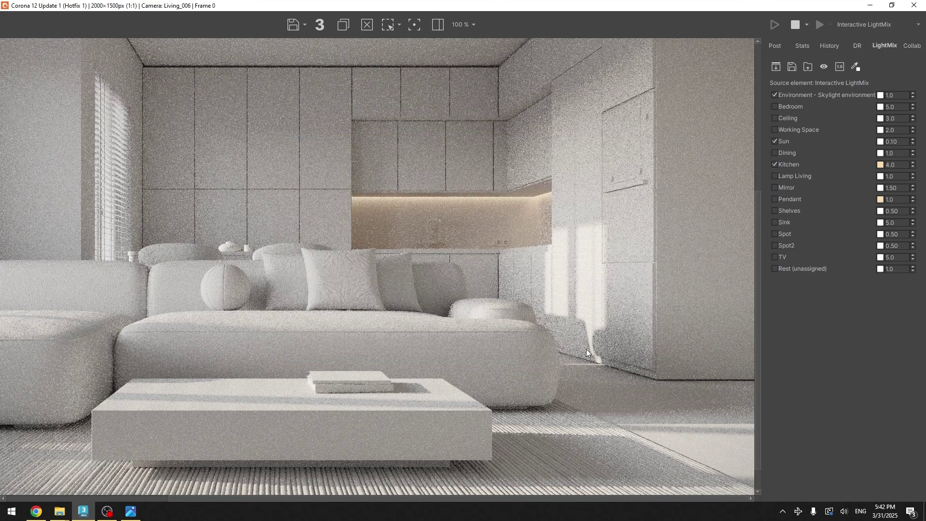
Try a Kitchen light intensity of 1, restore it to 4 and check the kitchen niche in the render.
click(896, 165)
double_click(896, 165)
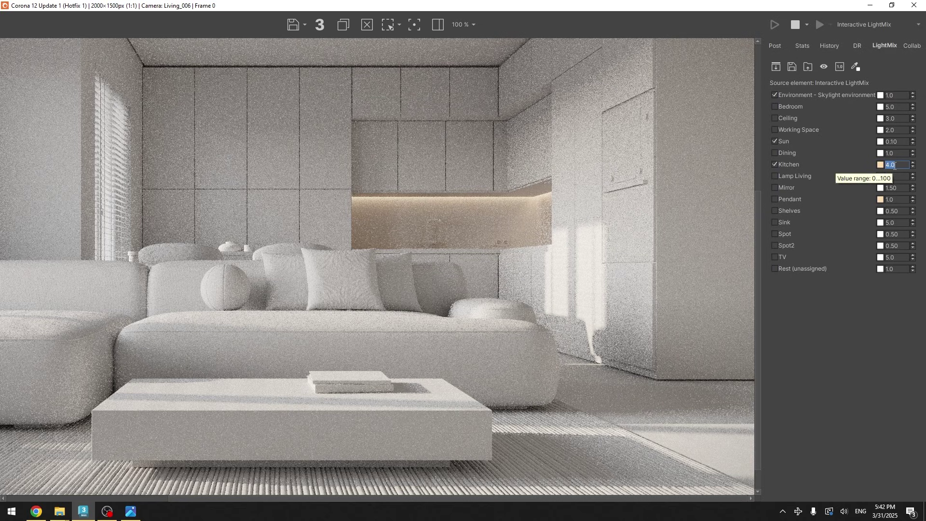
text(1)
key(Return)
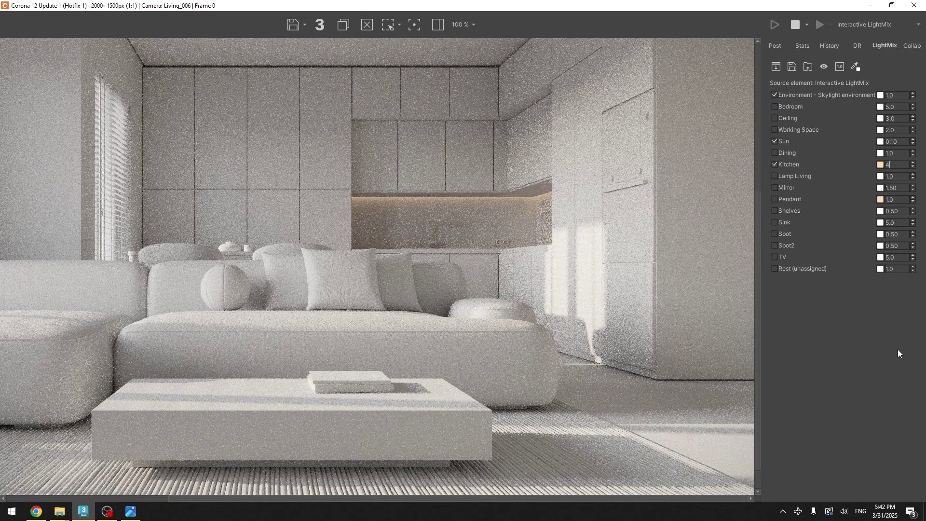
key(Return)
scroll(492, 189, down, 2)
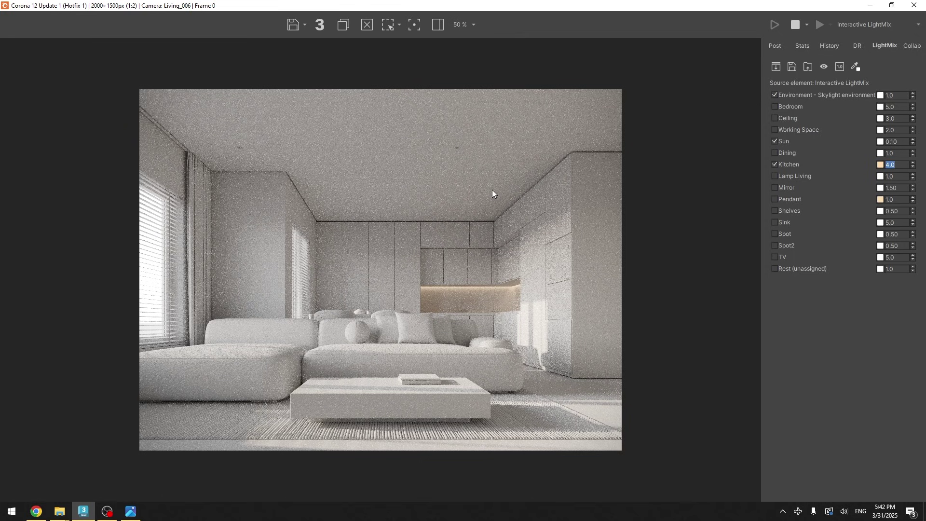
scroll(497, 216, up, 2)
drag(423, 324, 456, 226)
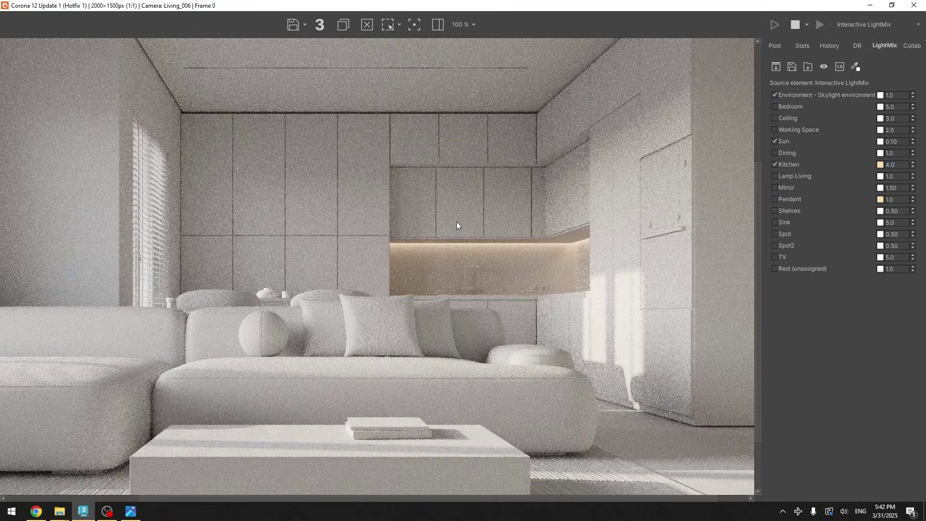
scroll(382, 283, down, 2)
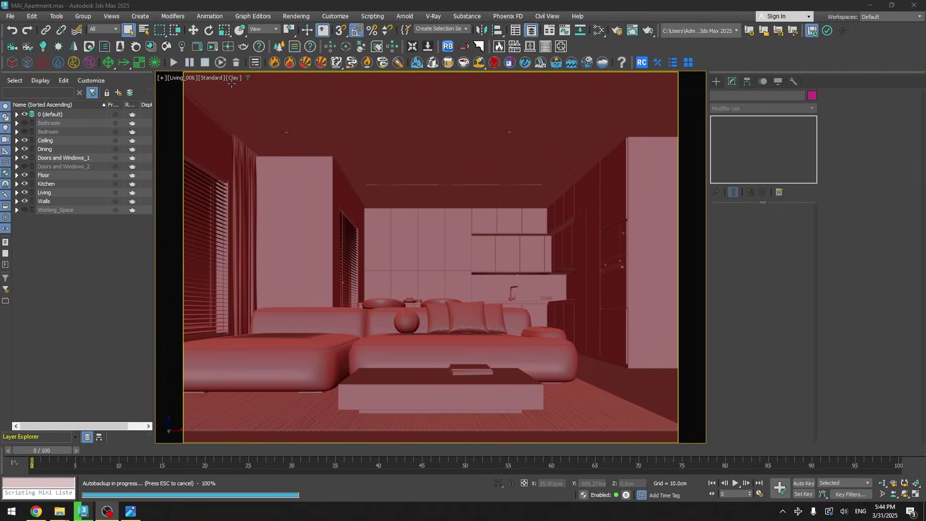
Switch the Living_006 camera viewport to Default Shading.
click(233, 78)
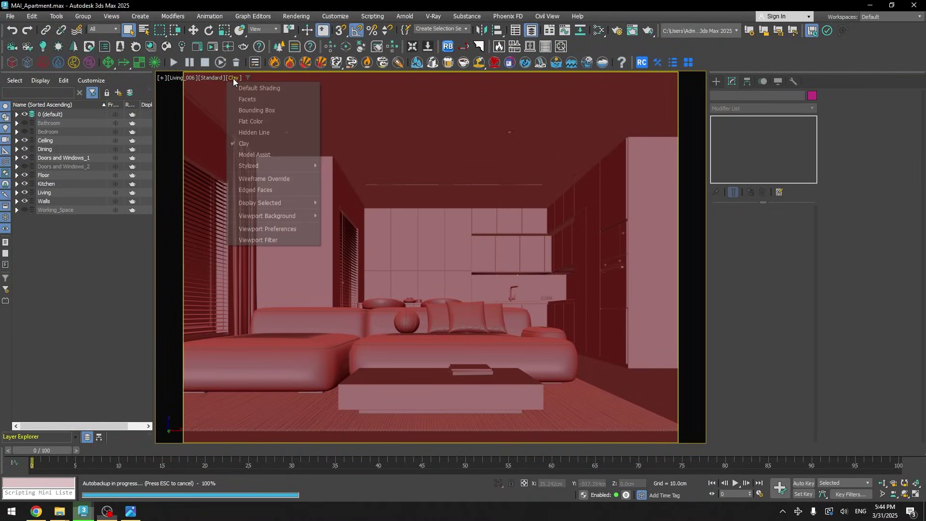
click(256, 87)
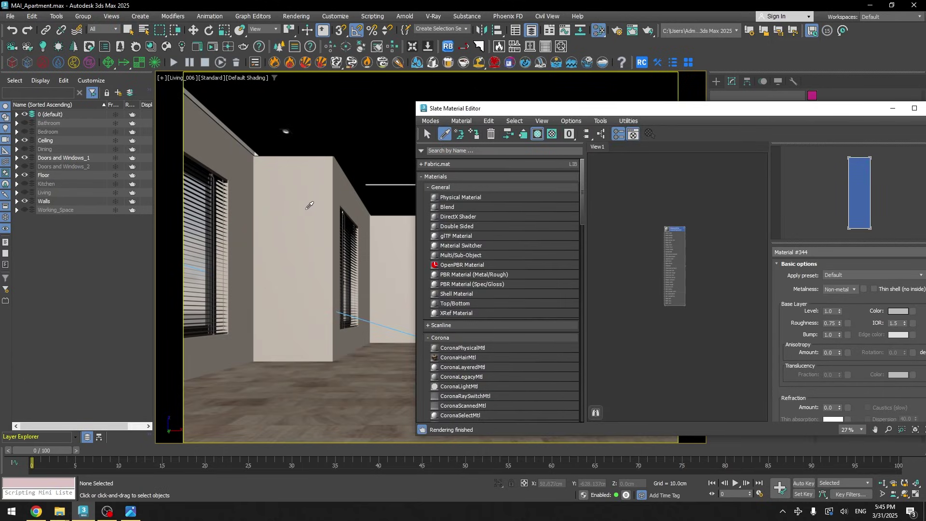
Pick the wall's material into the Slate Material Editor, separate its nodes and inspect its CoronaColor map and base settings.
click(320, 211)
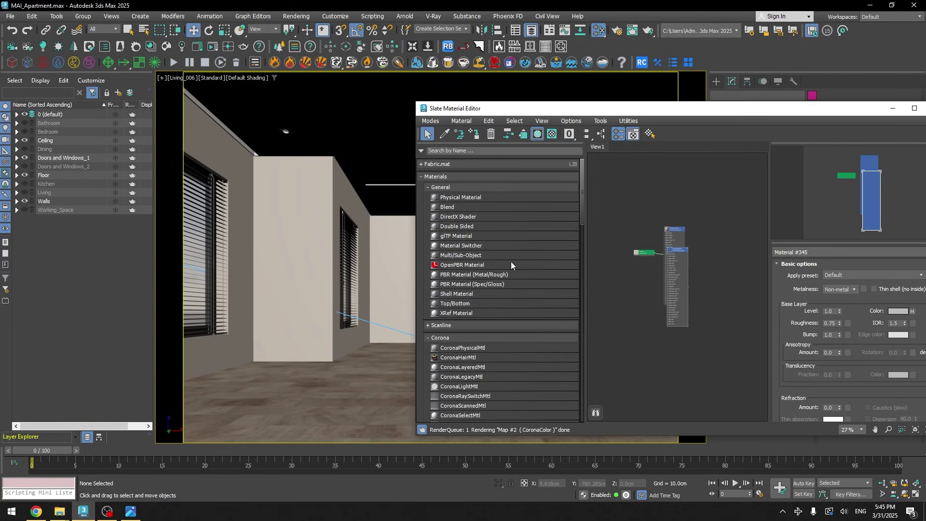
drag(678, 271, 669, 341)
drag(643, 255, 633, 334)
scroll(670, 338, up, 4)
middle_drag(658, 342, 690, 263)
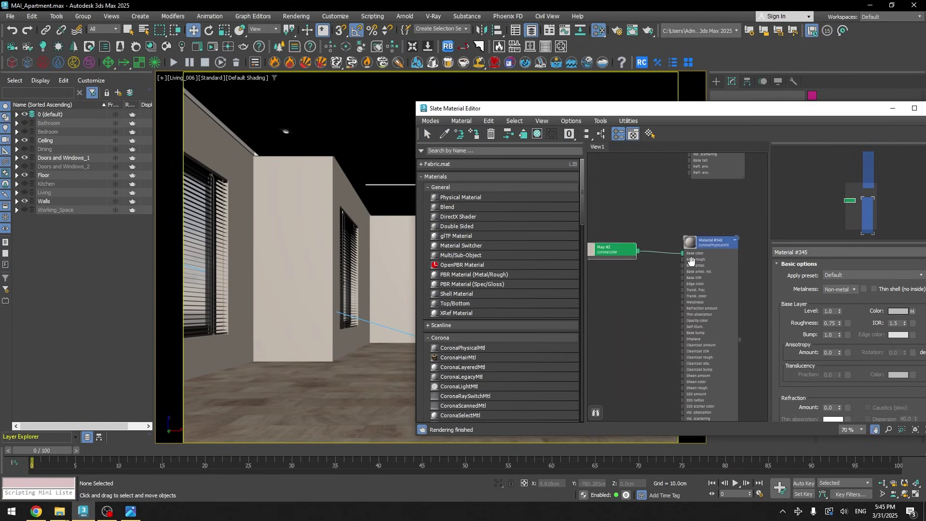
scroll(606, 254, up, 2)
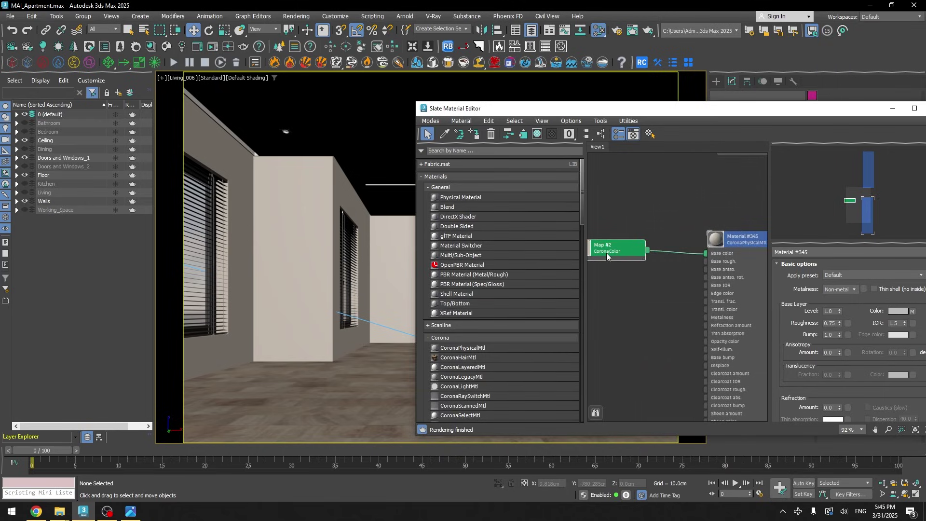
double_click(606, 253)
double_click(738, 268)
middle_drag(738, 265, 702, 263)
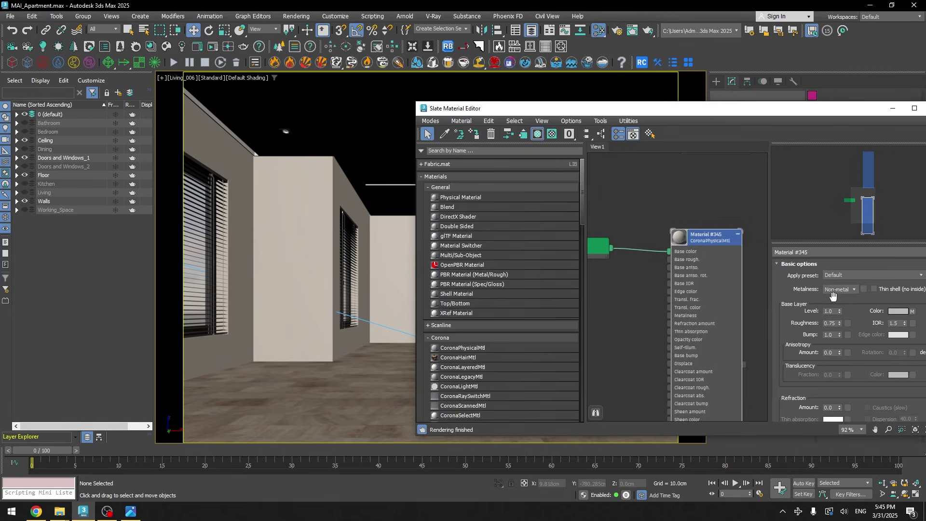
Pick the floor's material into the Slate Material Editor and arrange its node tree clear of the wall material.
drag(818, 115, 775, 100)
mouse_move(901, 268)
mouse_down()
mouse_move(901, 284)
mouse_move(901, 268)
mouse_up()
scroll(632, 241, down, 5)
middle_drag(632, 241, 631, 152)
click(401, 118)
click(333, 393)
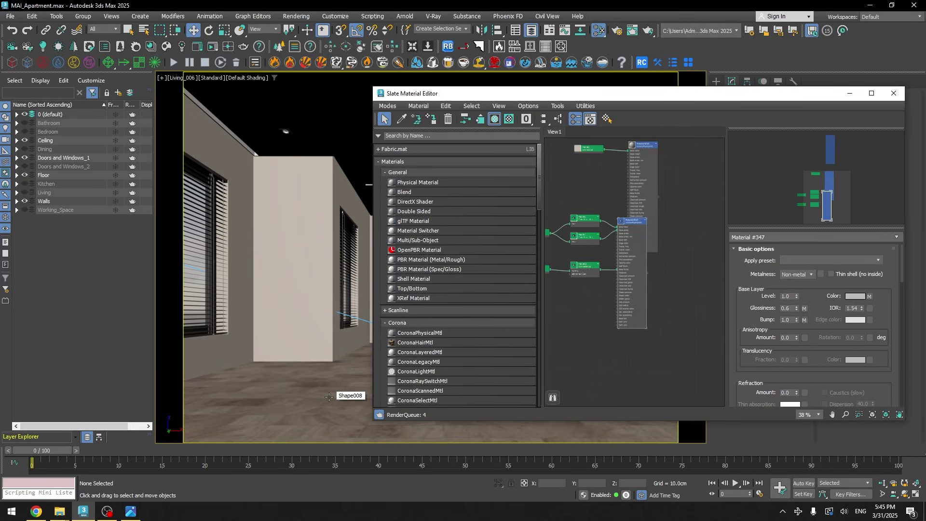
middle_drag(644, 258, 674, 281)
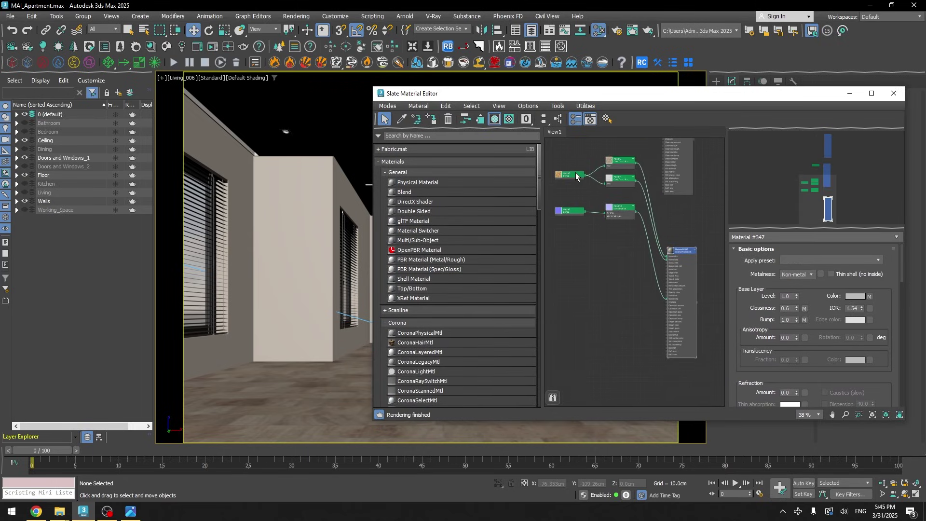
drag(566, 149, 621, 287)
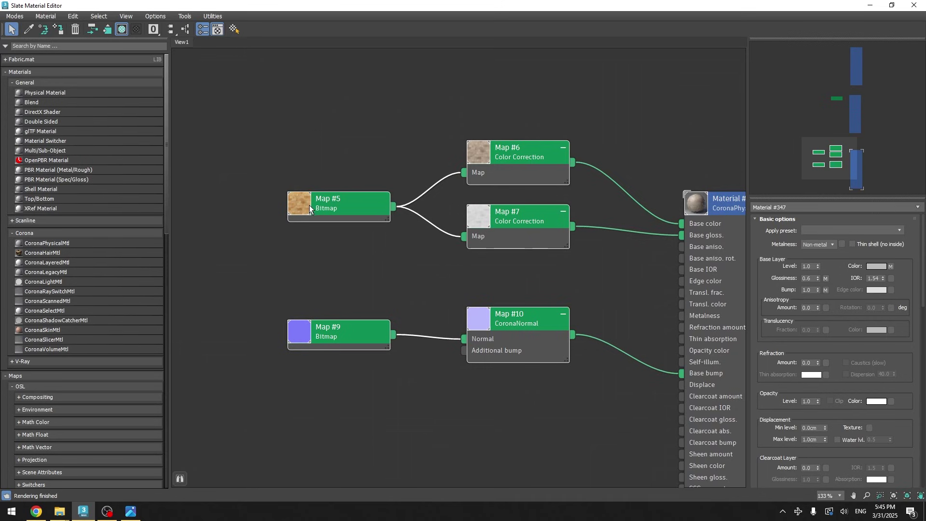
Open the parquet diffuse bitmap's parameters and enlarge its node preview in the floor material.
double_click(306, 201)
drag(357, 262, 359, 153)
click(386, 236)
middle_drag(541, 181, 522, 175)
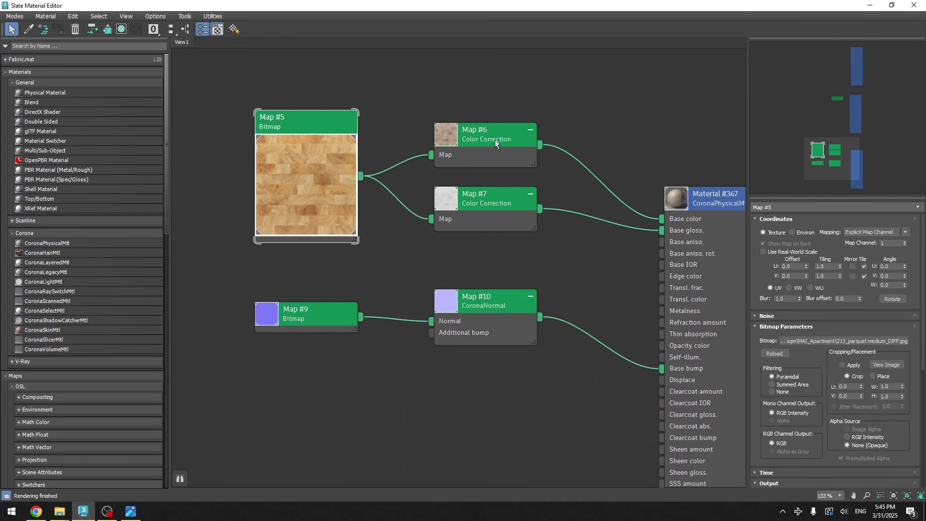
Enlarge the preview of the base colour's Color Correction map and space the two Color Correction nodes apart.
double_click(447, 135)
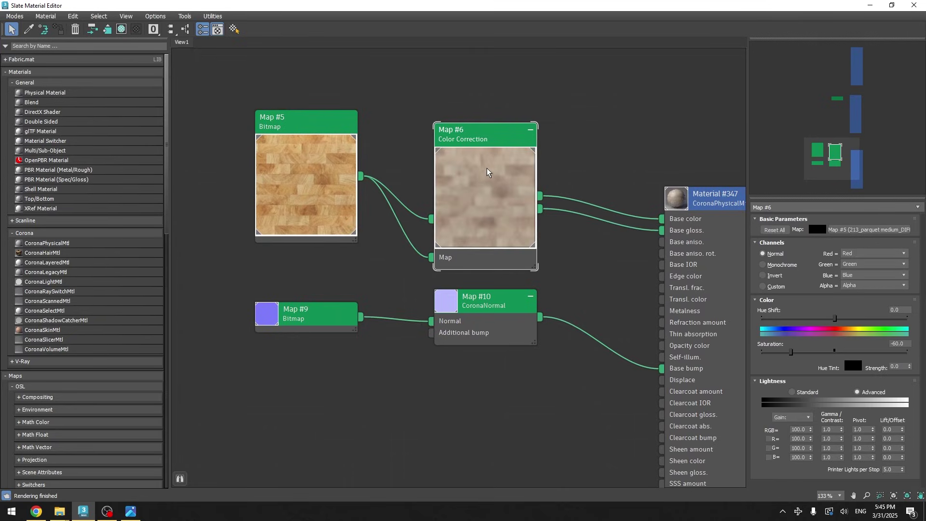
drag(487, 174, 477, 135)
drag(503, 163, 493, 128)
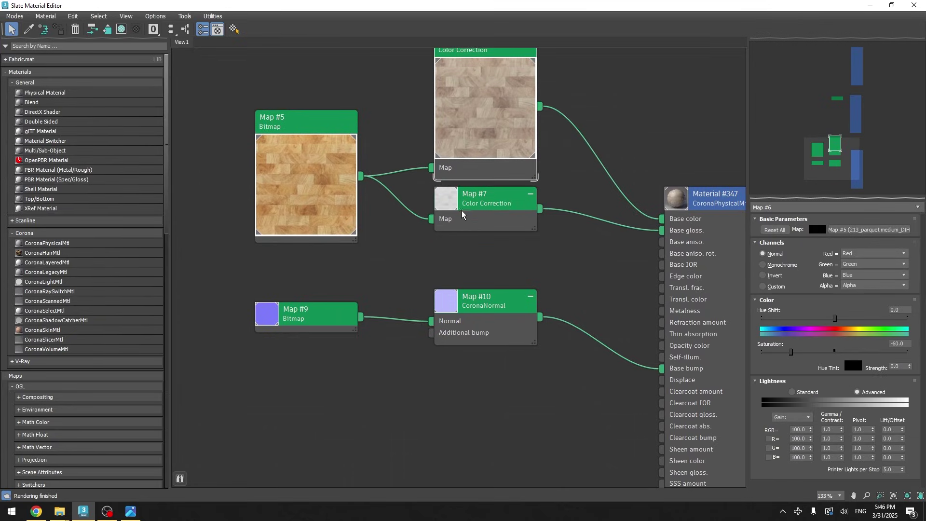
drag(464, 214, 465, 228)
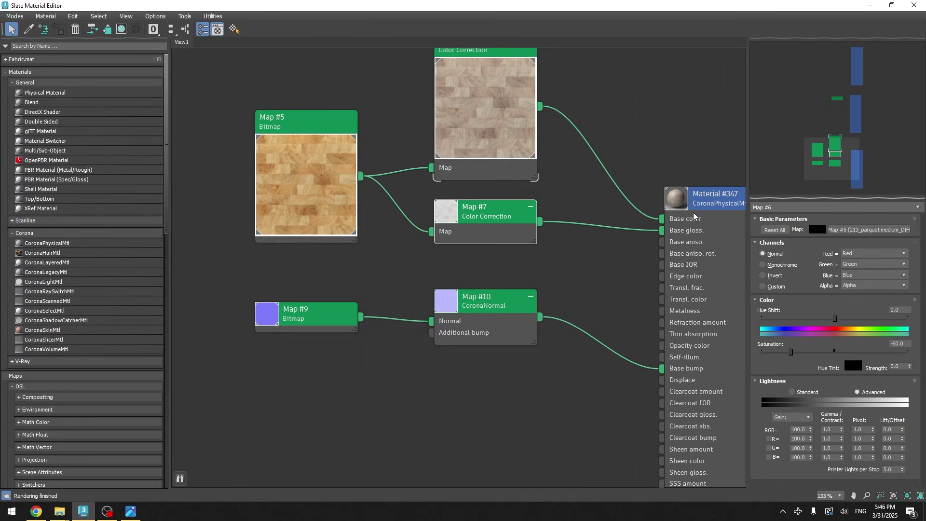
Enlarge the parquet normal bitmap's preview and turn off Add gamma to input in the connected CoronaNormal map.
double_click(355, 322)
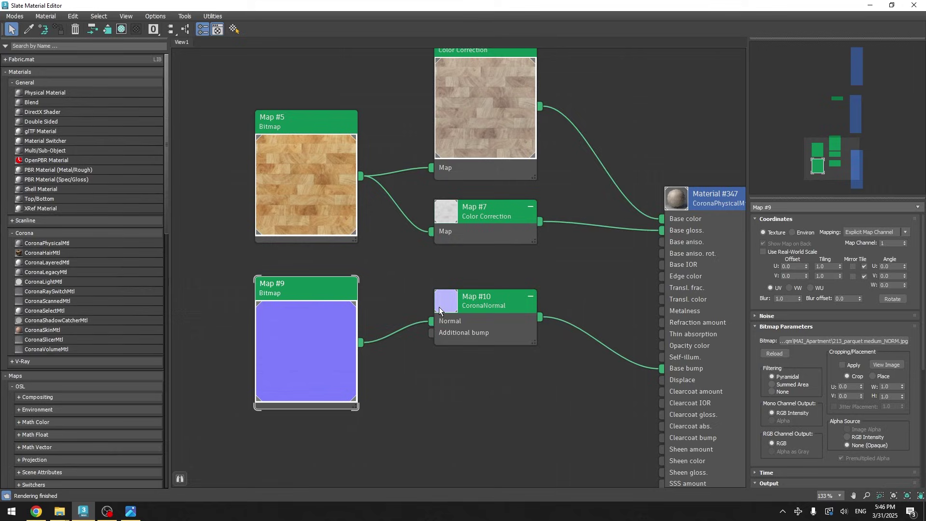
click(480, 309)
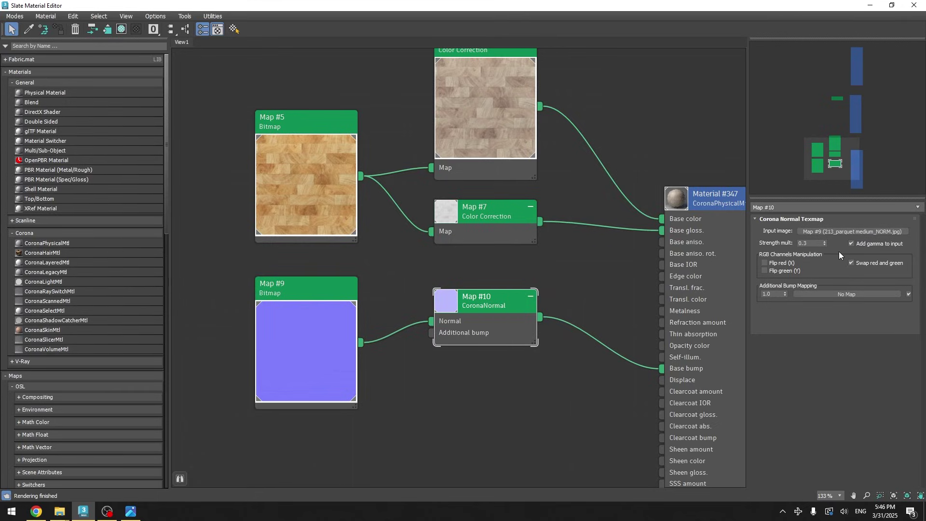
click(851, 243)
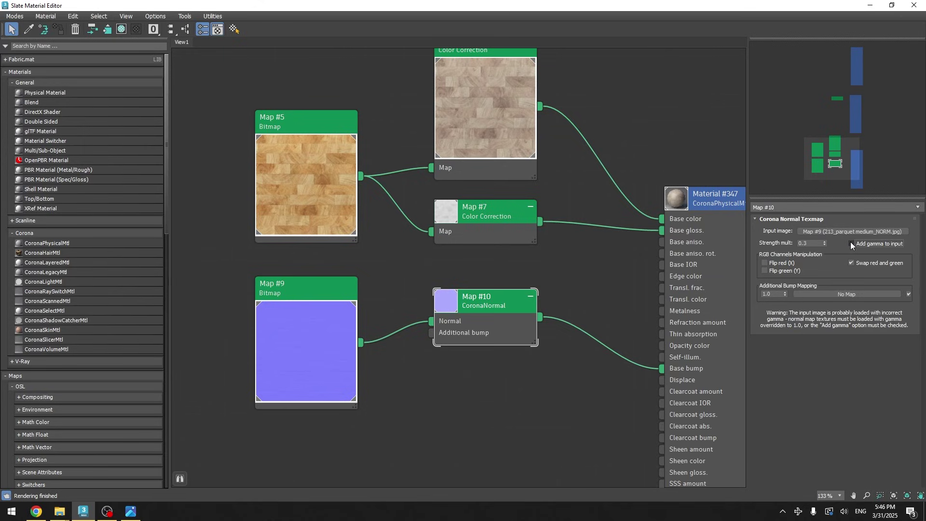
Enlarge the floor material's preview sphere and examine how the wood surface looks.
click(664, 200)
double_click(673, 201)
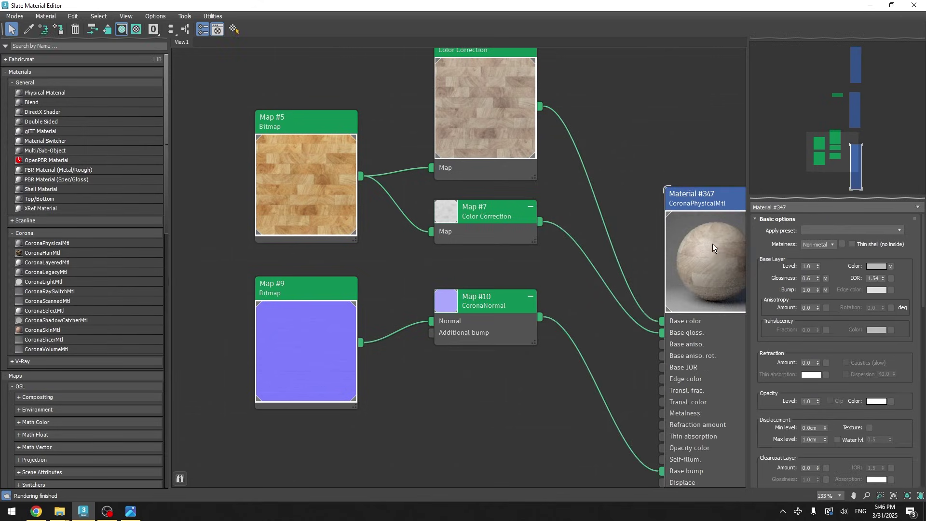
middle_drag(695, 245, 605, 183)
Turn Add gamma to input back on in the CoronaNormal map and select its strength multiplier value.
click(396, 247)
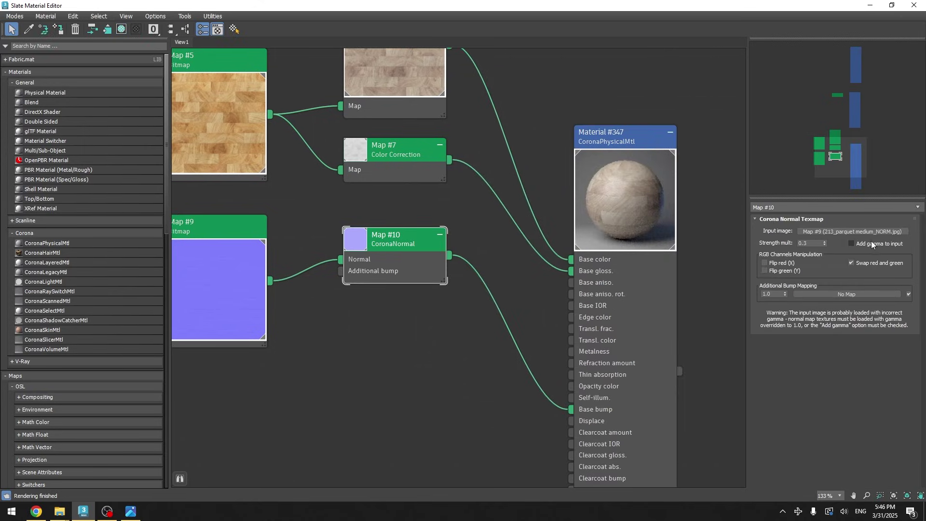
click(853, 243)
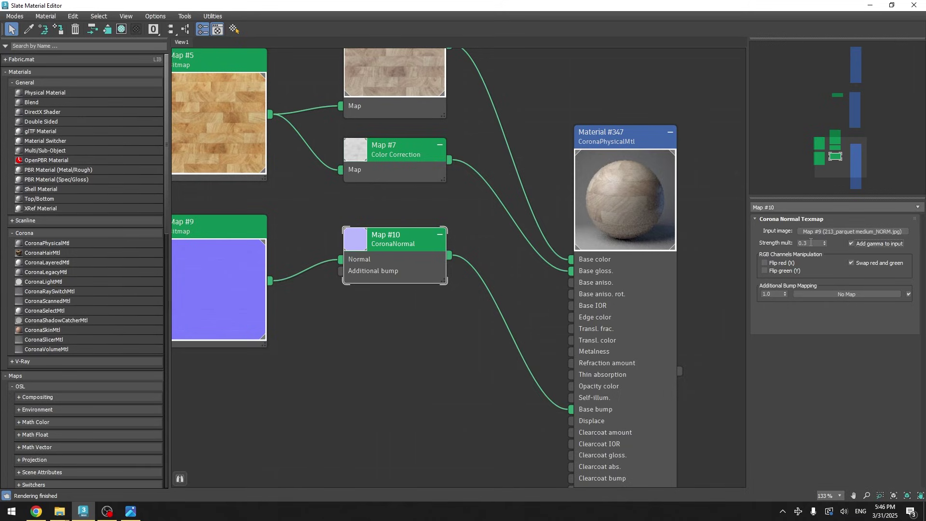
drag(811, 243, 790, 247)
scroll(635, 282, down, 4)
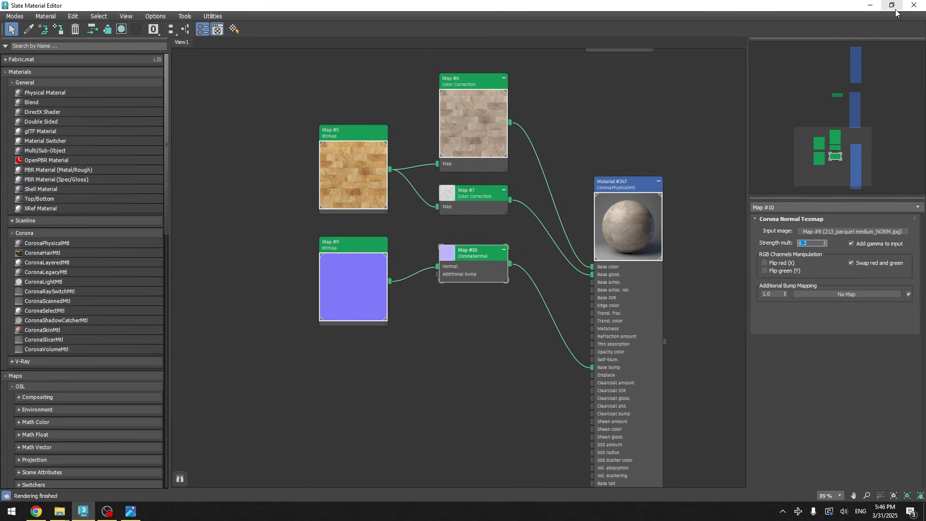
Unhide the Kitchen layer and sample the wood cabinet front's material into the Slate Material Editor.
click(914, 5)
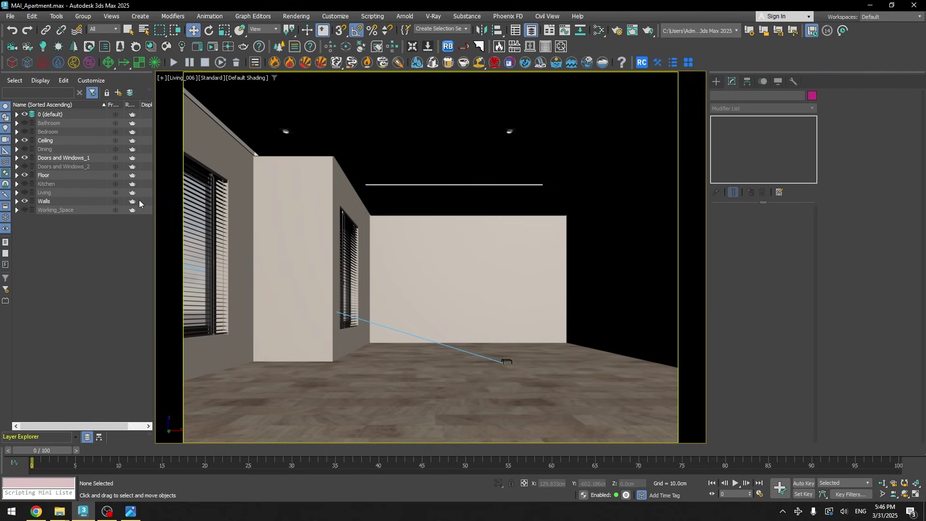
click(24, 184)
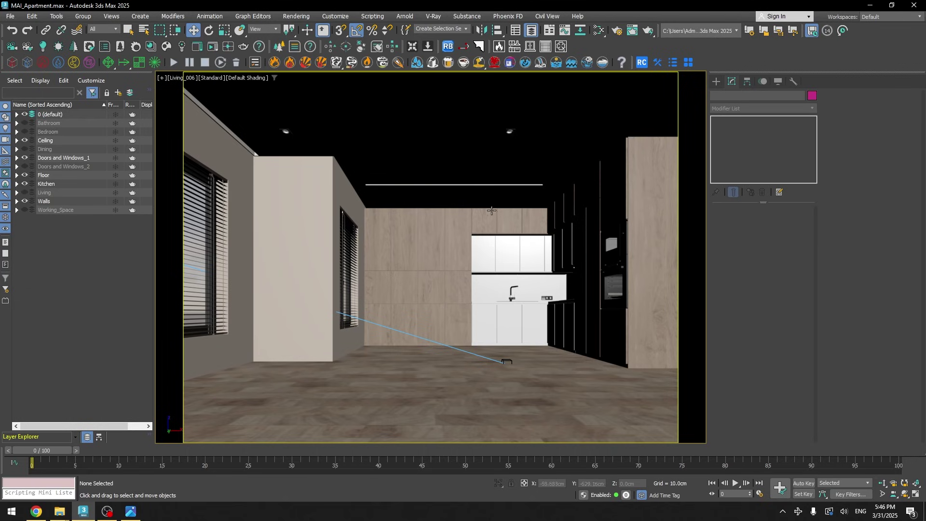
key(m)
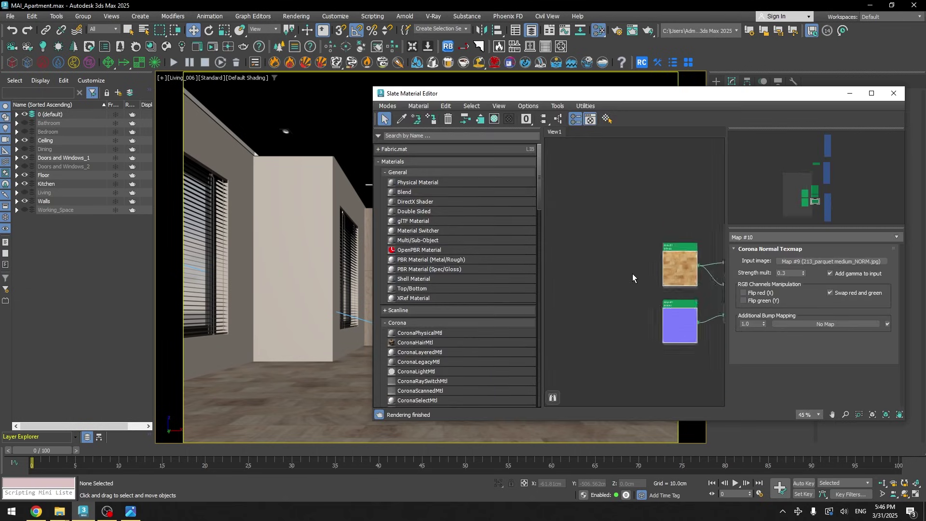
drag(646, 95, 726, 85)
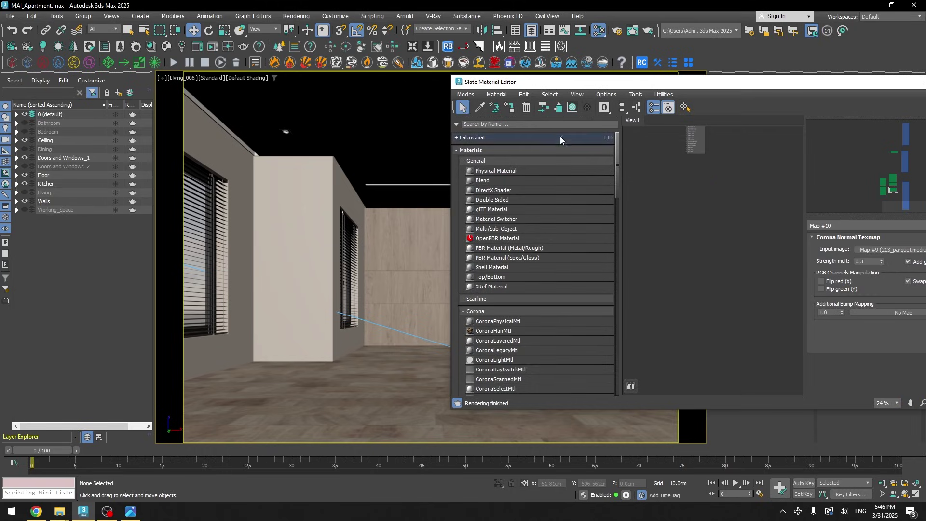
click(480, 107)
click(408, 242)
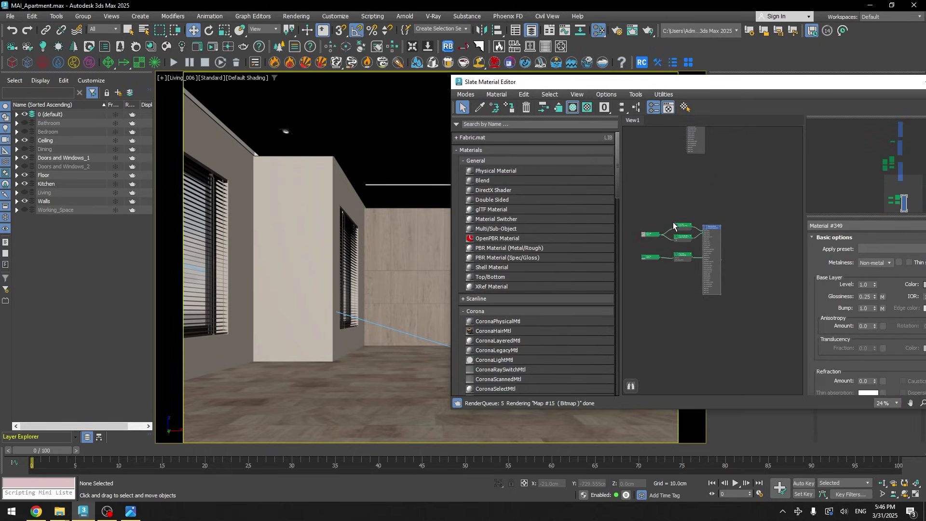
Enlarge the previews of the birch wood bitmap and the base colour's Color Correction map, and space the two Color Correction nodes apart.
scroll(657, 224, up, 3)
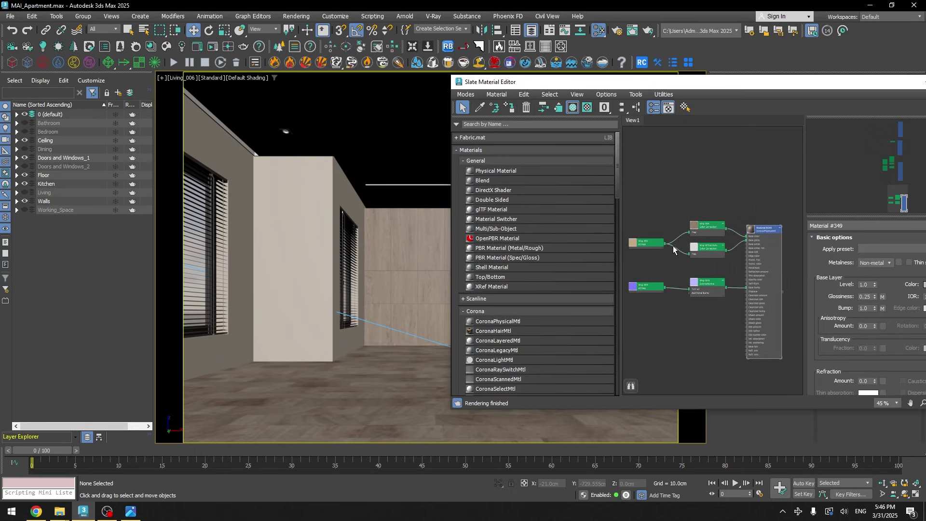
drag(837, 84, 696, 91)
click(807, 91)
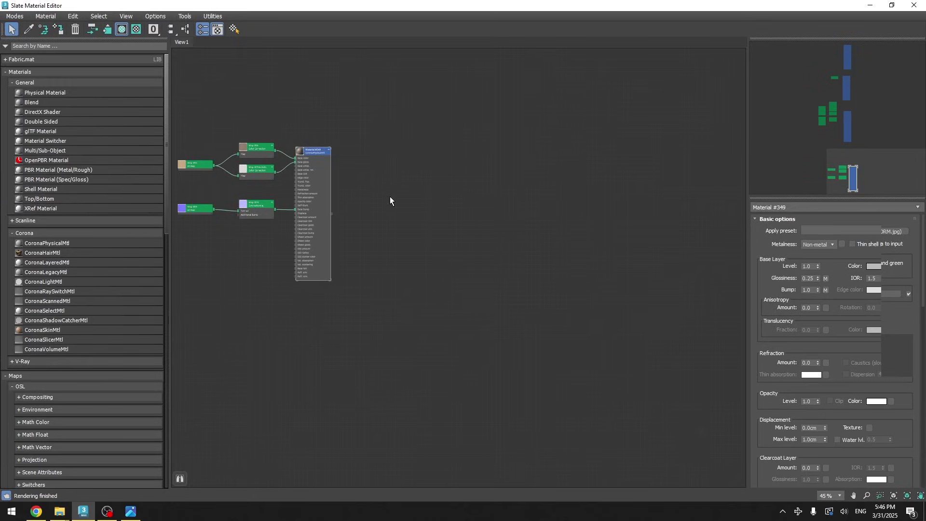
middle_drag(287, 188, 511, 251)
scroll(448, 234, up, 5)
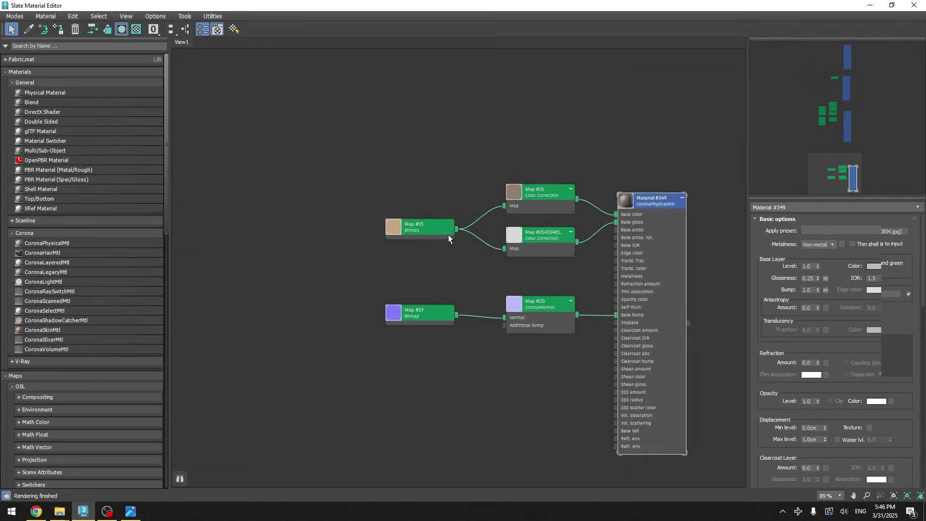
double_click(395, 228)
drag(415, 267, 412, 223)
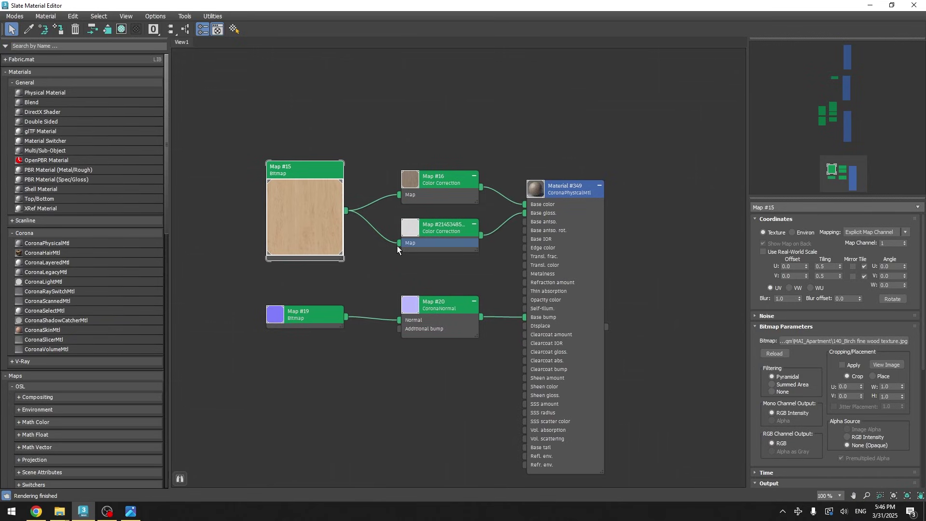
double_click(408, 182)
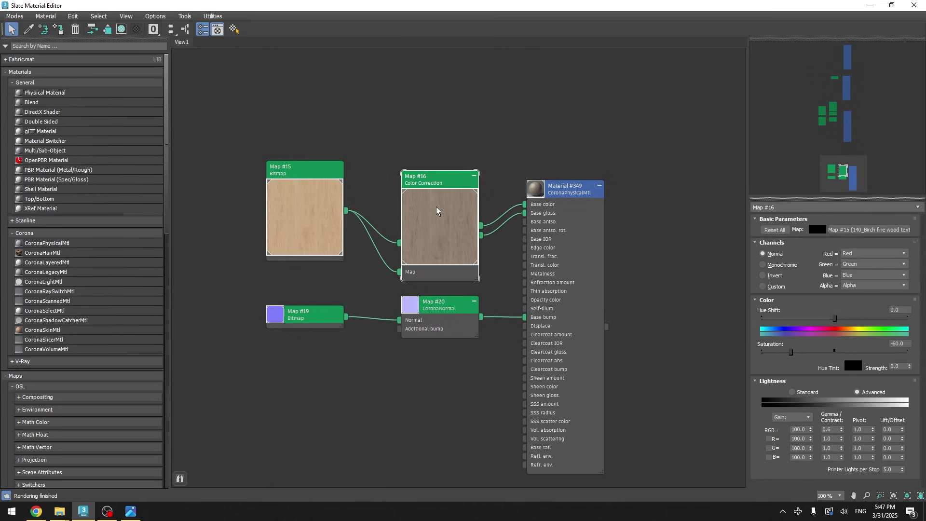
drag(434, 208, 435, 141)
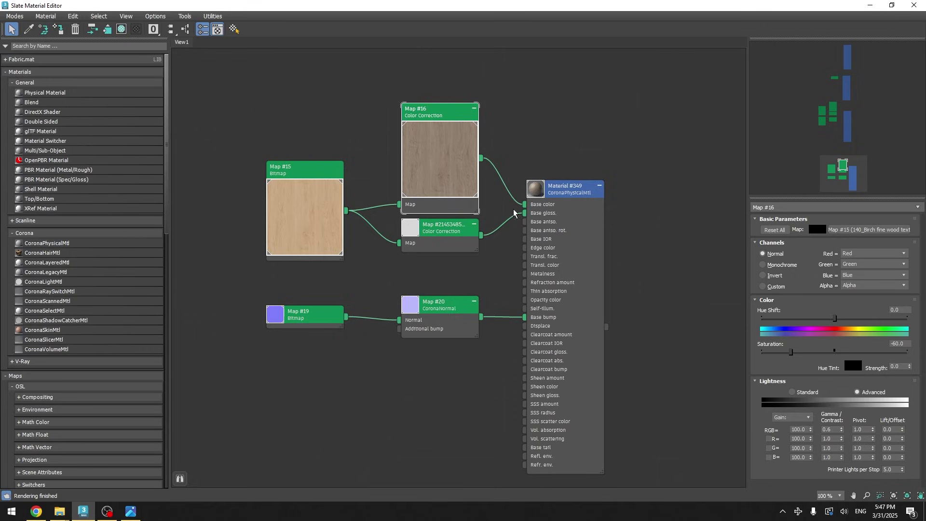
Review the settings of the birch normal bitmap, its CoronaNormal map and the wood material, plus the plain white CoronaPhysicalMtl.
click(284, 307)
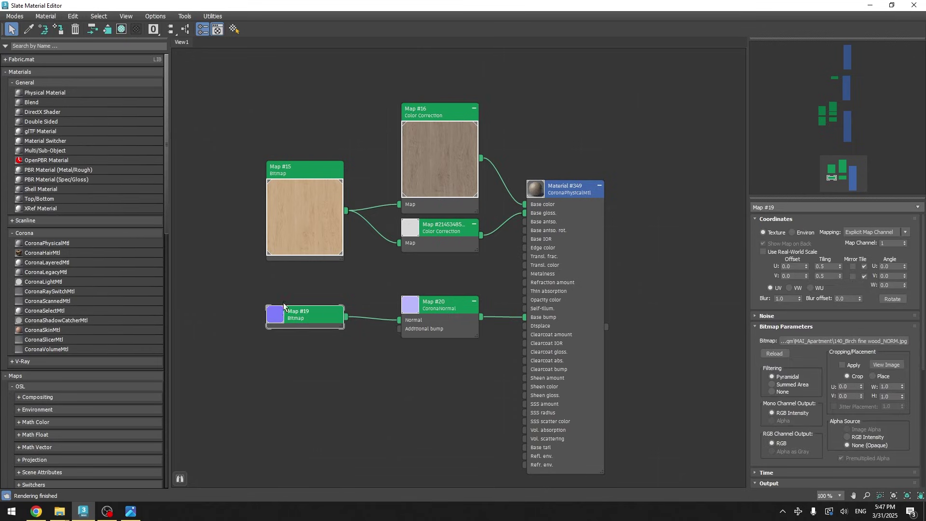
click(436, 309)
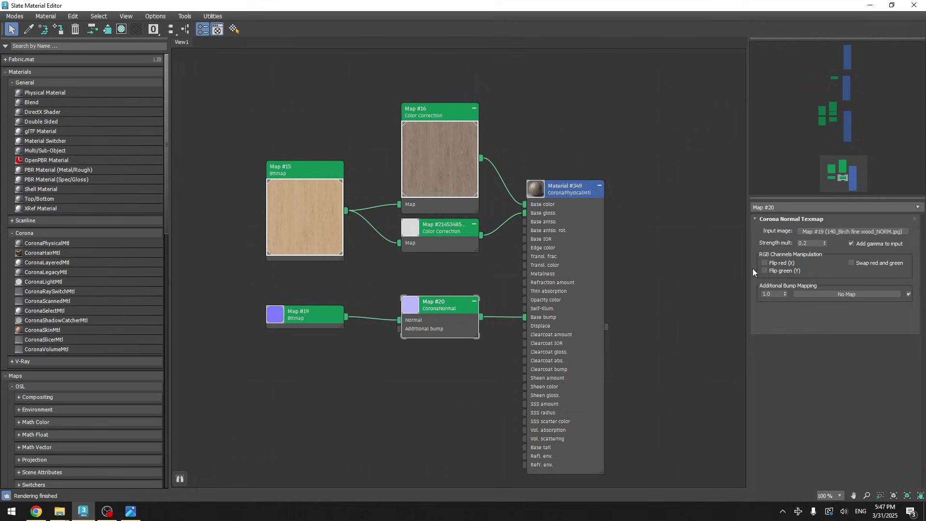
double_click(812, 244)
click(593, 258)
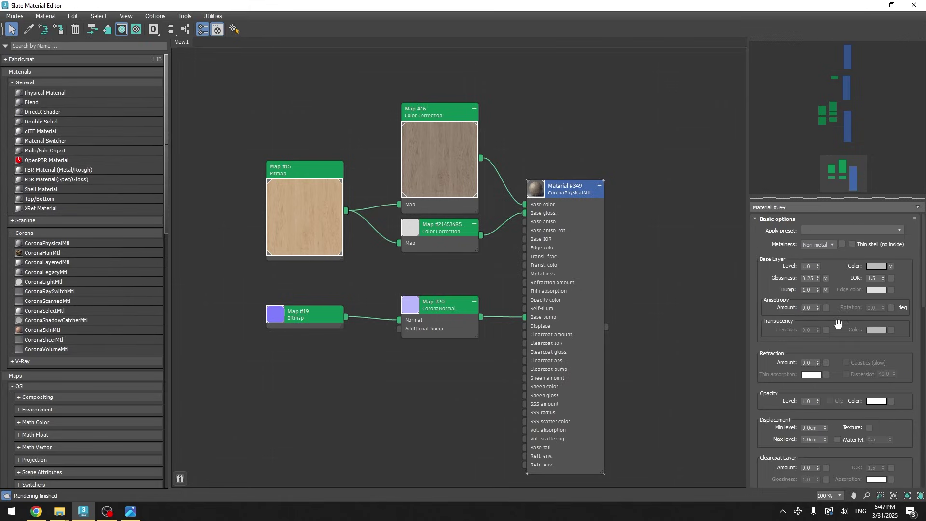
scroll(836, 294, down, 2)
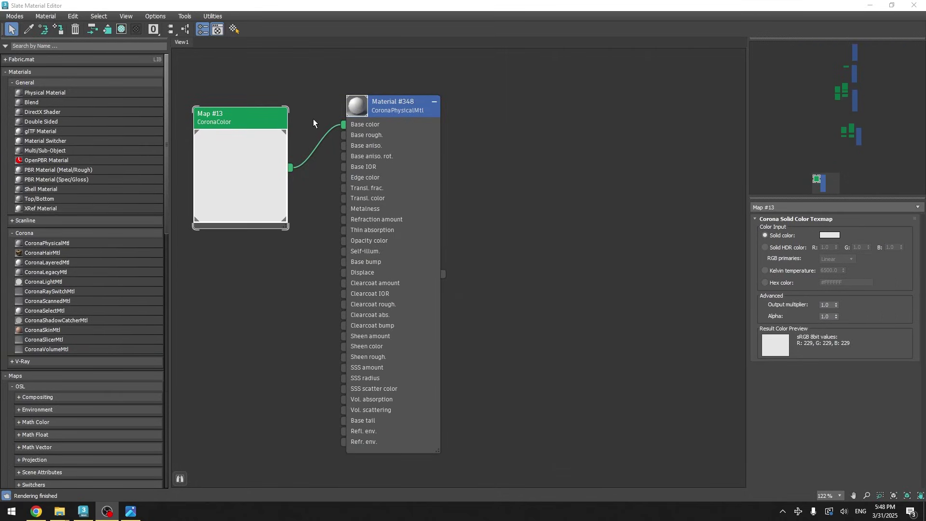
click(386, 158)
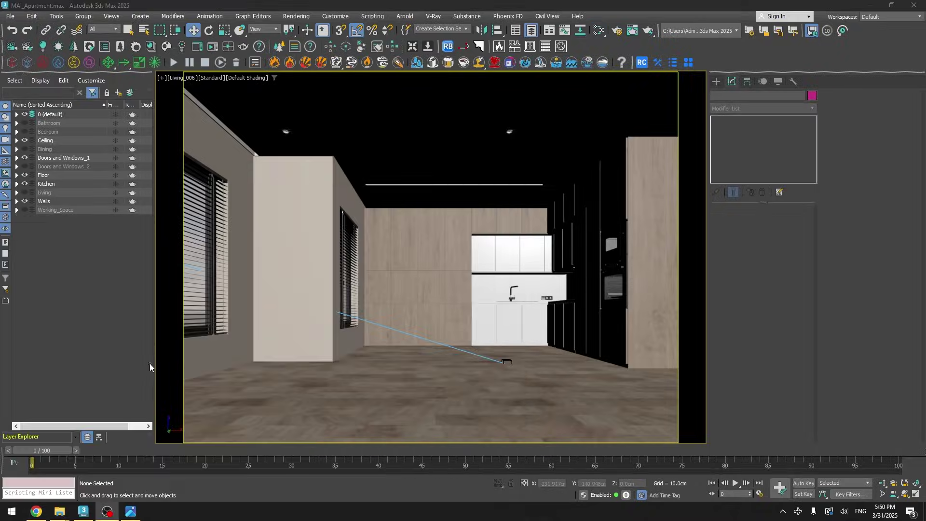
Unhide the Dining layer and frame the Oleandro chair at the dining table in a close perspective view.
click(24, 150)
click(454, 304)
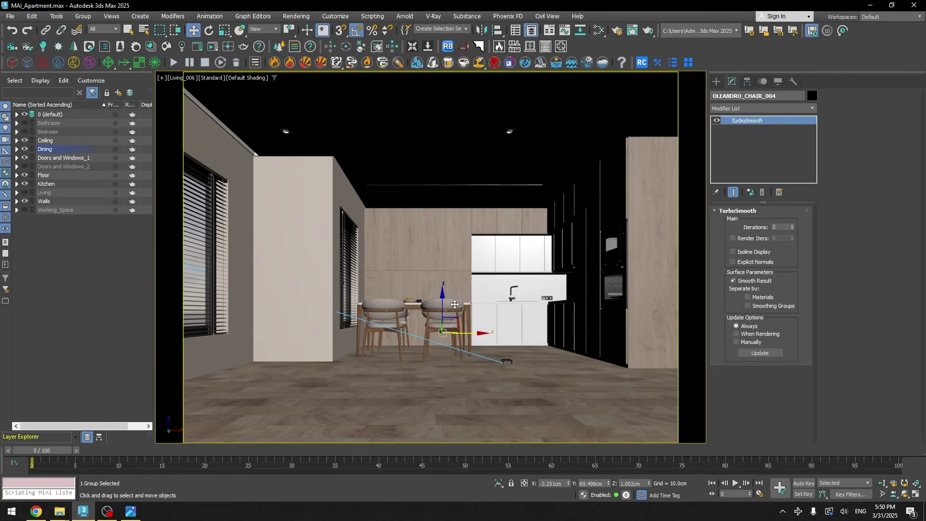
key(z)
alt+middle_drag(431, 276, 505, 403)
scroll(422, 294, up, 4)
key(q)
middle_drag(449, 298, 497, 272)
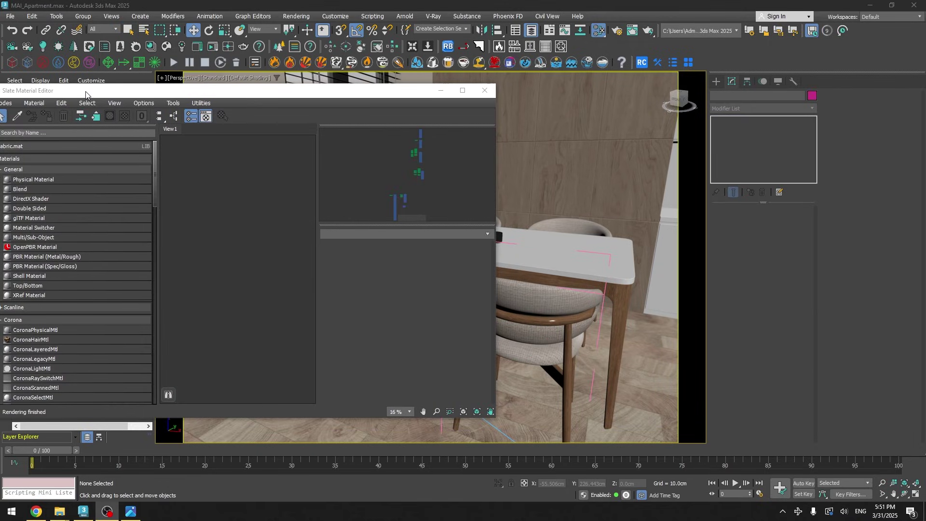
Sample the dining chair's fabric material into the Slate Material Editor.
drag(89, 91, 172, 85)
click(101, 111)
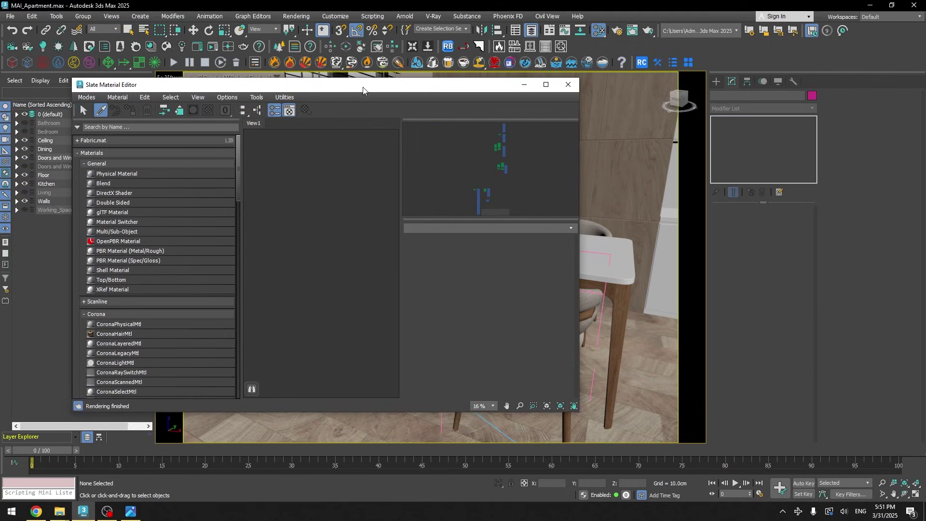
drag(365, 85, 286, 84)
click(537, 292)
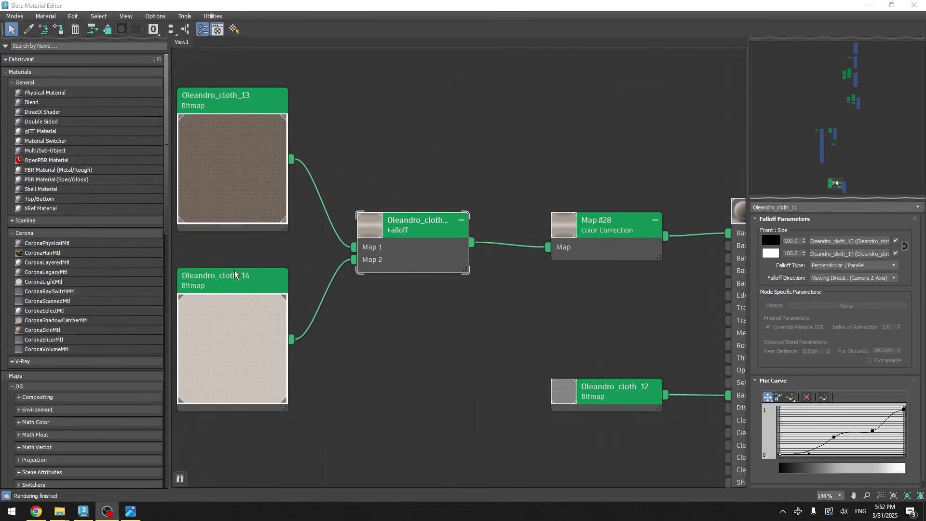
Review the chair cloth's Falloff settings, then enlarge the connected Color Correction map's preview and move that node clear of the bump bitmap.
middle_drag(247, 302, 264, 298)
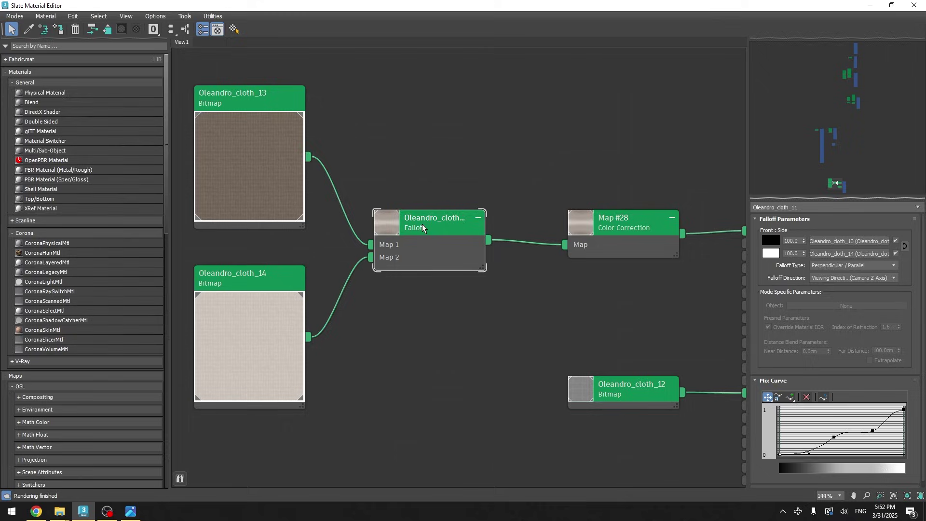
scroll(886, 371, down, 1)
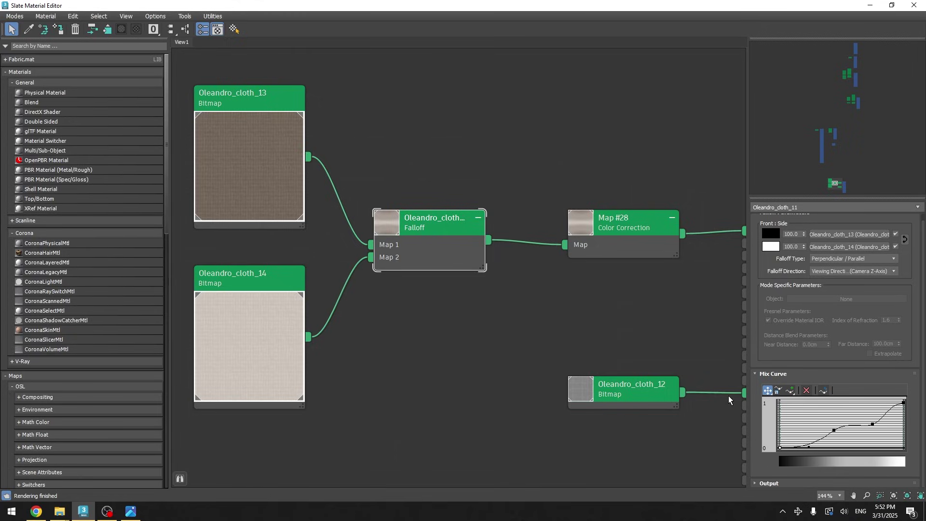
middle_drag(607, 288, 400, 331)
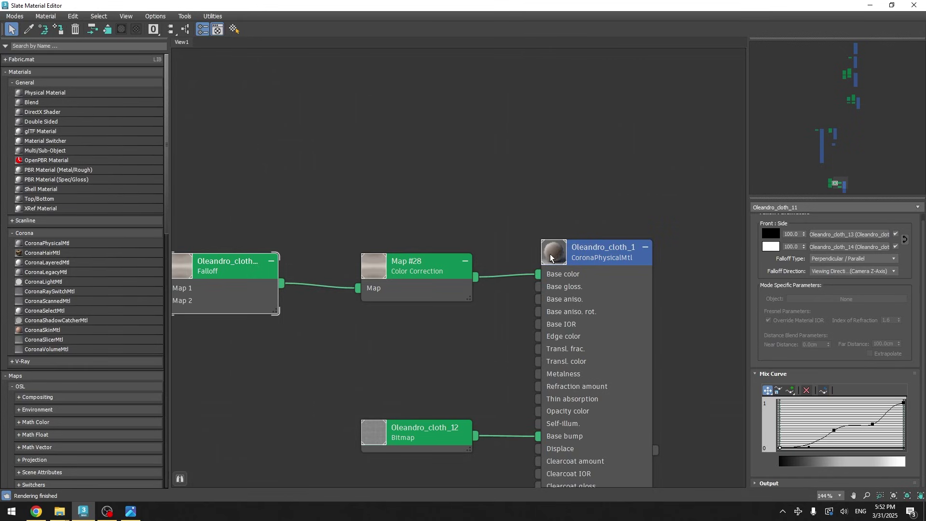
double_click(384, 272)
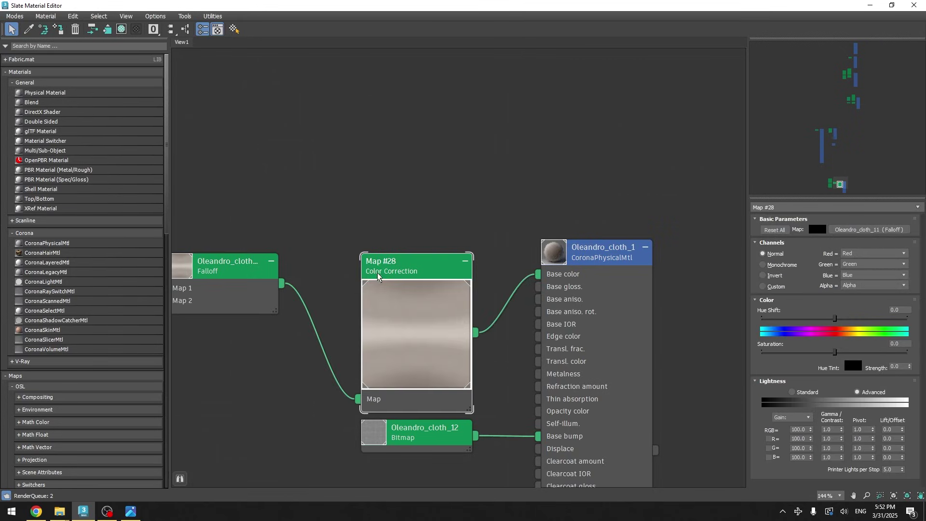
drag(417, 346, 403, 290)
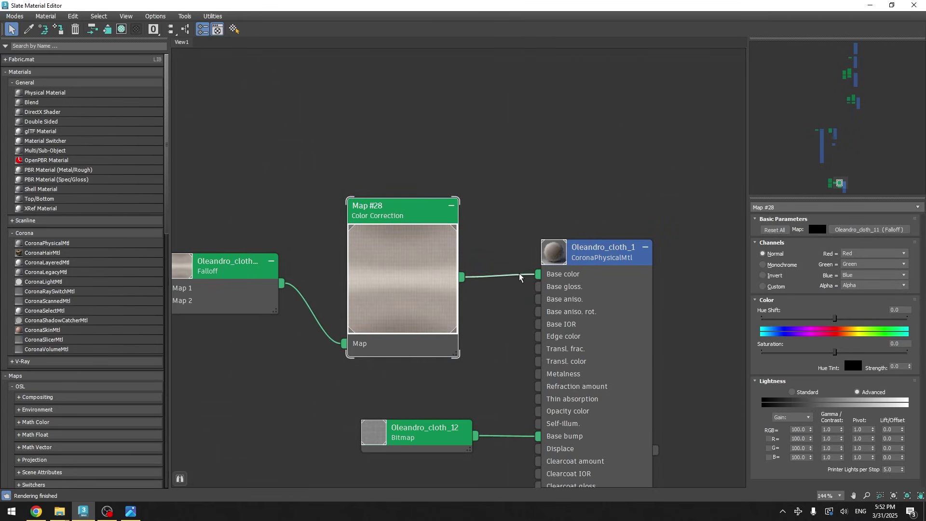
Show the Oleandro_cloth_1 material's parameters and enlarge the preview of the Oleandro_cloth_12 bitmap feeding its base bump.
double_click(588, 274)
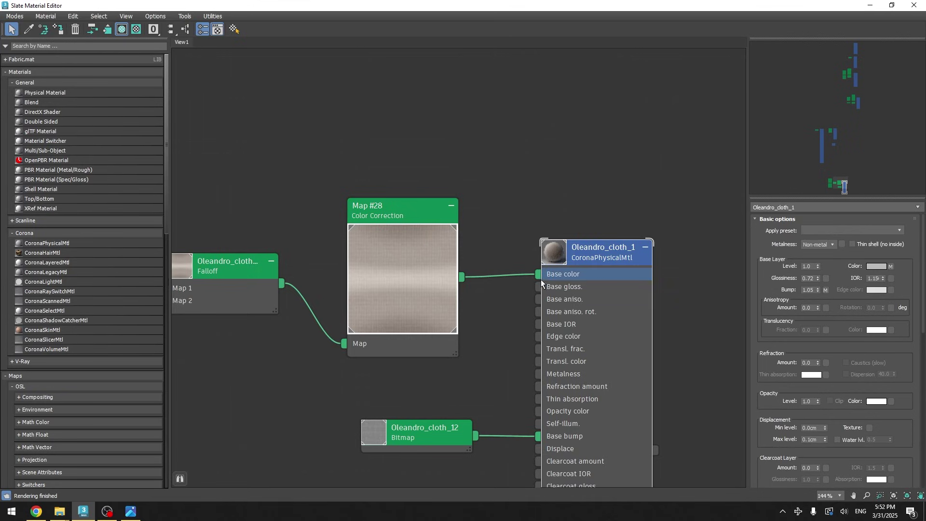
middle_drag(511, 388, 526, 305)
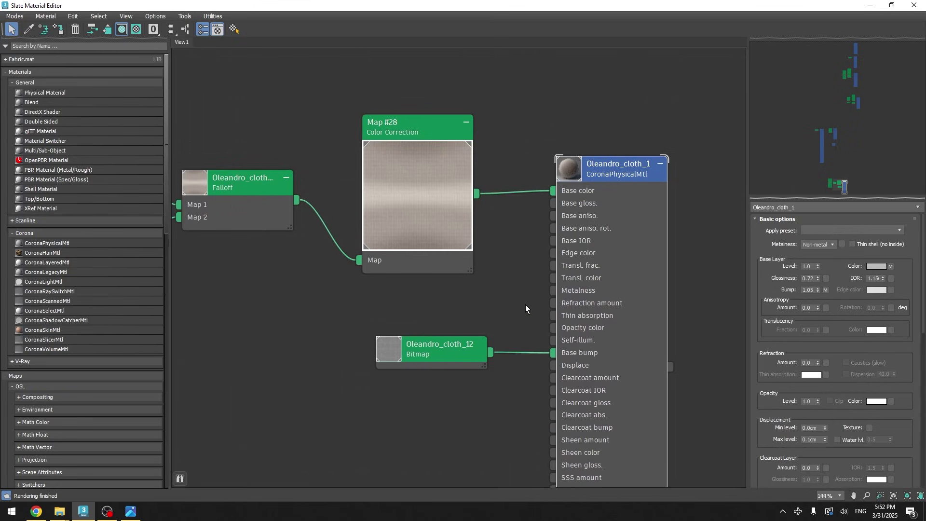
double_click(393, 355)
middle_drag(439, 395, 436, 308)
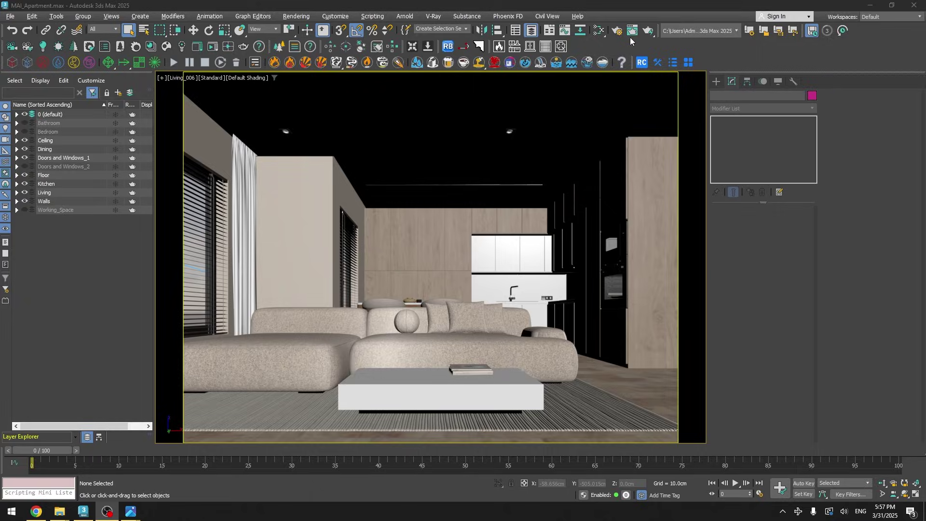
click(647, 32)
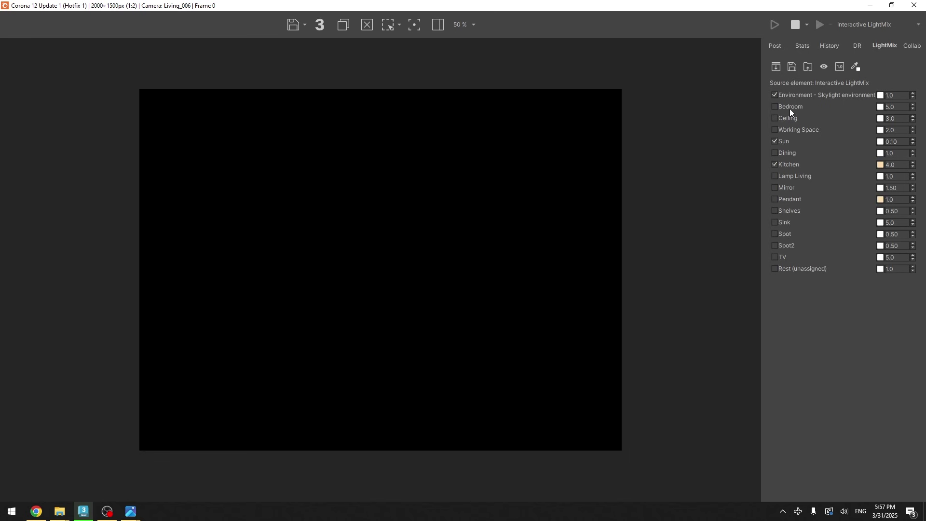
click(776, 47)
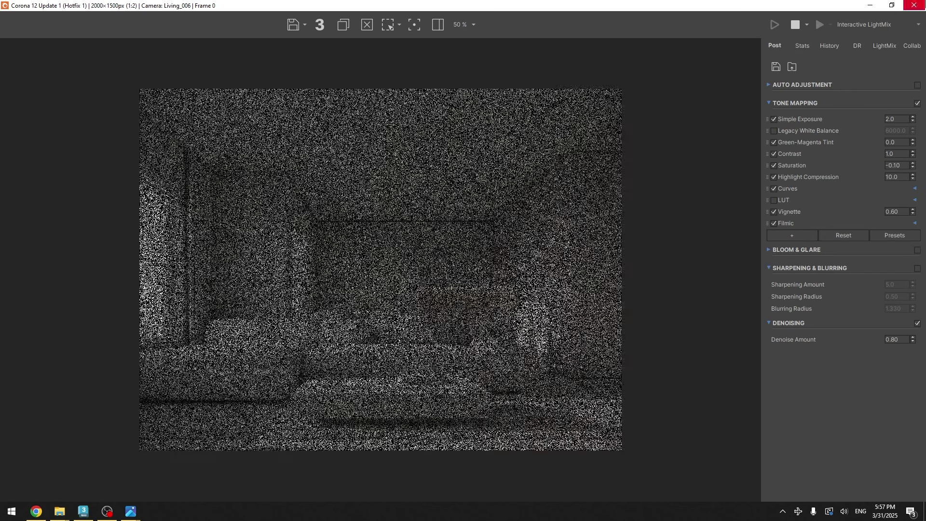
click(914, 5)
click(596, 61)
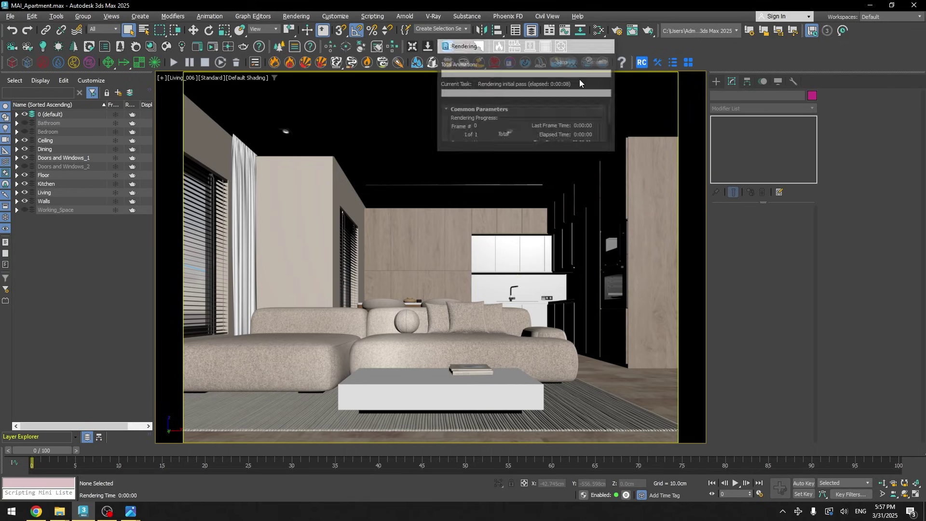
Turn off the material override in the render settings, render the Living_006 camera view and select the Simple Exposure value.
key(F10)
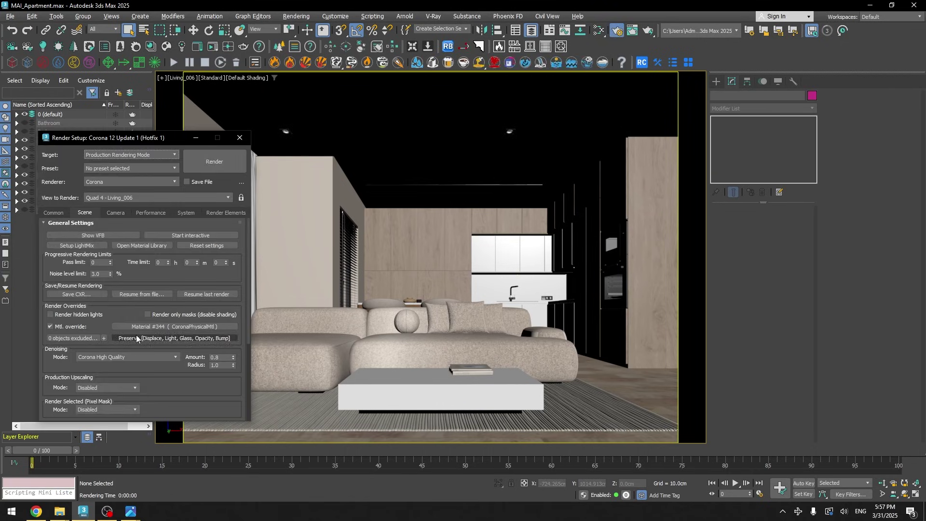
click(51, 327)
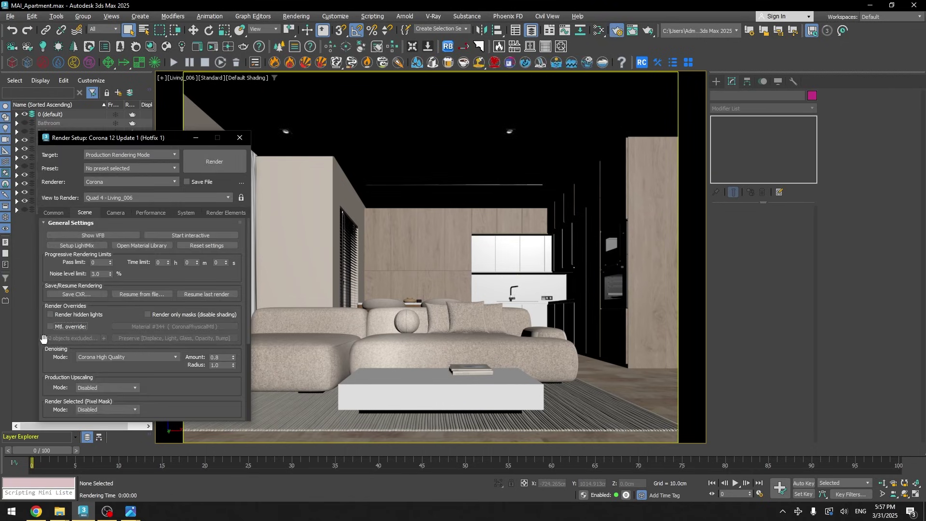
click(225, 161)
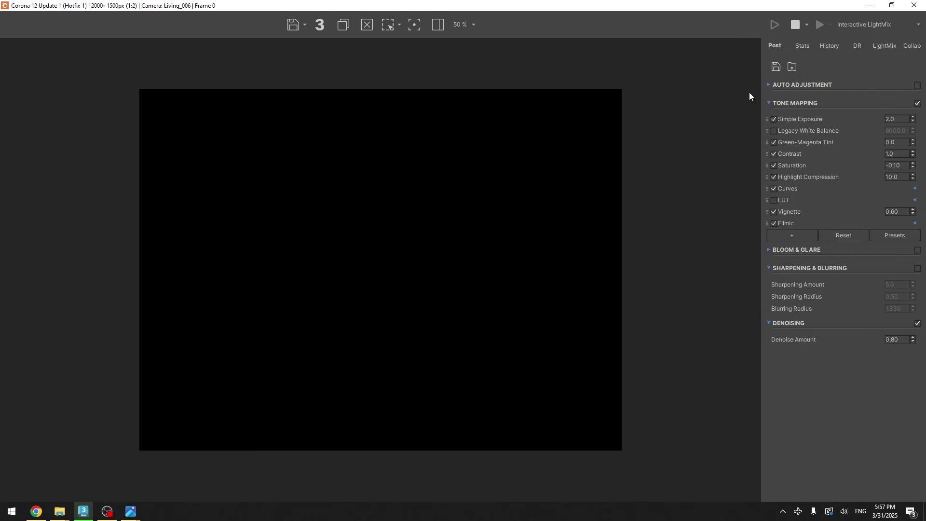
double_click(891, 119)
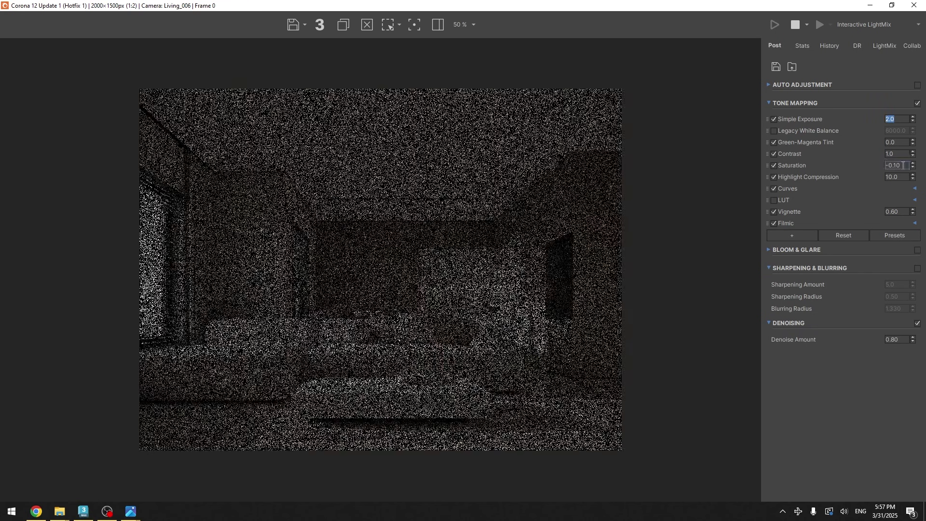
Examine the noisy living room render up close alongside its tone mapping values, including Vignette and the expanded Filmic settings.
scroll(434, 342, up, 1)
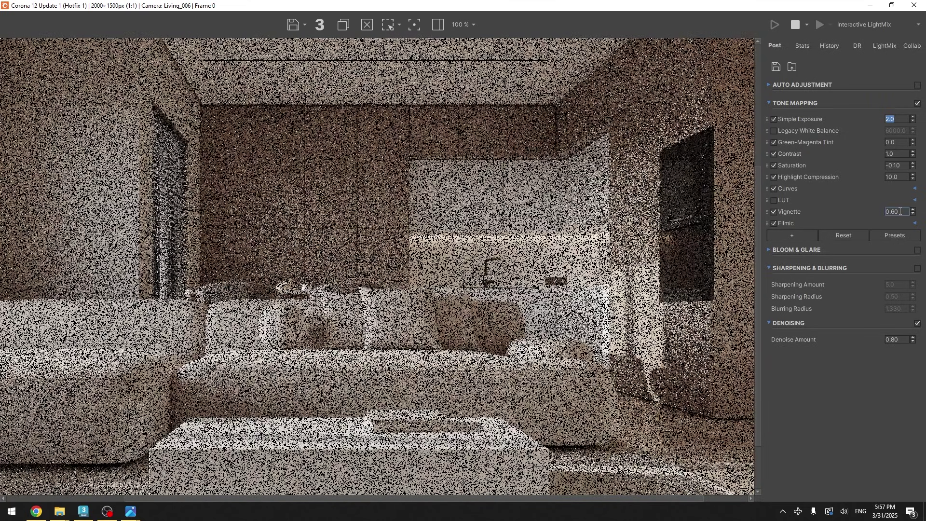
double_click(902, 212)
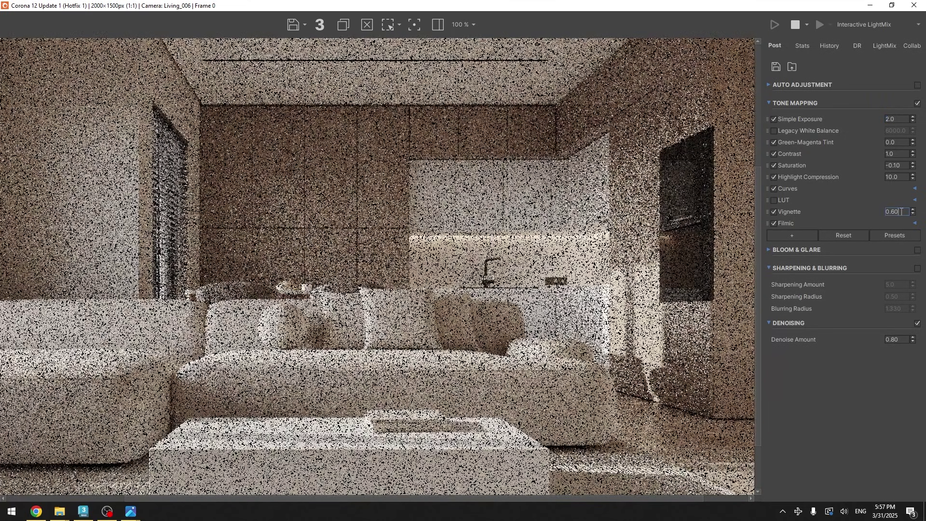
scroll(486, 270, down, 1)
click(774, 223)
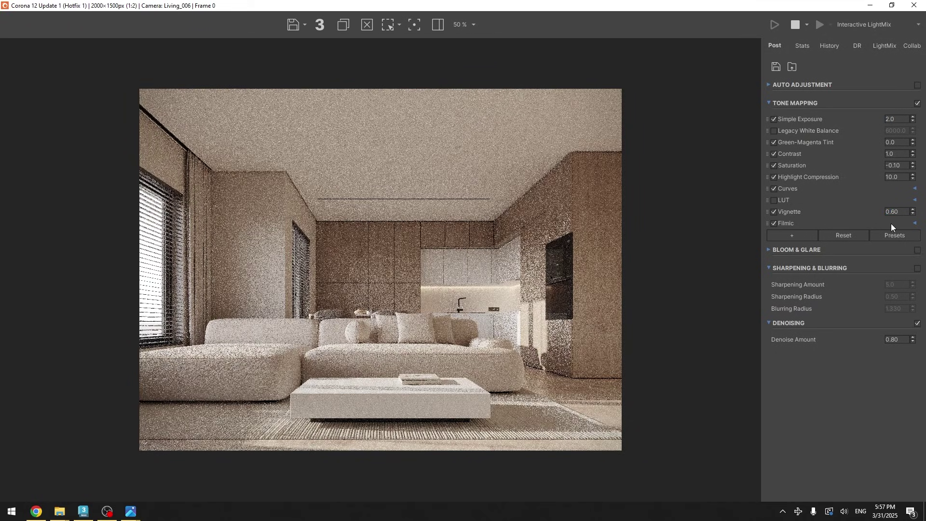
click(915, 224)
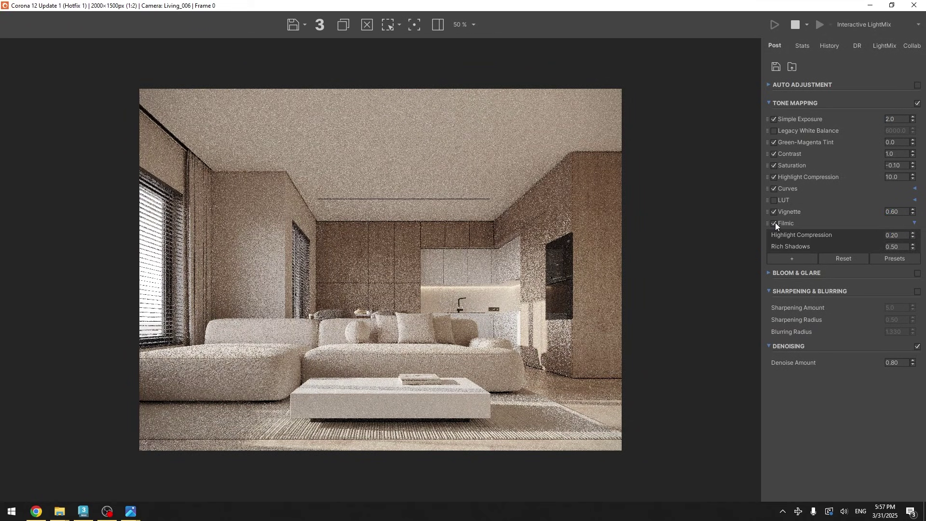
scroll(505, 276, up, 1)
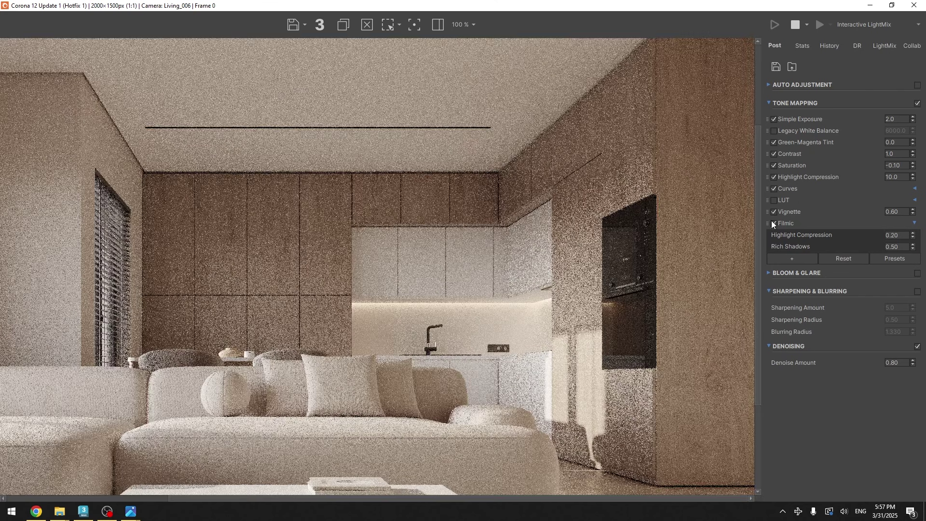
click(915, 225)
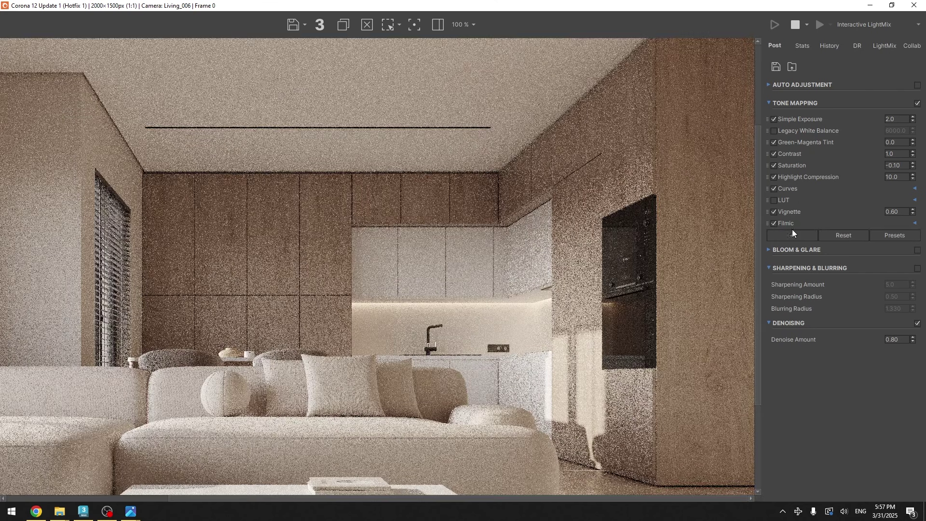
scroll(420, 321, down, 1)
scroll(400, 322, up, 1)
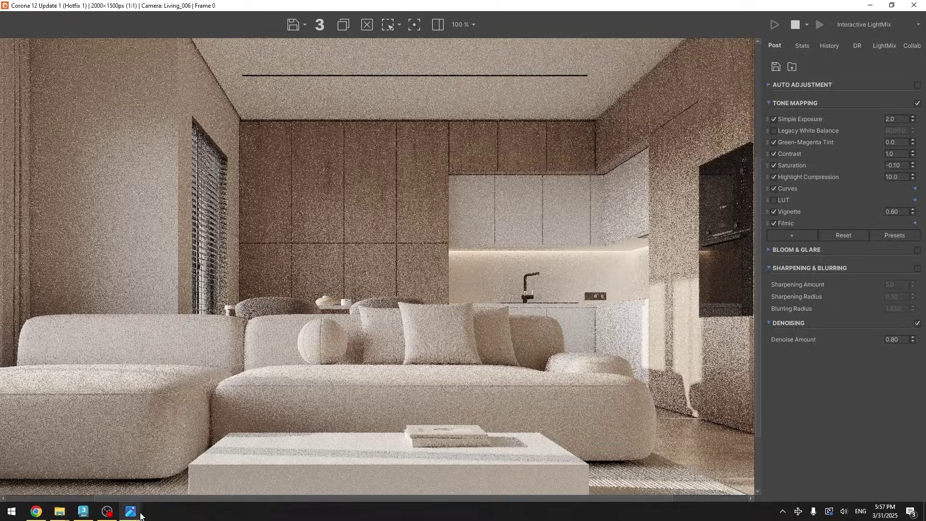
Switch to the image viewer and show the finished render 21.png at full screen.
mouse_move(130, 511)
click(179, 485)
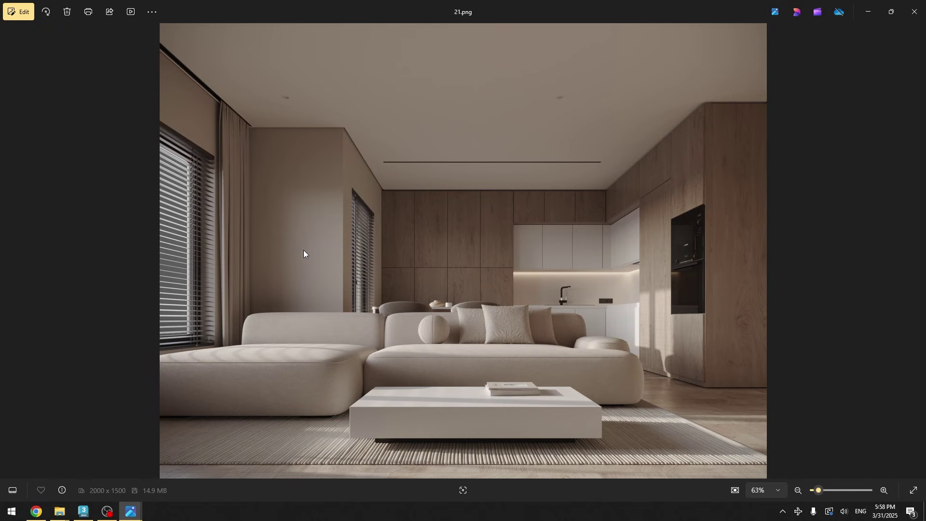
click(913, 490)
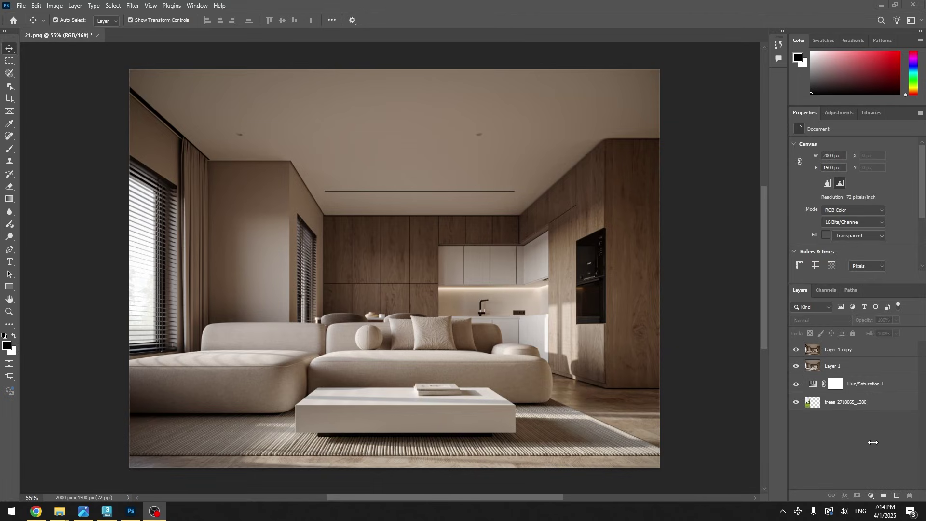
In Photoshop, hide both render layers, compare the trees background with and without the Hue/Saturation 1 adjustment, and show that adjustment's settings.
click(801, 351)
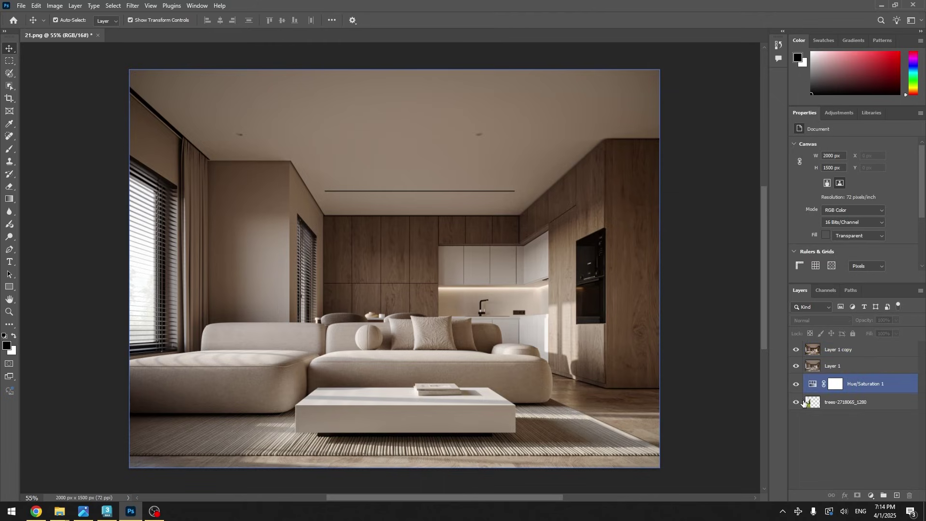
click(796, 366)
click(797, 349)
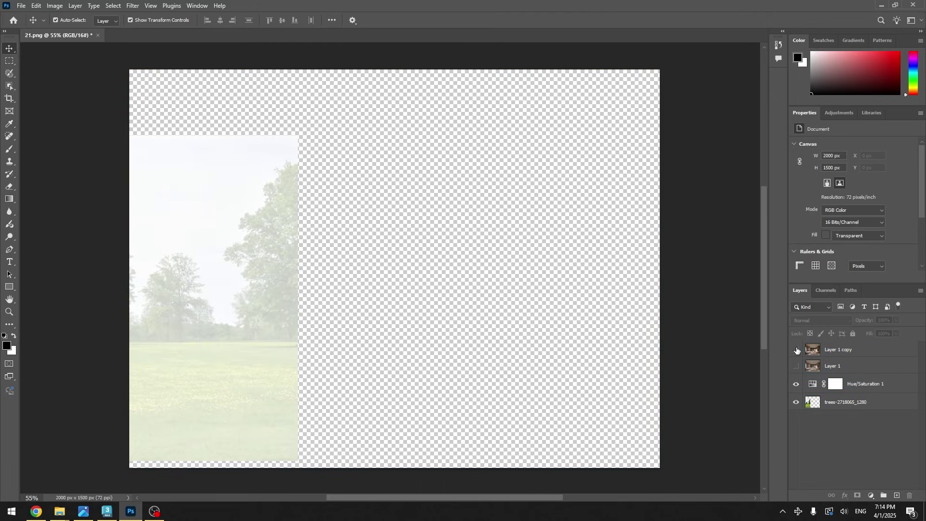
click(796, 385)
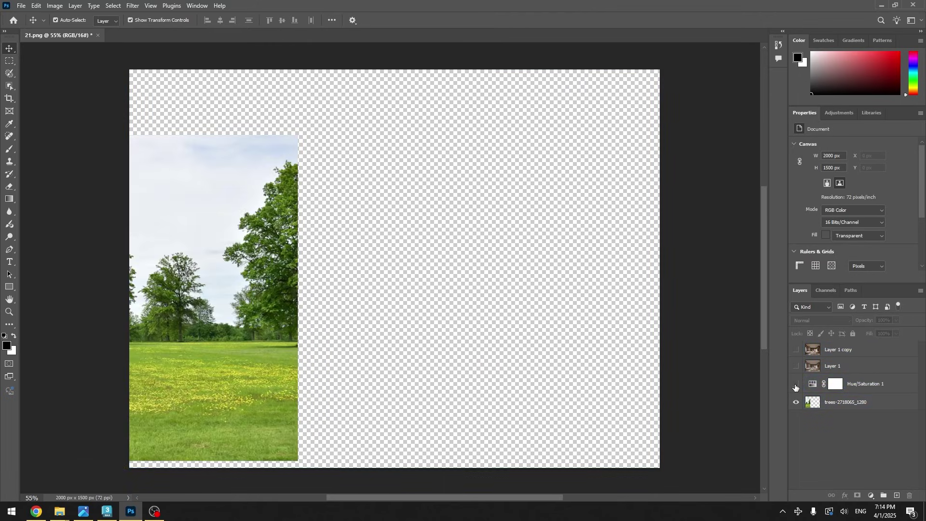
click(797, 385)
click(825, 386)
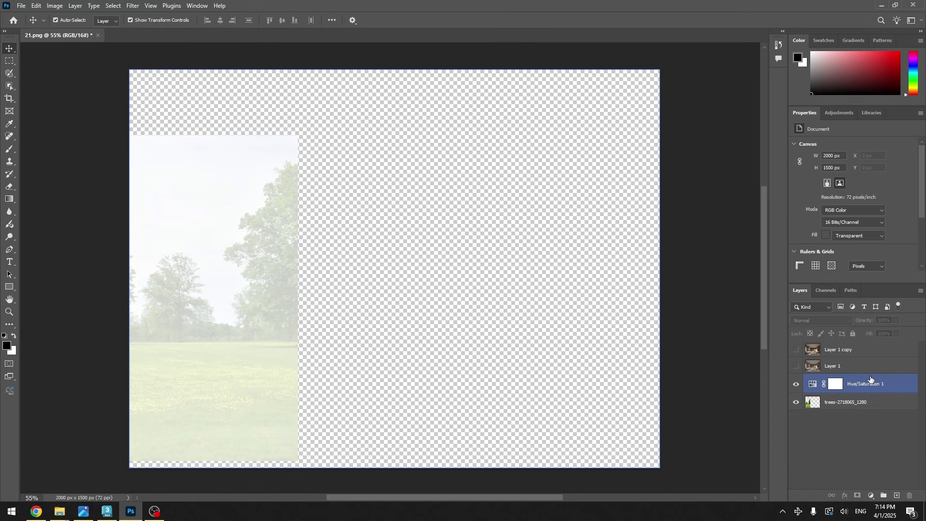
click(836, 384)
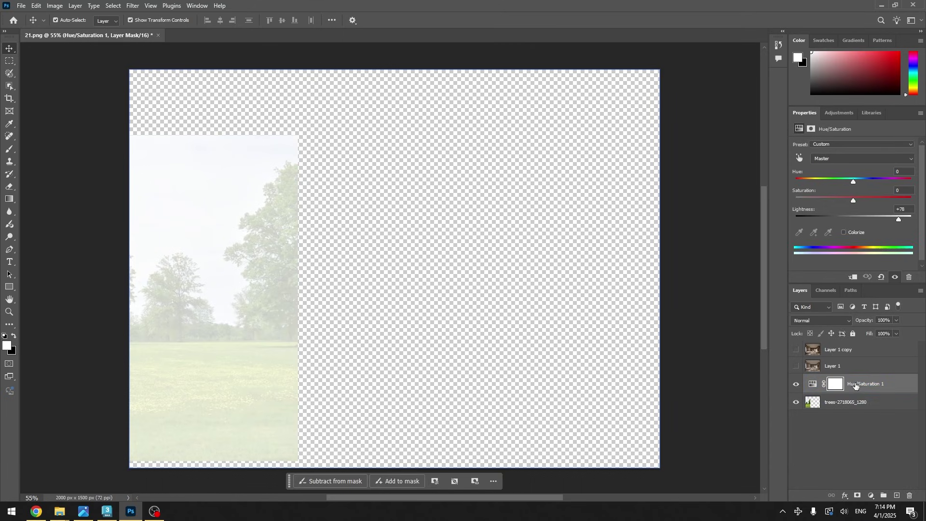
Show Layer 1 again and compare it with the retouched Layer 1 copy, leaving the copy hidden.
click(797, 366)
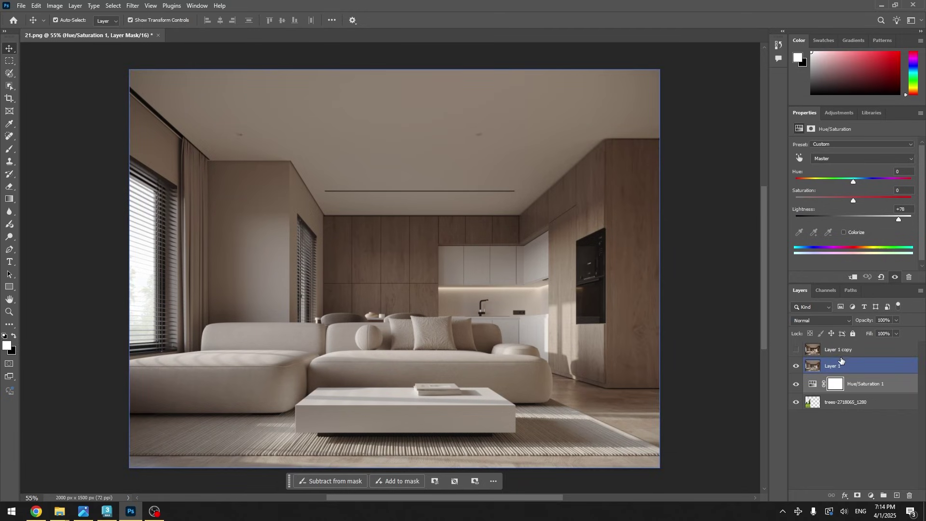
click(797, 349)
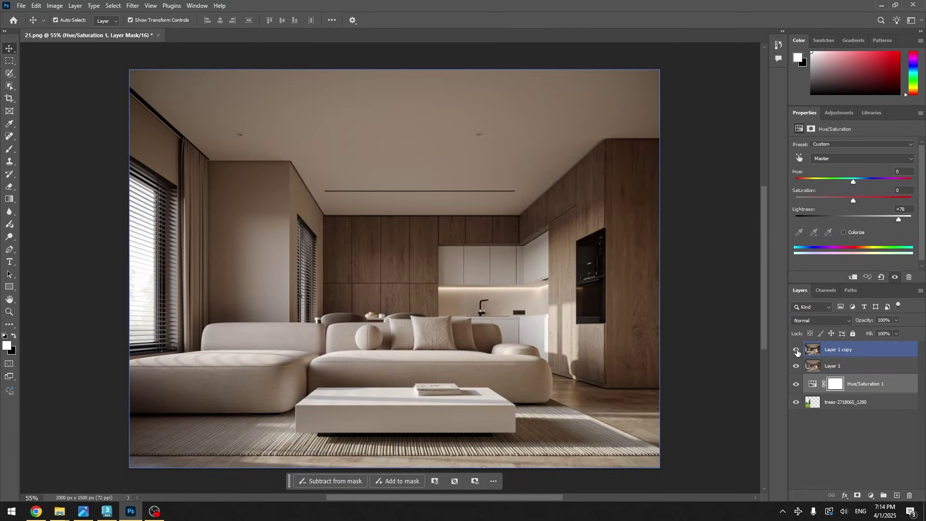
click(797, 349)
Duplicate Layer 1 under the default name and open the duplicate in the Camera Raw Filter.
right_click(847, 370)
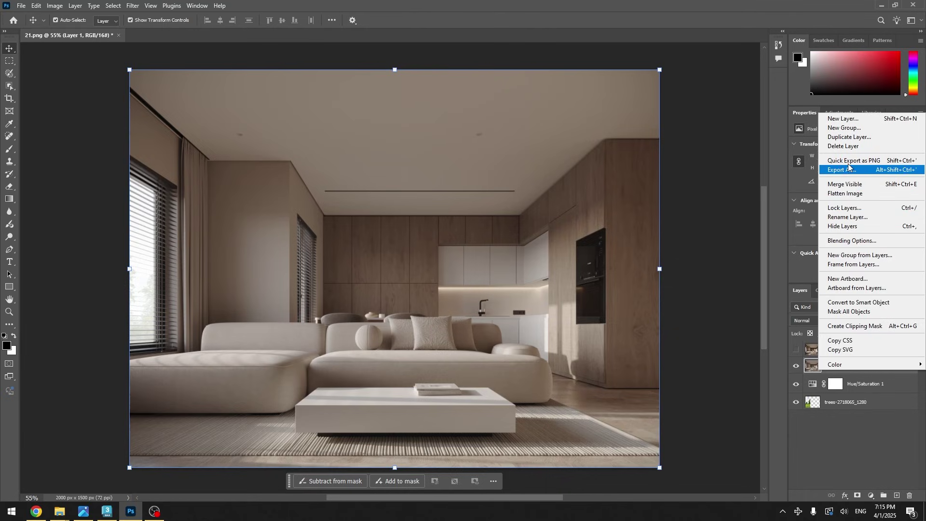
click(849, 138)
click(542, 144)
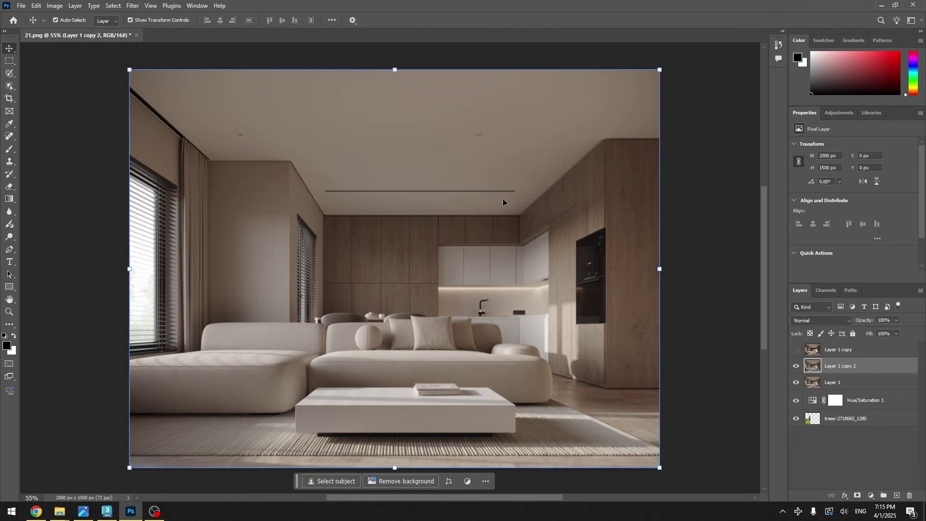
click(133, 12)
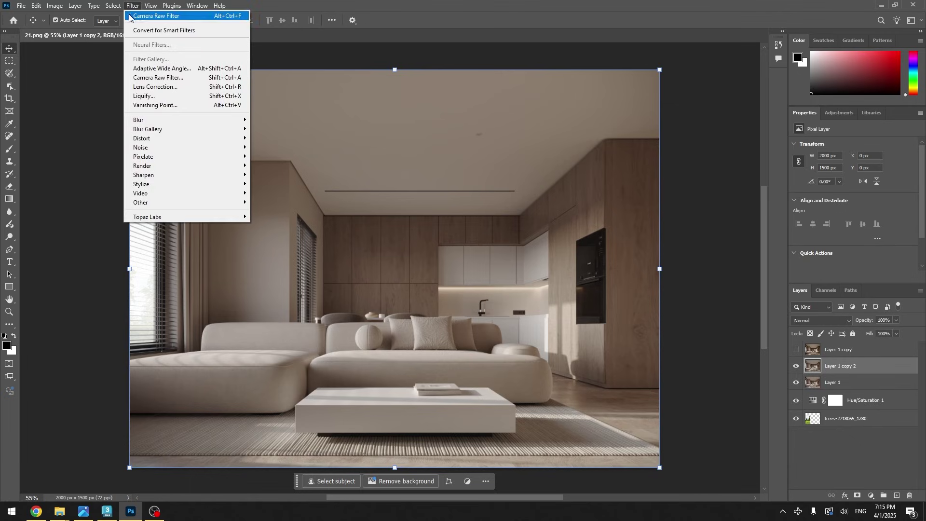
click(172, 76)
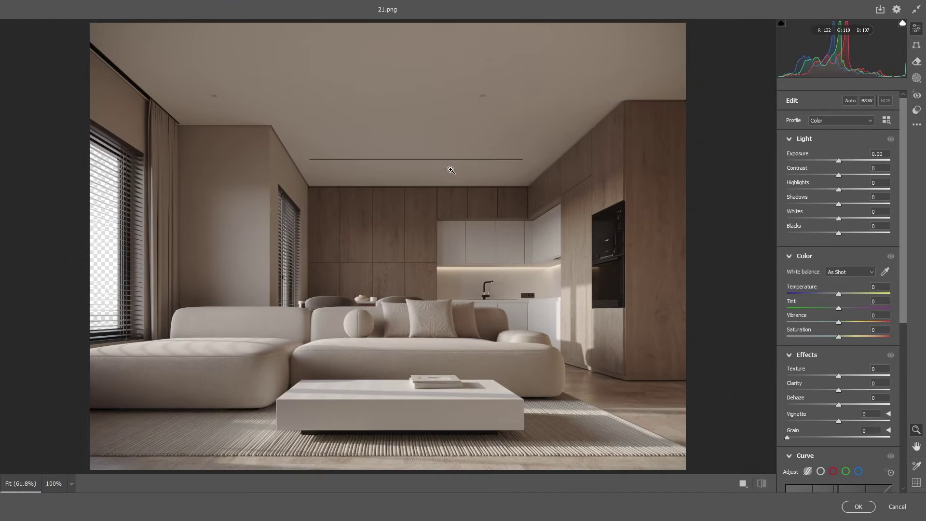
Apply automatic Camera Raw adjustments, then set Contrast to +19, Blacks to -28 and Shadows to +10.
click(854, 102)
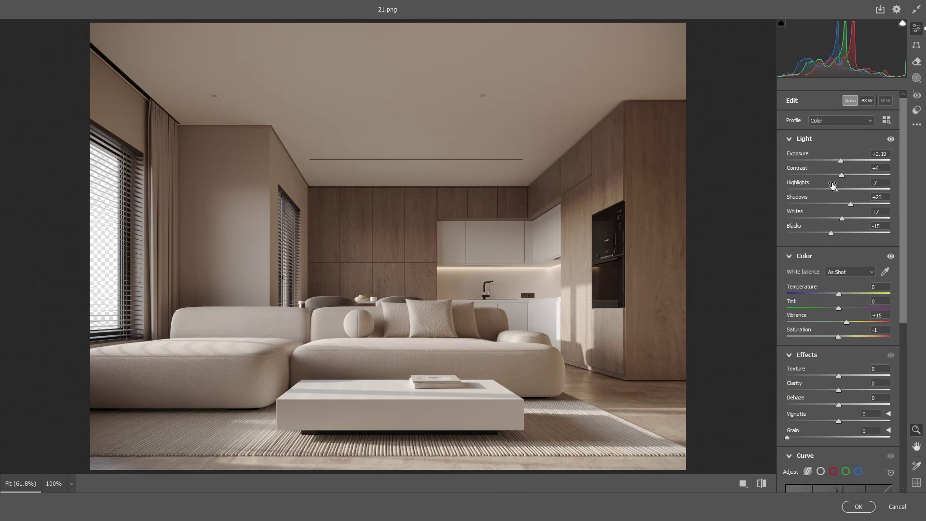
drag(841, 177, 849, 177)
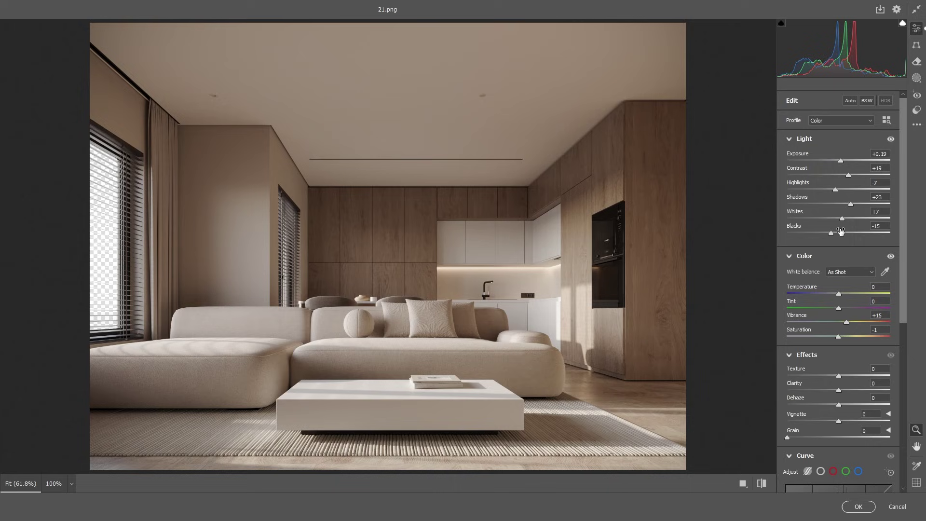
drag(831, 234, 824, 232)
drag(850, 202, 844, 205)
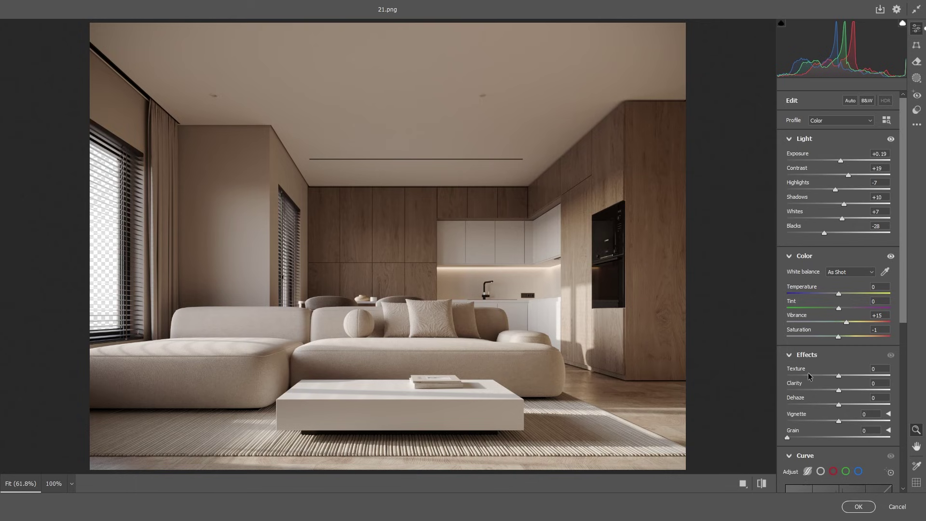
Set Texture to +23, Clarity to +20, Dehaze to +12 and Vignette to -6, and try the Temperature adjustment, returning it to 0.
drag(839, 376, 836, 421)
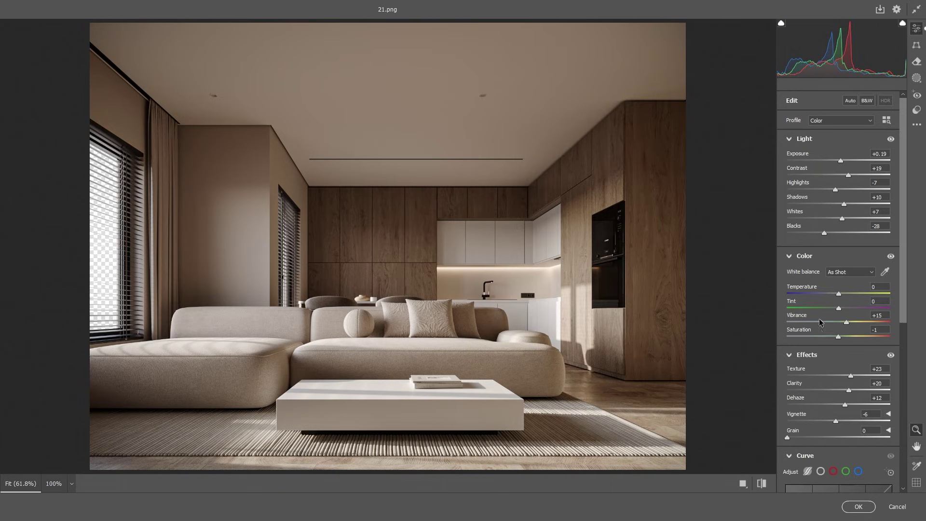
drag(839, 296, 839, 296)
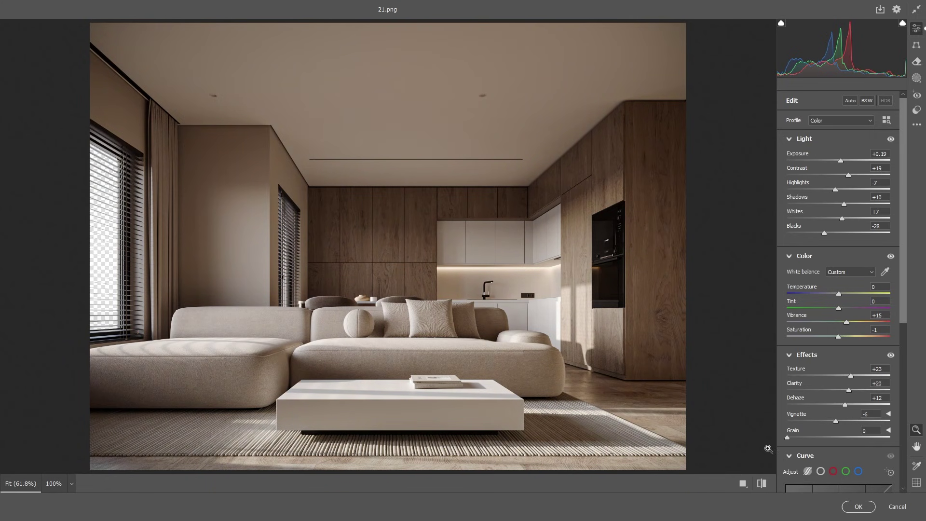